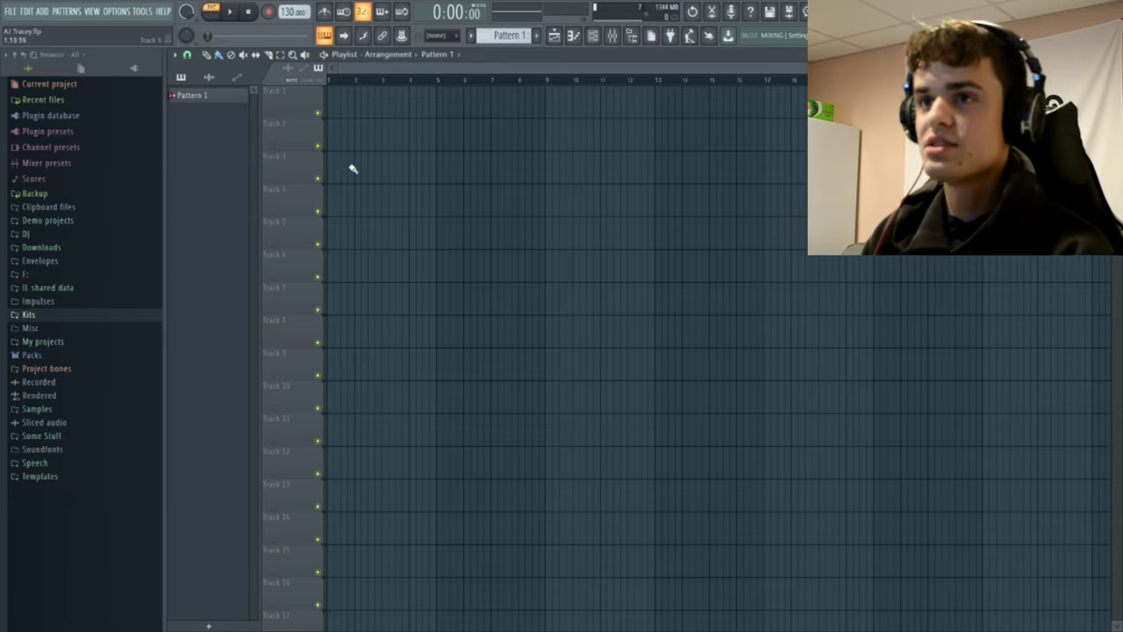
Set the project tempo to 140 BPM.
{"action": "scroll", "coordinate": [285, 10], "scroll_direction": "up", "scroll_amount": 6}
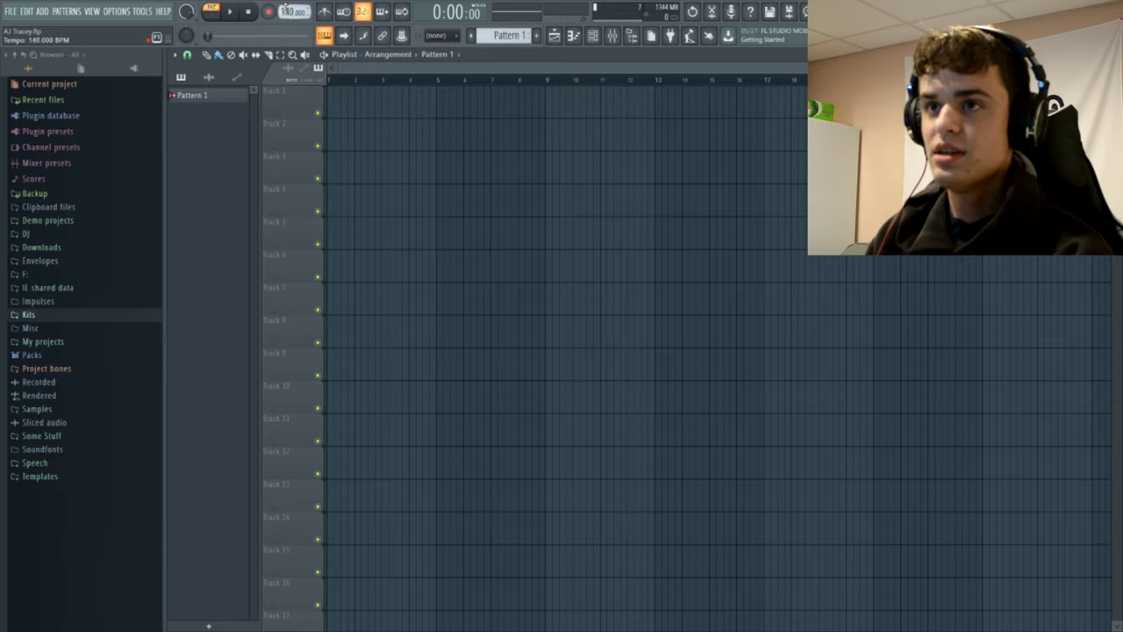
{"action": "scroll", "coordinate": [285, 10], "scroll_direction": "up", "scroll_amount": 1}
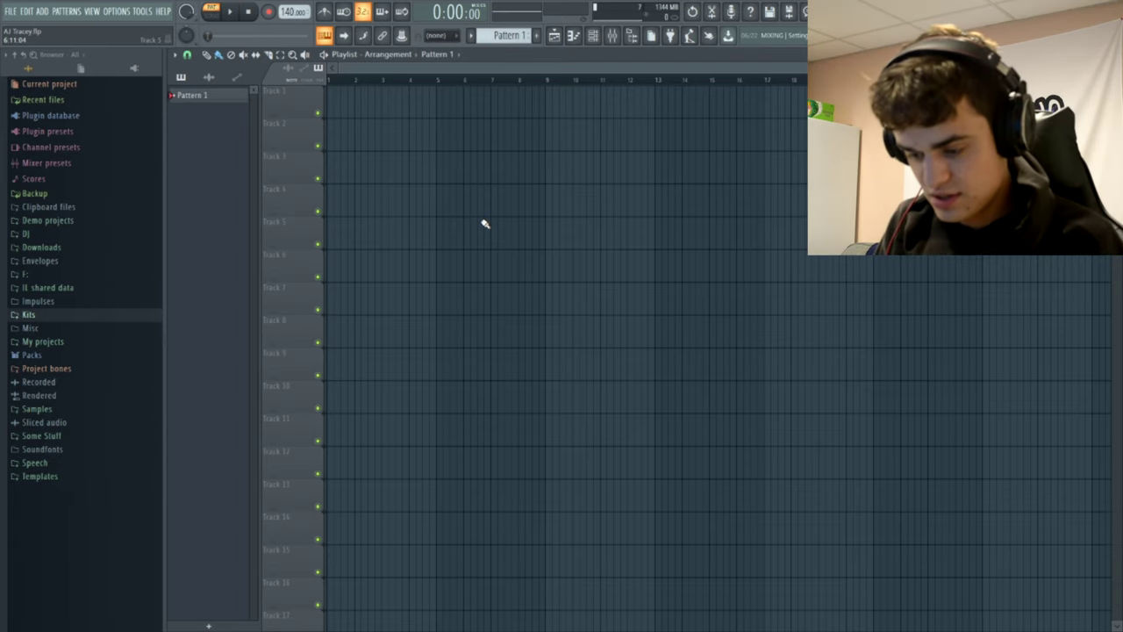
Play a few test notes, including G#5, to audition the currently selected instrument.
{"action": "key", "text": "6"}
{"action": "key", "text": "y"}
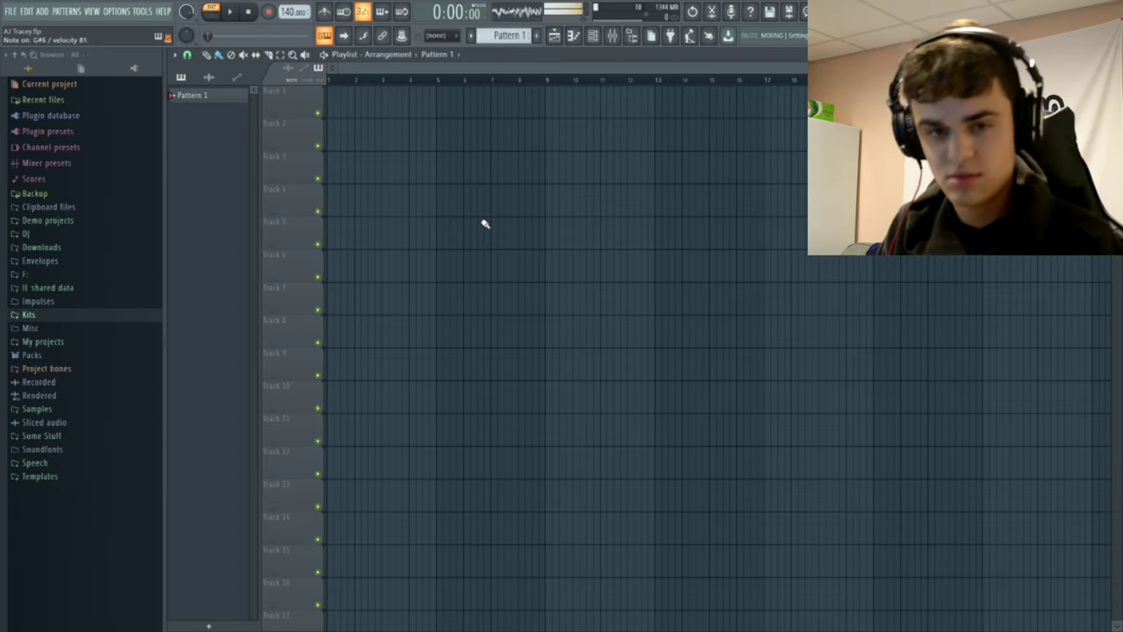
{"action": "key", "text": "y"}
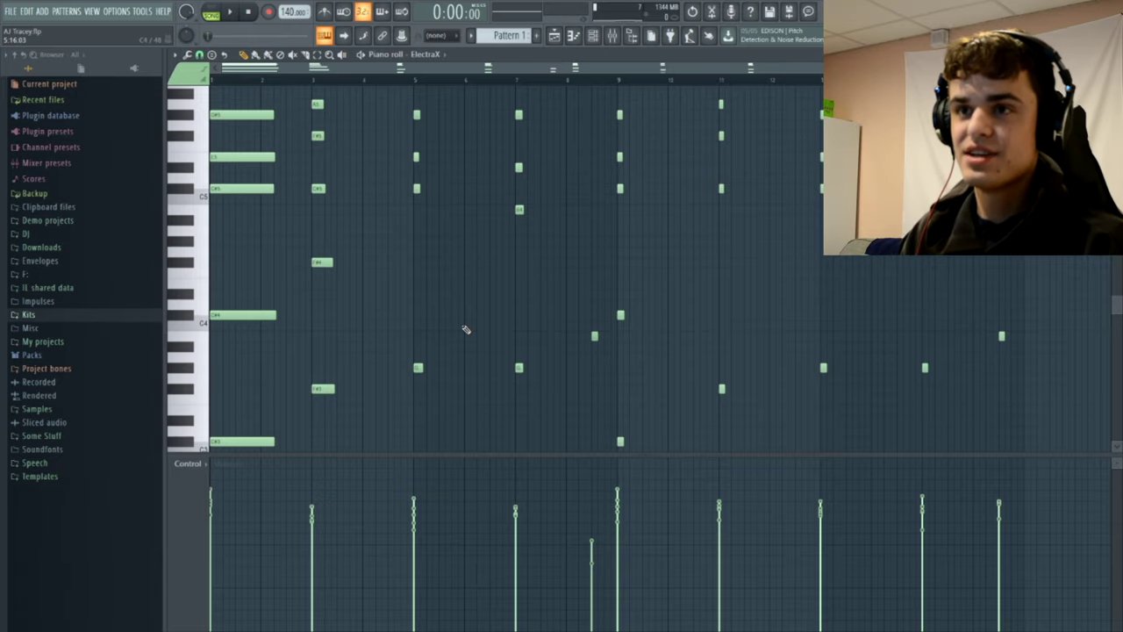
Play back the ElectraX chord pattern in the piano roll and view its lower notes.
{"action": "key", "text": "space"}
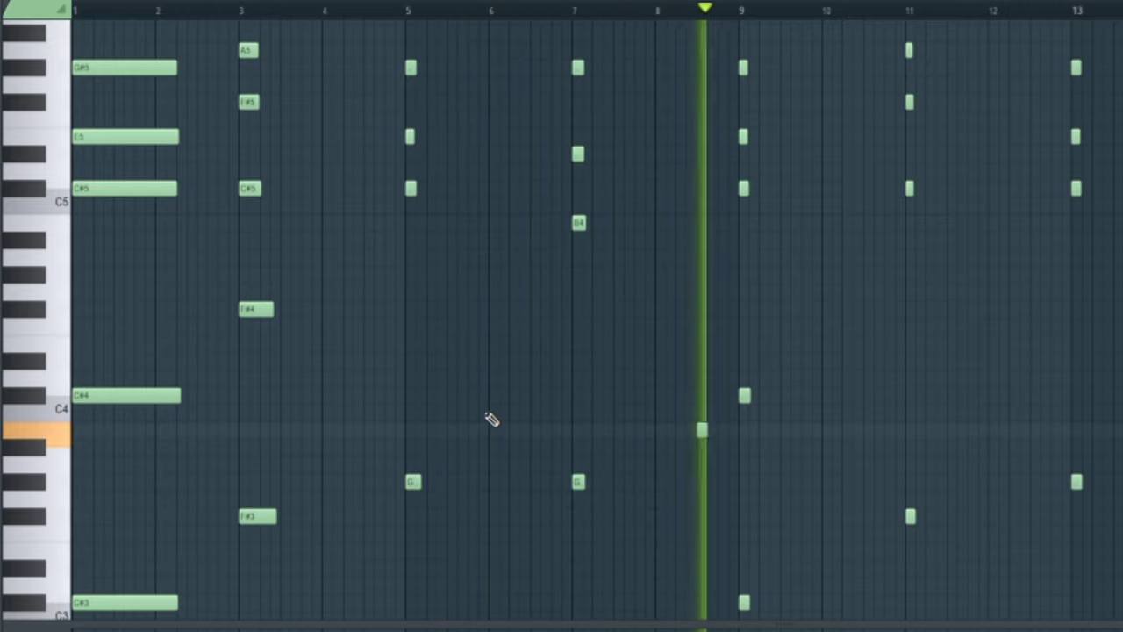
{"action": "scroll", "coordinate": [500, 419], "scroll_direction": "down", "scroll_amount": 5}
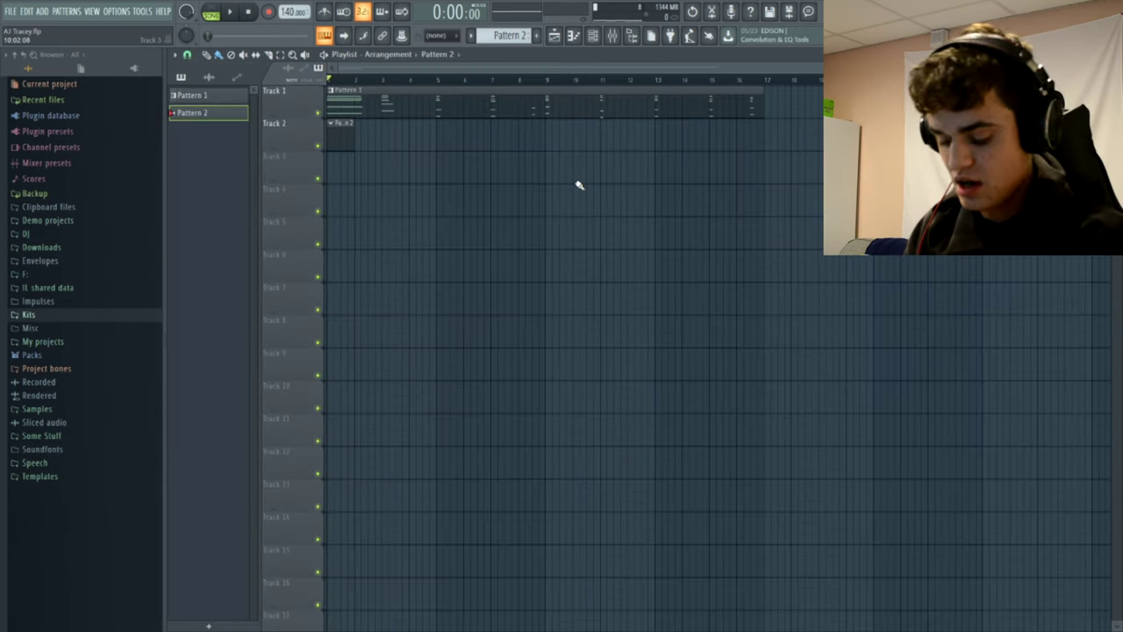
Audition the instrument for Pattern 2 with a few notes, including D#6 and C#5.
{"action": "key", "text": "e"}
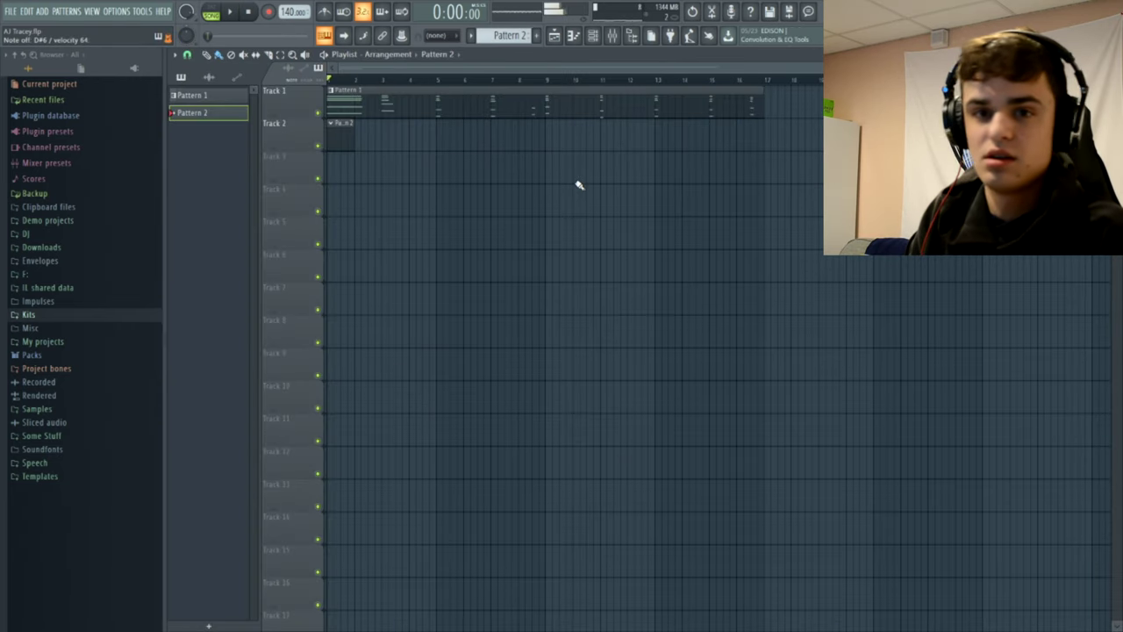
{"action": "key", "text": "3"}
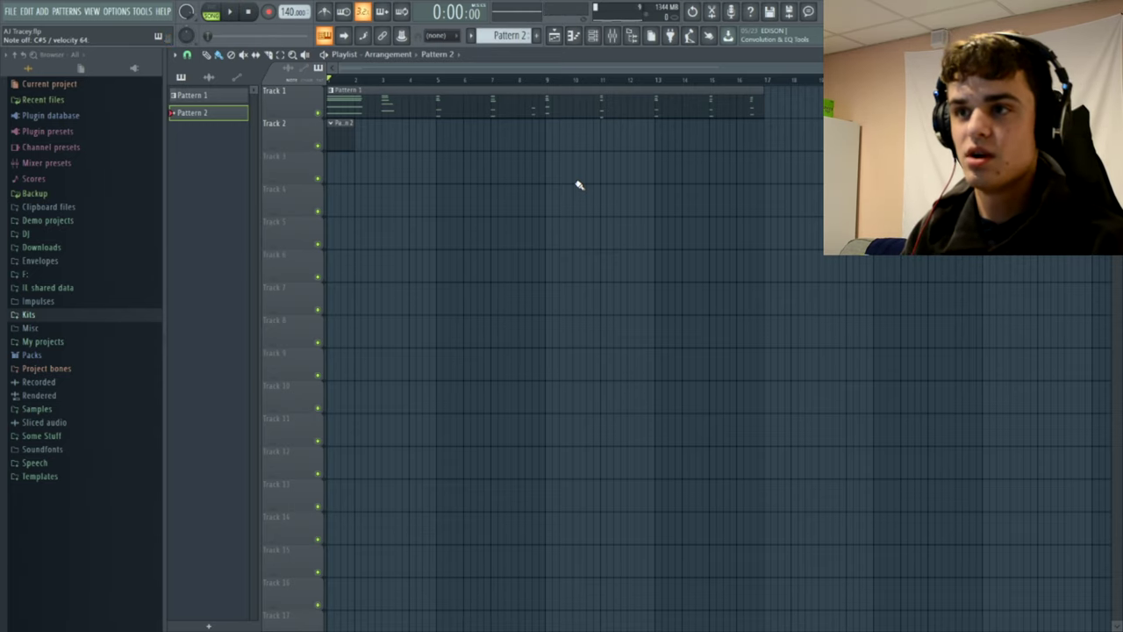
In Pattern 1's piano roll, try the first chord's C#5 note at C#6 and return it to C#5.
{"action": "double_click", "coordinate": [511, 111]}
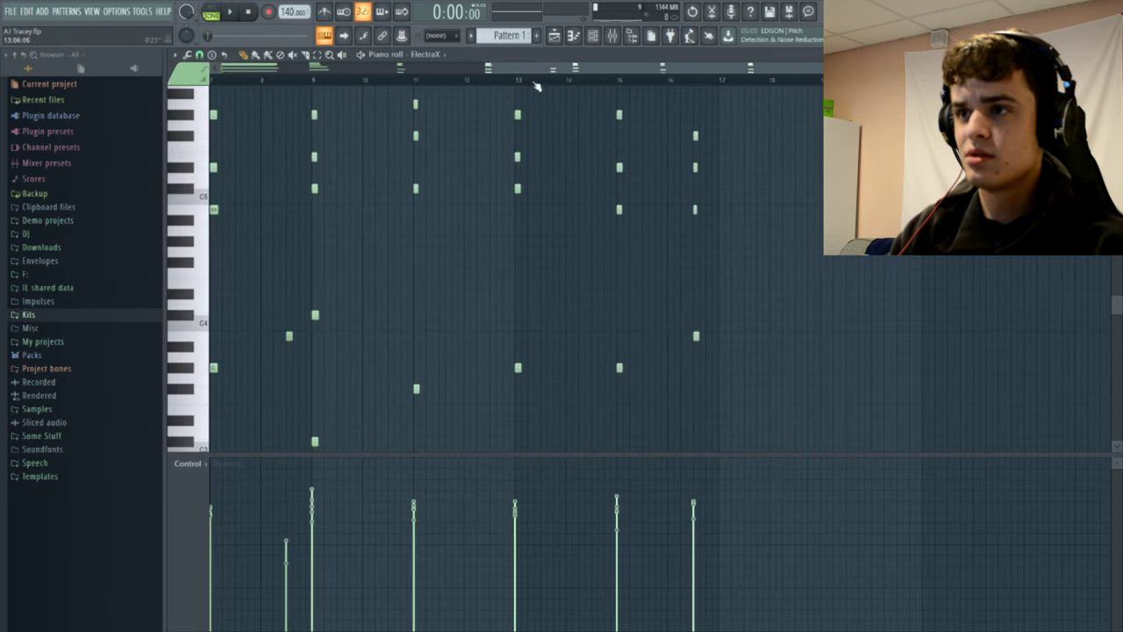
{"action": "scroll", "coordinate": [227, 306], "scroll_direction": "up", "scroll_amount": 1}
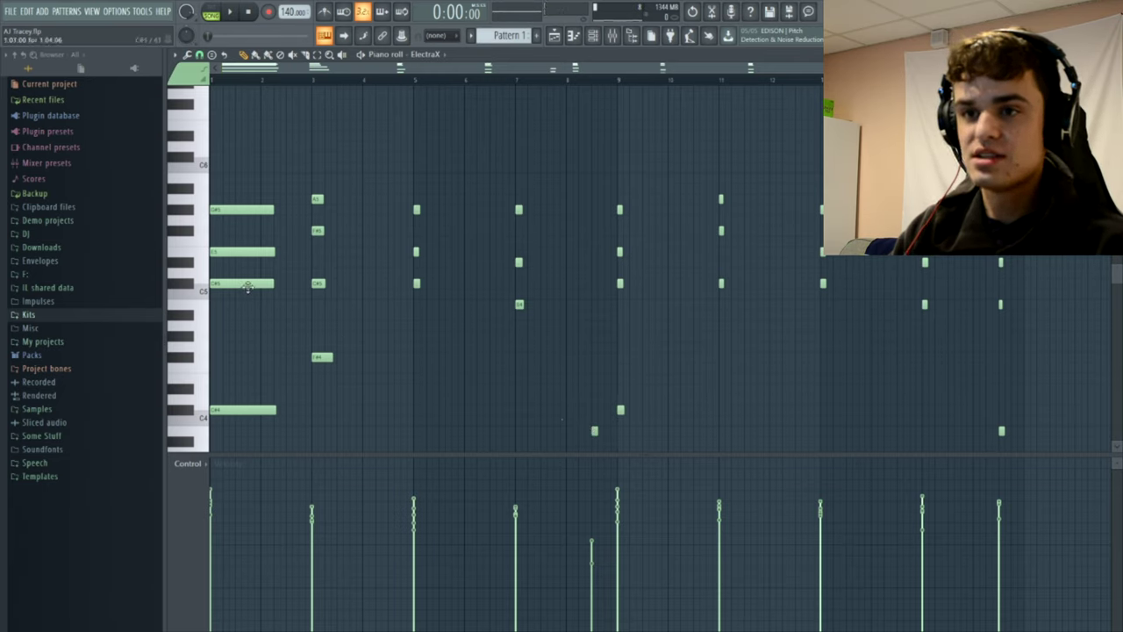
{"action": "left_click_drag", "start_coordinate": [237, 283], "coordinate": [250, 158]}
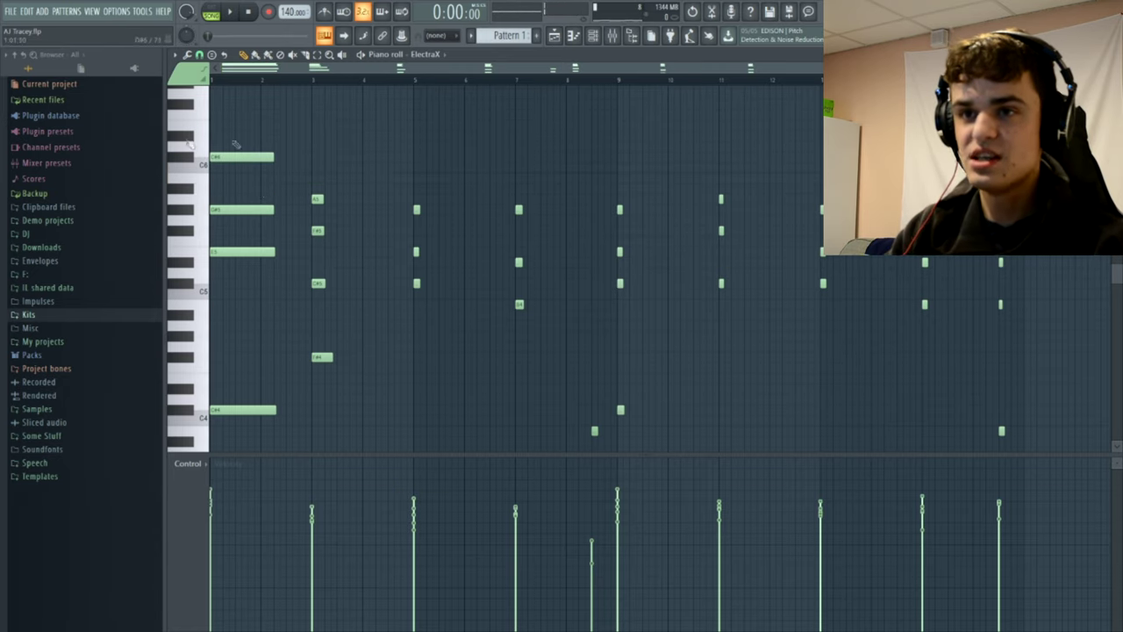
{"action": "left_click_drag", "start_coordinate": [230, 153], "coordinate": [230, 281]}
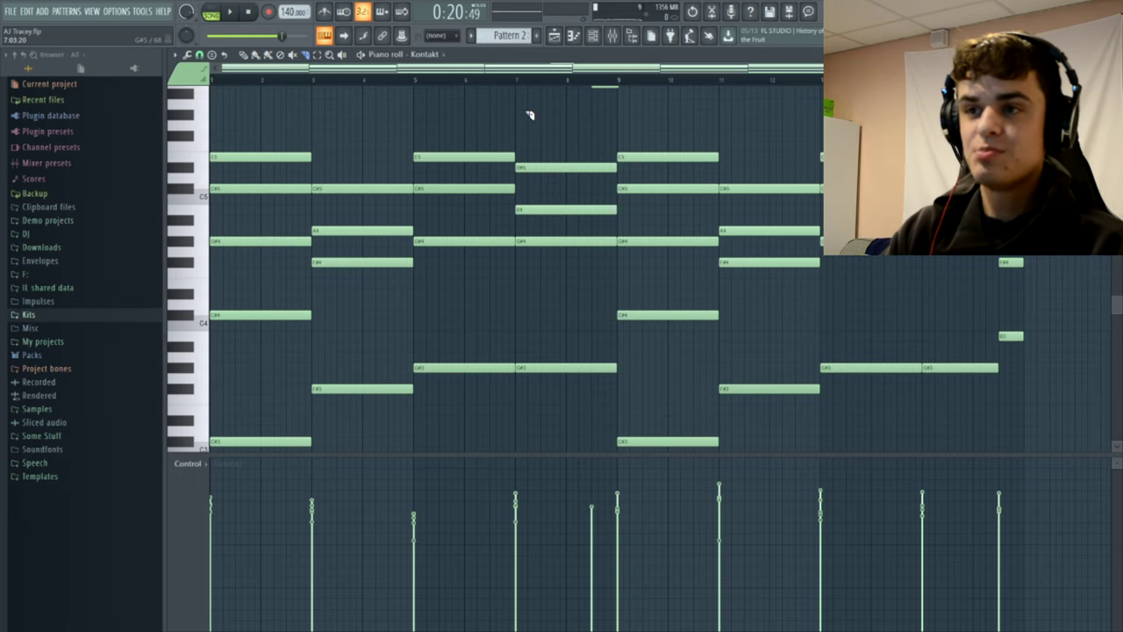
{"action": "left_click", "coordinate": [187, 55]}
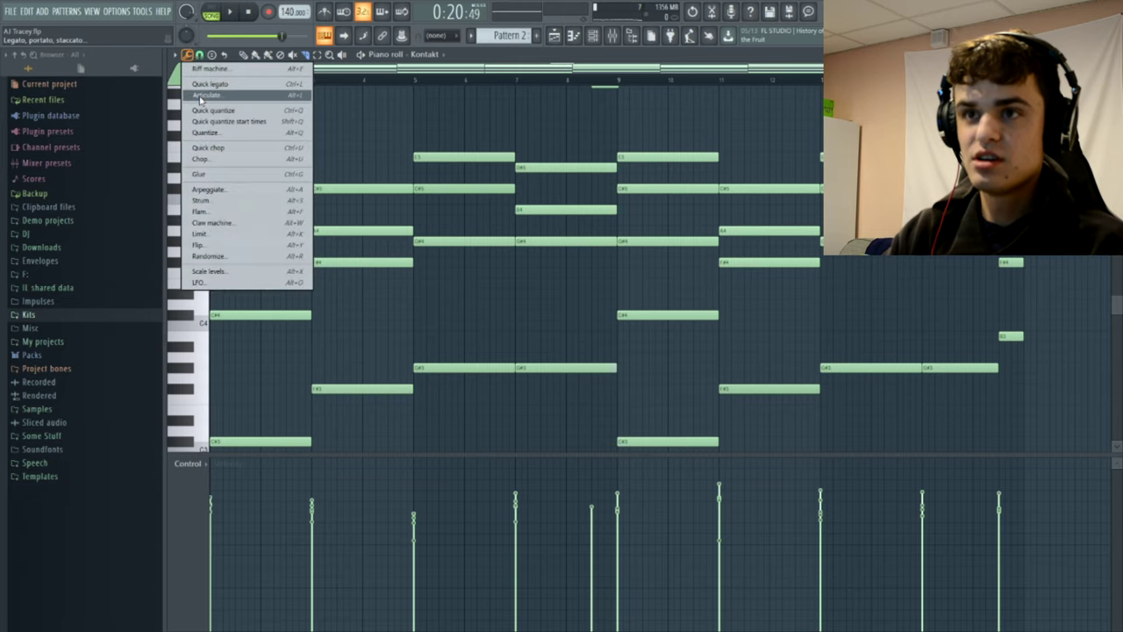
{"action": "left_click", "coordinate": [205, 95]}
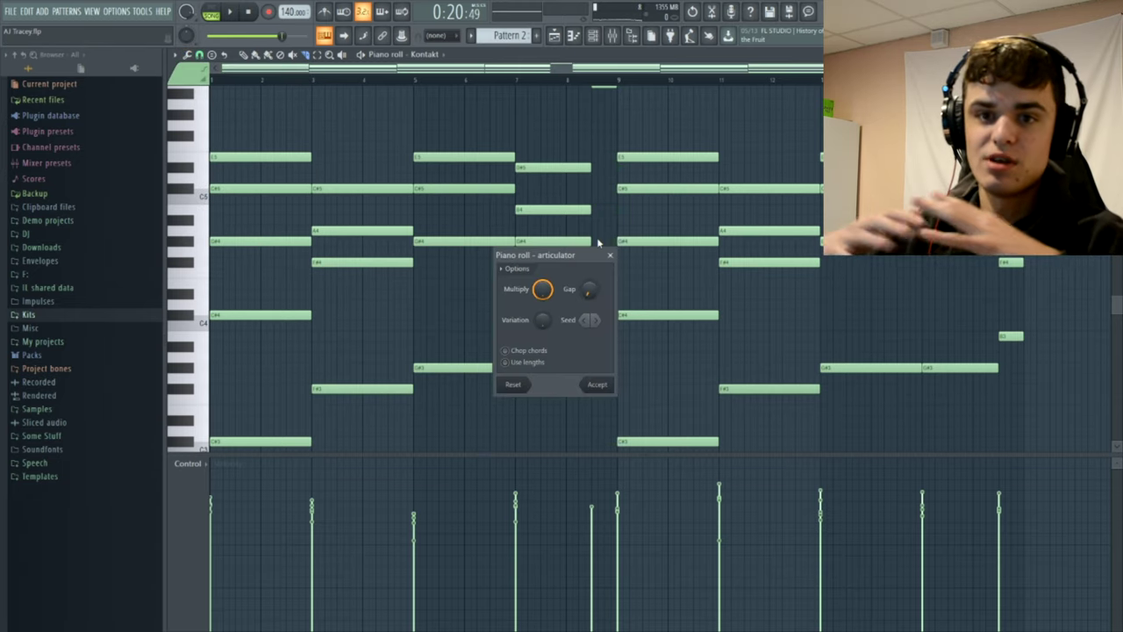
{"action": "left_click", "coordinate": [610, 254]}
Review Pattern 2's Kontakt chords and bass notes and play them back from the beginning.
{"action": "scroll", "coordinate": [666, 255], "scroll_direction": "up", "scroll_amount": 3}
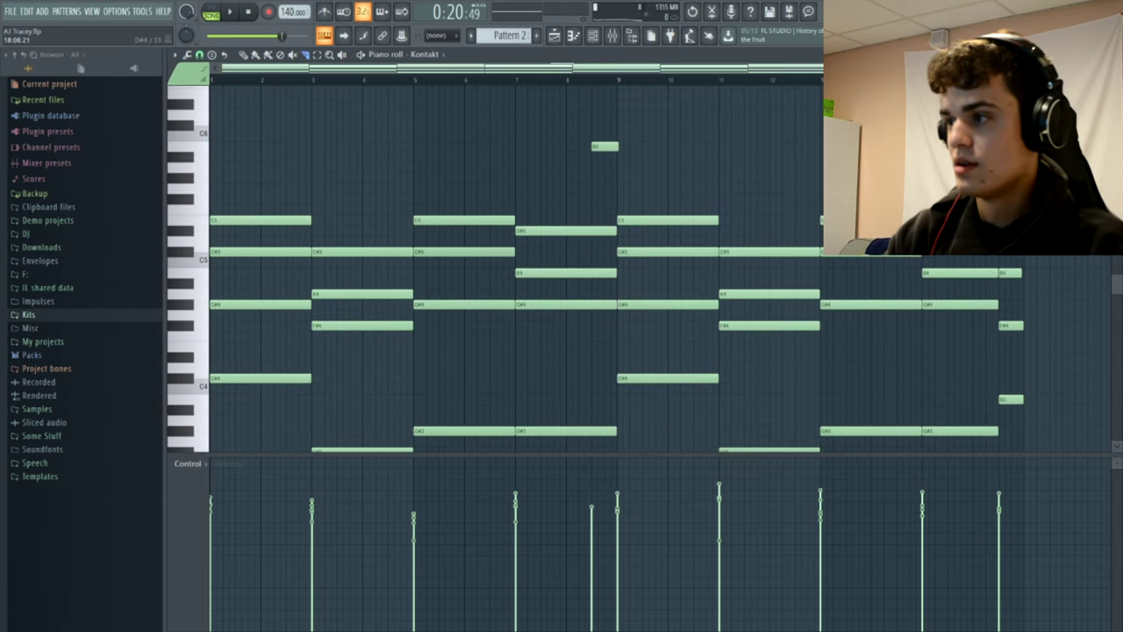
{"action": "scroll", "coordinate": [790, 377], "scroll_direction": "down", "scroll_amount": 5}
{"action": "scroll", "coordinate": [619, 376], "scroll_direction": "up", "scroll_amount": 2}
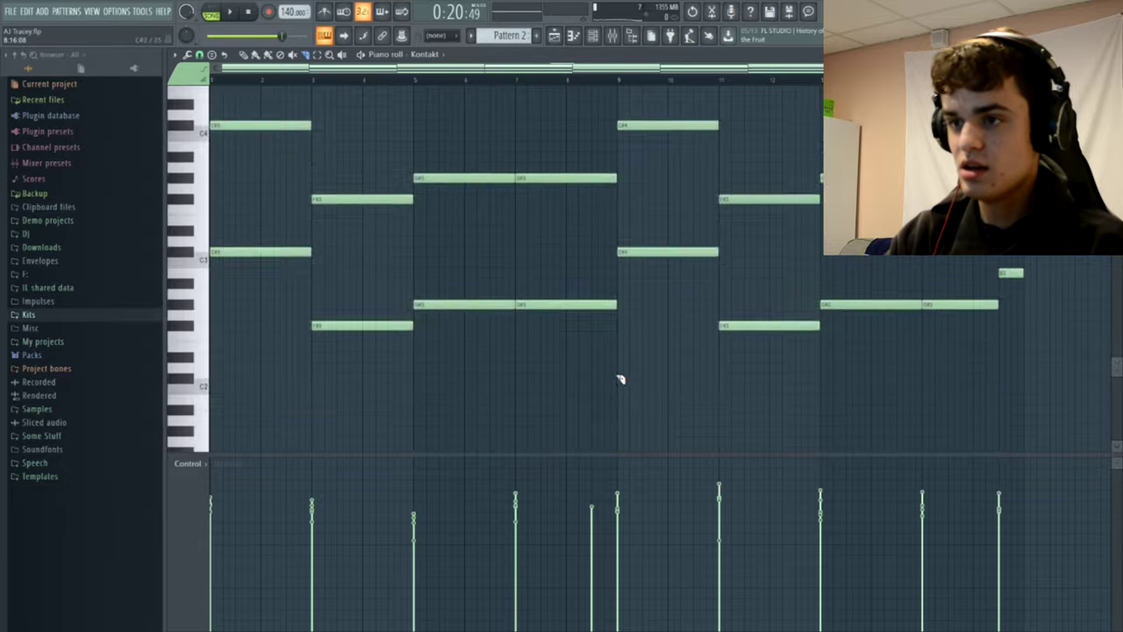
{"action": "left_click_drag", "start_coordinate": [281, 35], "coordinate": [211, 38]}
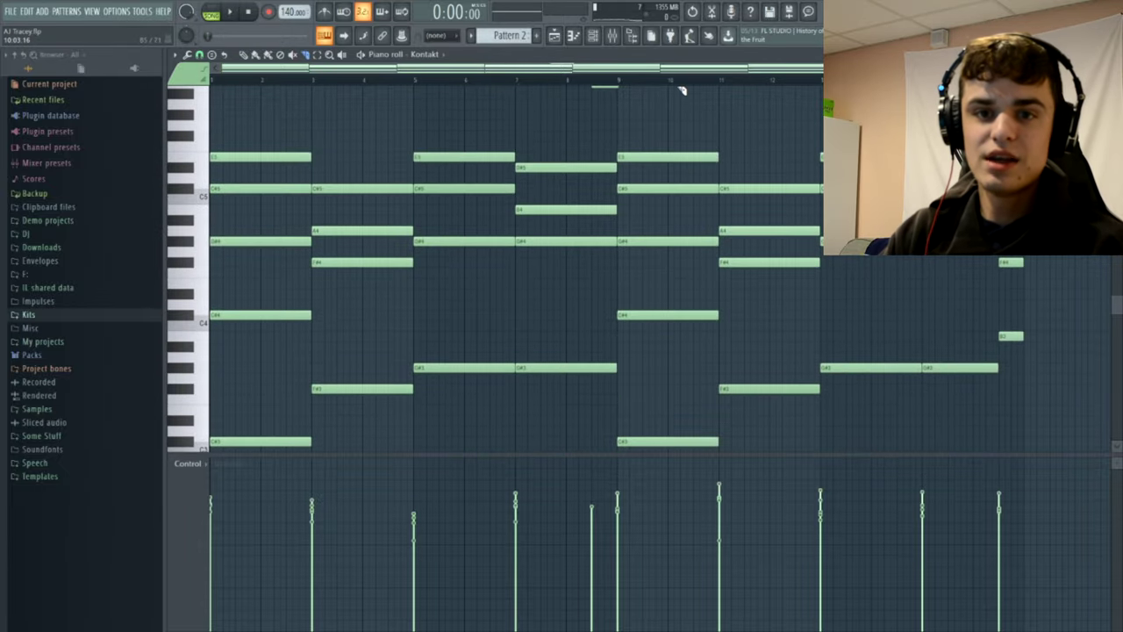
{"action": "scroll", "coordinate": [447, 221], "scroll_direction": "up", "scroll_amount": 2}
{"action": "key", "text": "space"}
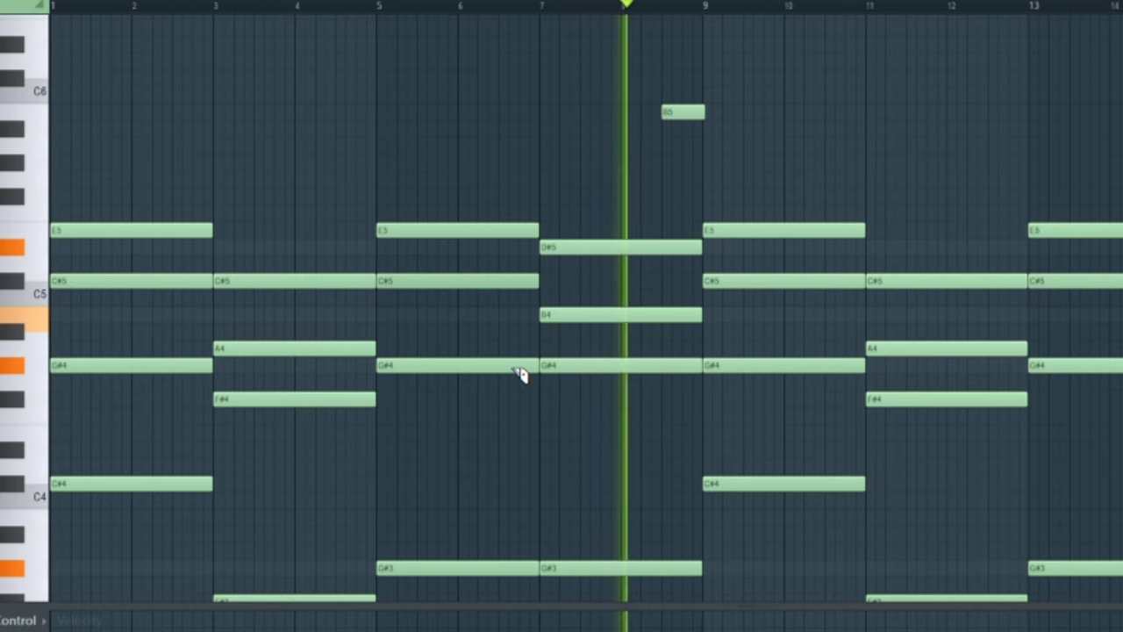
{"action": "key", "text": "space"}
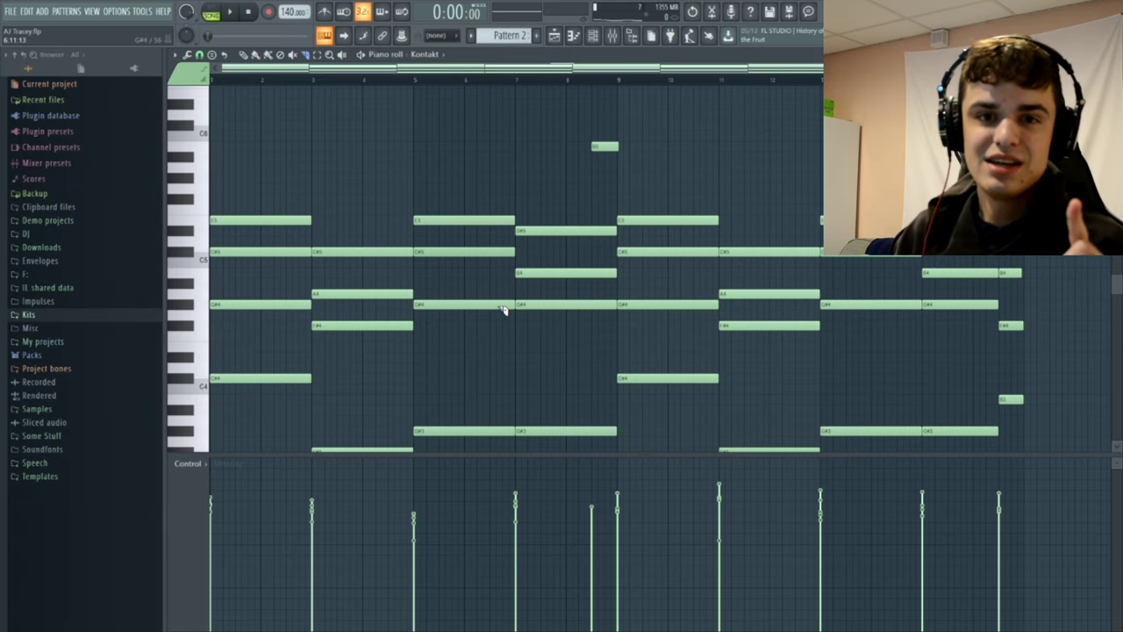
Review the Pattern 3 clips in the playlist and open the Kontakt #2 melody in the piano roll.
{"action": "key", "text": "F5"}
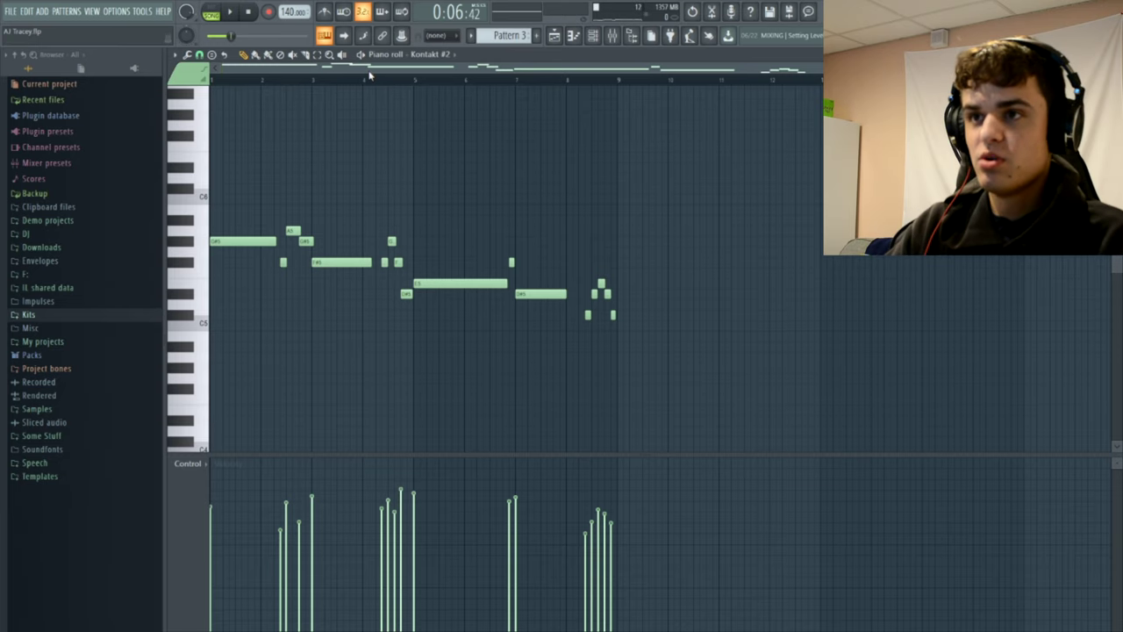
{"action": "left_click", "coordinate": [553, 37]}
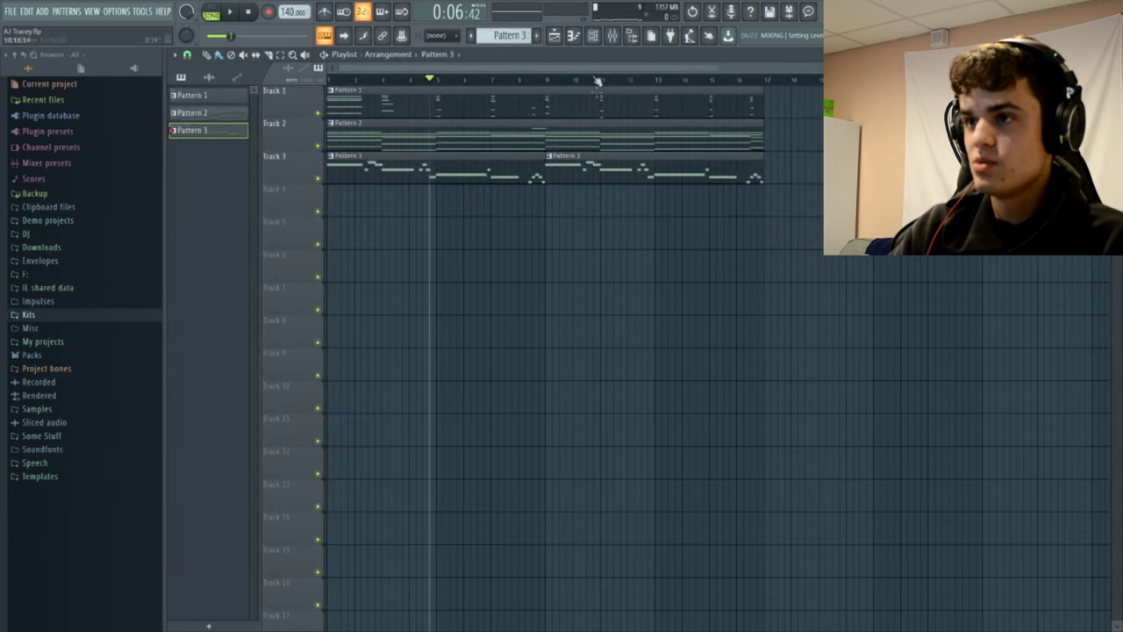
{"action": "double_click", "coordinate": [515, 167]}
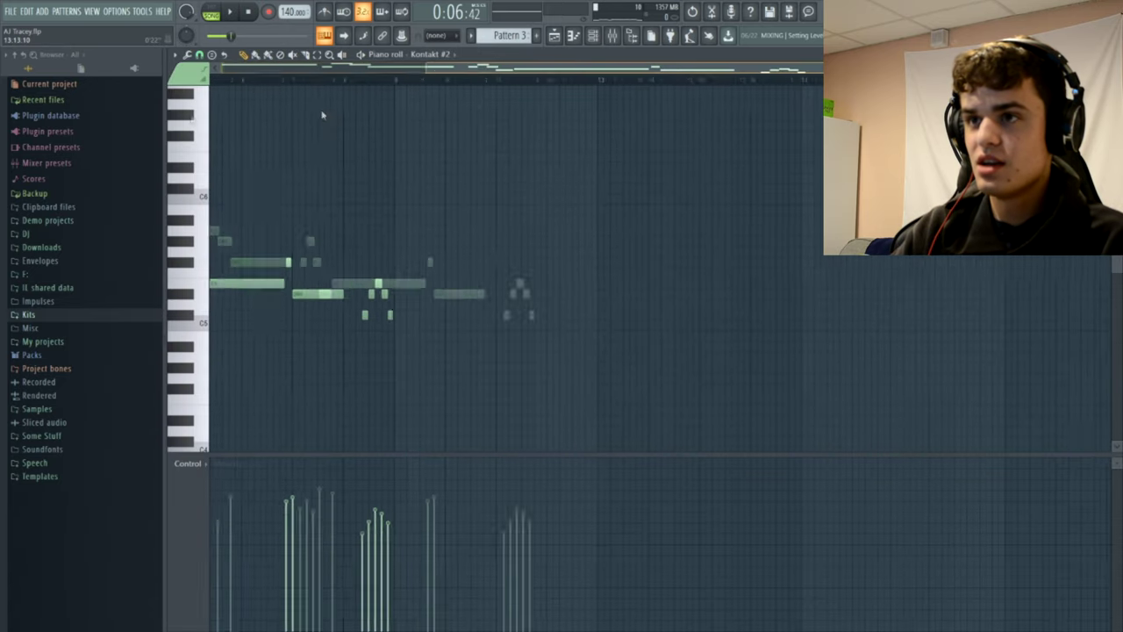
{"action": "left_click", "coordinate": [361, 54]}
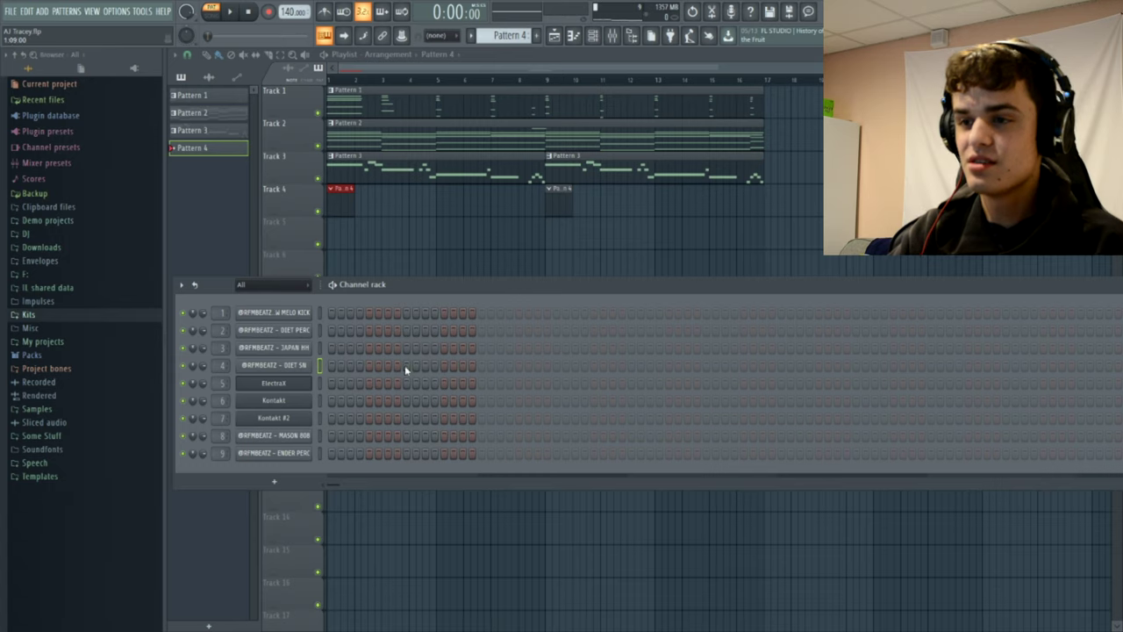
Place DIET SN snare hits on steps 9, 29, 41 and 61 of Pattern 4 and start song playback.
{"action": "left_click", "coordinate": [595, 365]}
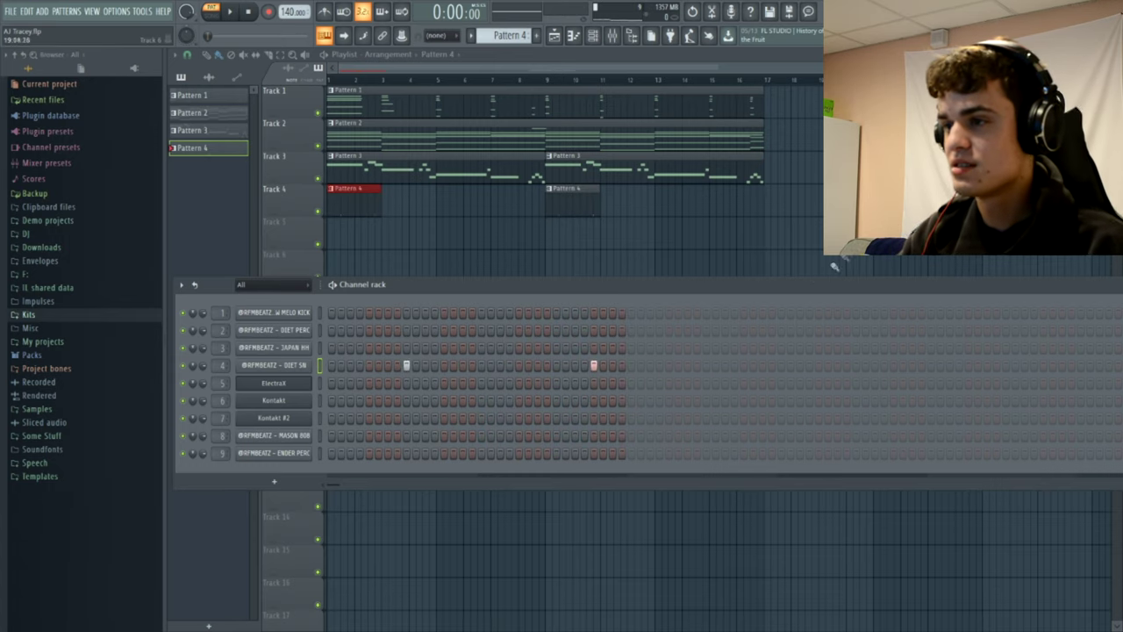
{"action": "left_click_drag", "start_coordinate": [794, 288], "coordinate": [716, 310]}
{"action": "left_click", "coordinate": [627, 387]}
{"action": "key", "text": "space"}
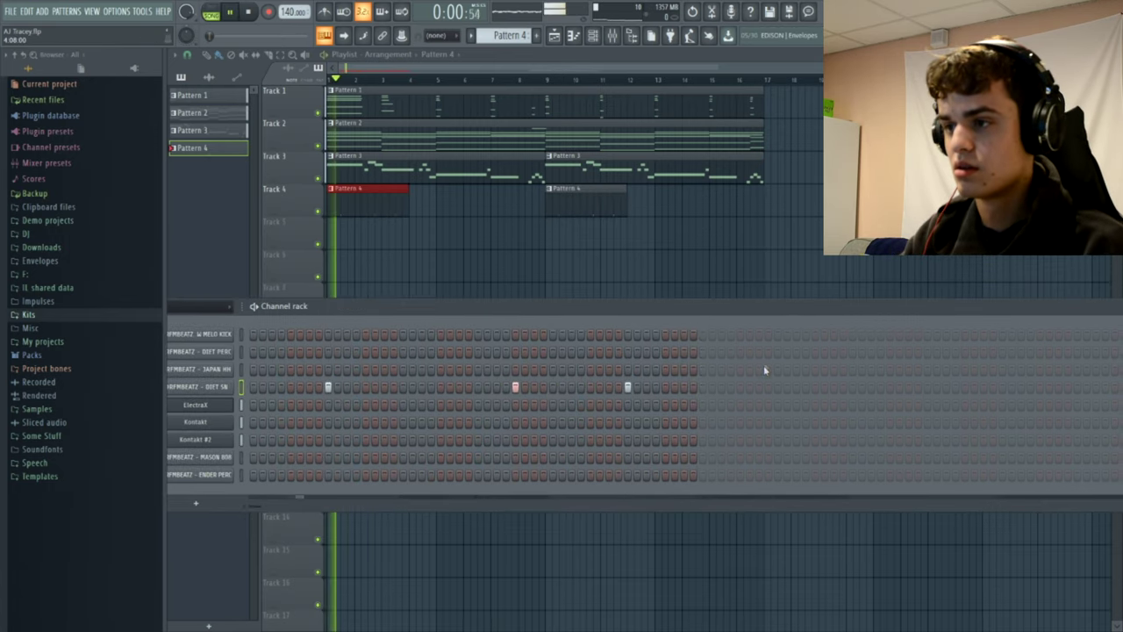
{"action": "left_click", "coordinate": [813, 387]}
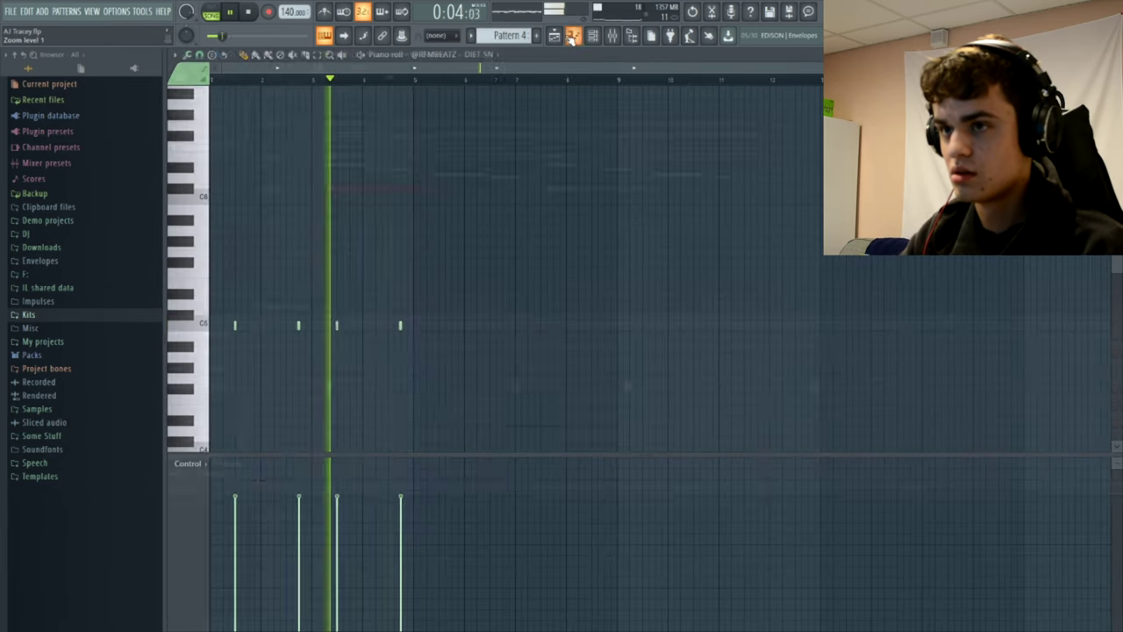
Duplicate the four-bar DIET SN snare pattern to fill eight bars and return to the playlist.
{"action": "left_click", "coordinate": [573, 36]}
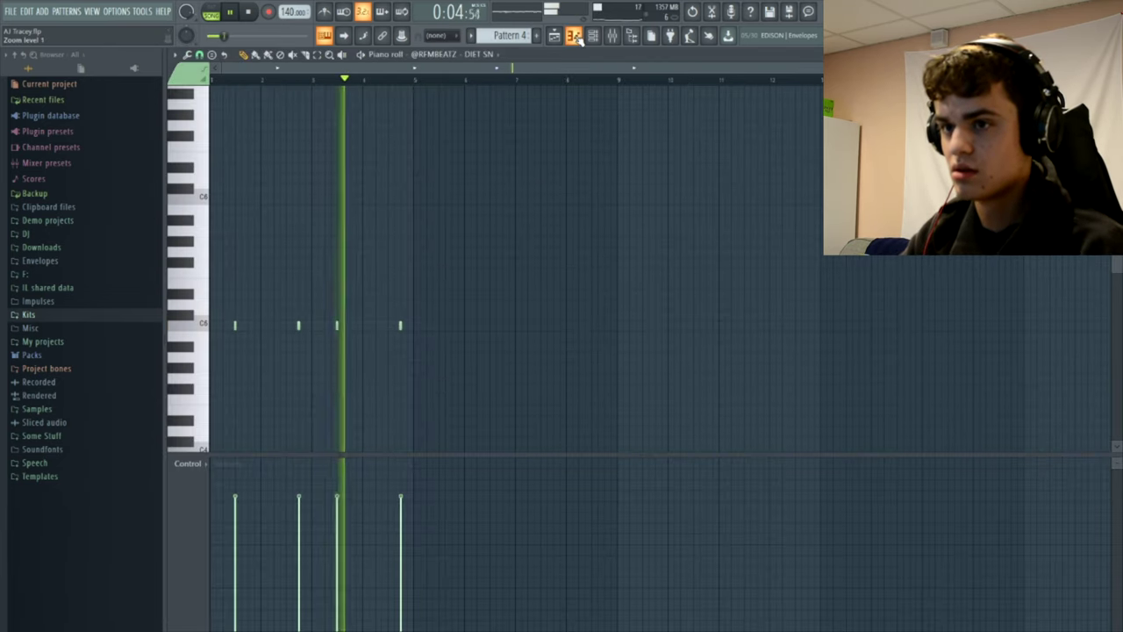
{"action": "left_click", "coordinate": [554, 35]}
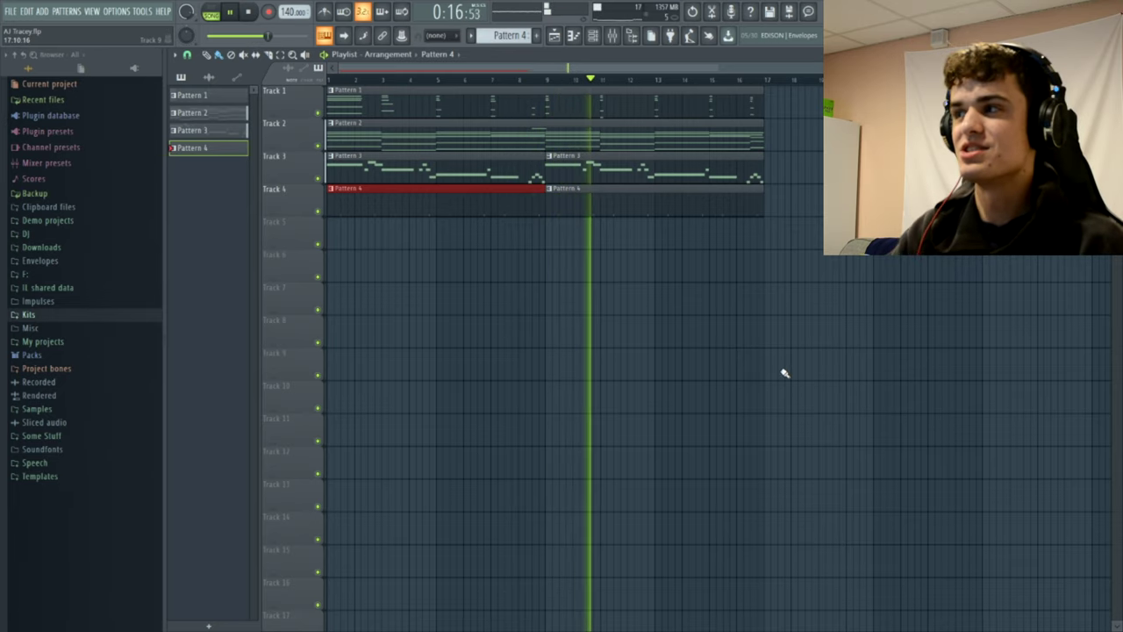
Program JAPAN HH hi-hats in Pattern 5 on steps 1, 4, 7, 9, 12 and 15.
{"action": "left_click", "coordinate": [594, 35]}
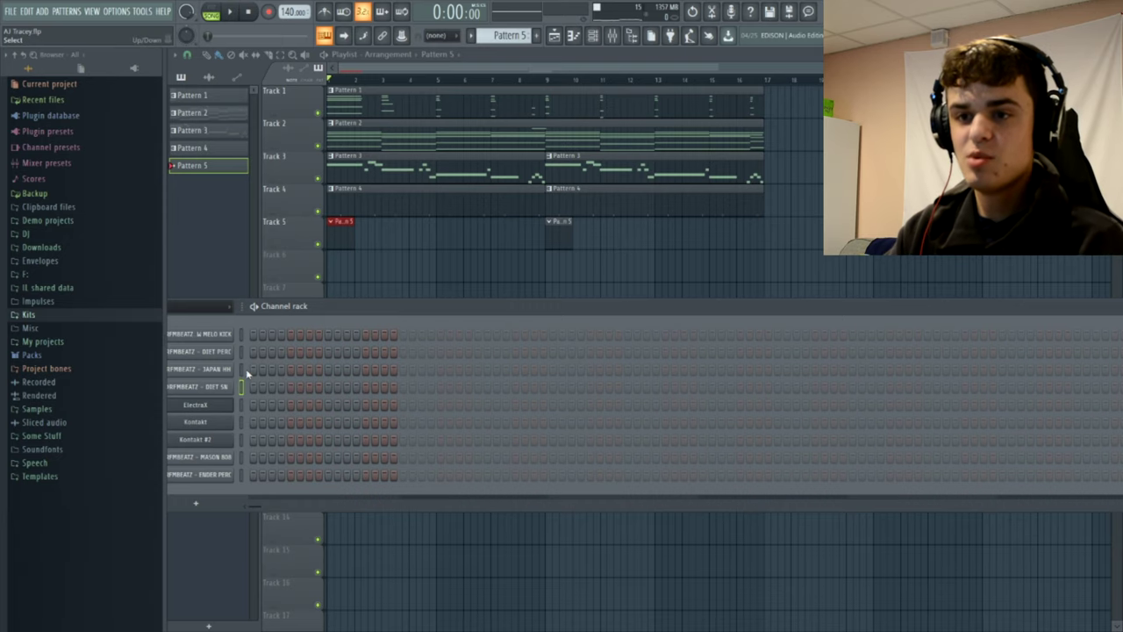
{"action": "left_click_drag", "start_coordinate": [372, 307], "coordinate": [506, 307]}
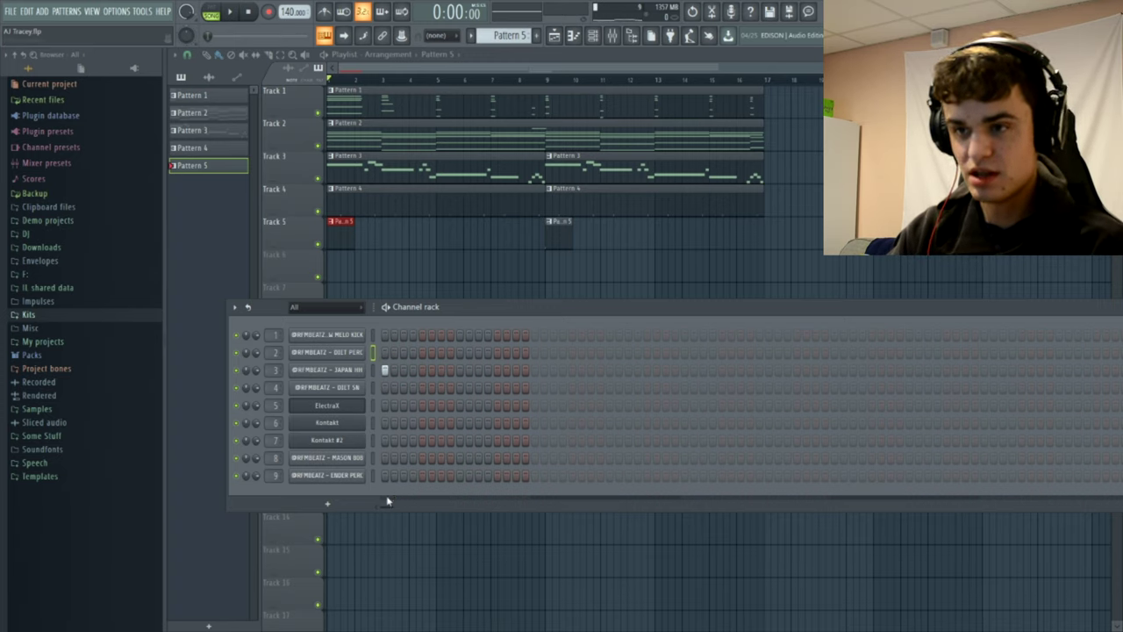
{"action": "left_click", "coordinate": [373, 476]}
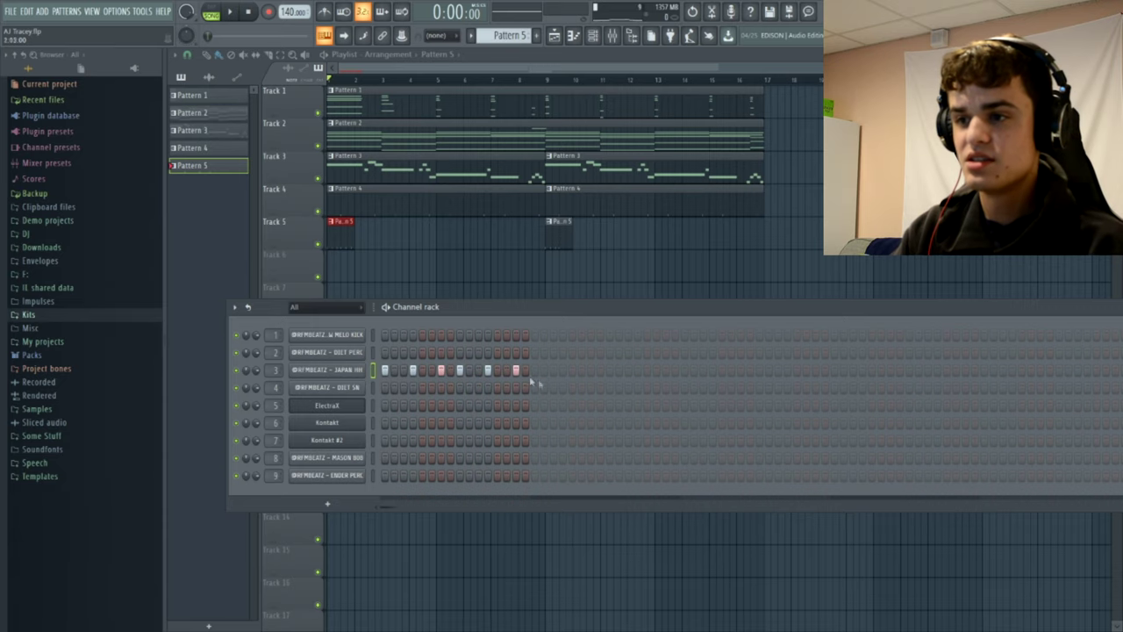
Repeatedly duplicate the JAPAN HH hi-hat notes in Pattern 5 until they fill eight bars, with the song playing.
{"action": "left_click", "coordinate": [573, 36]}
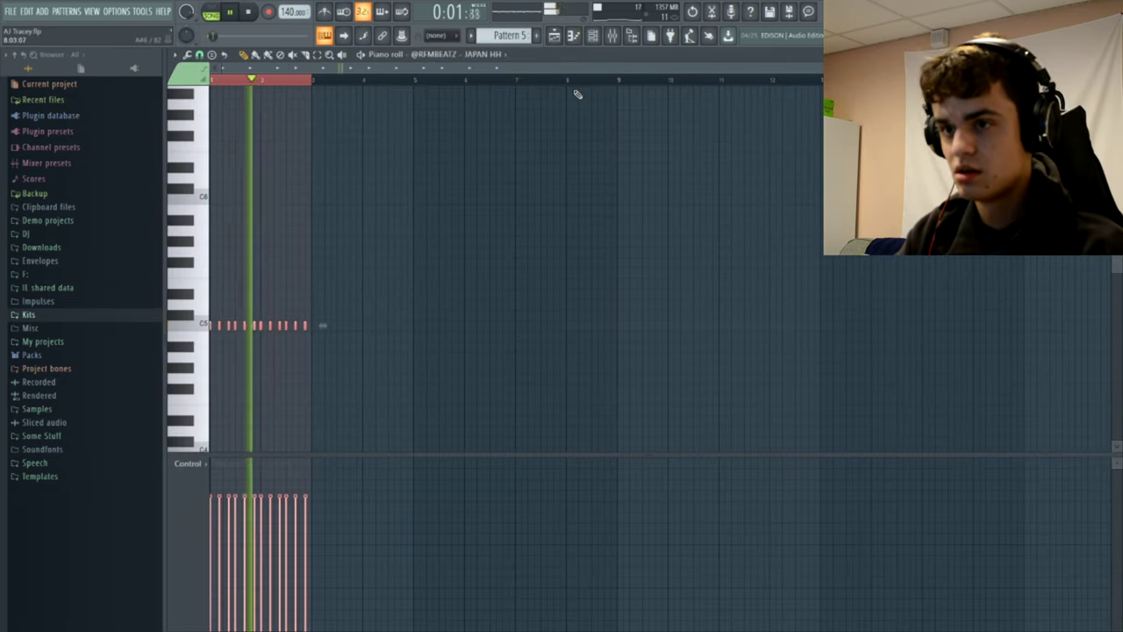
{"action": "left_click", "coordinate": [575, 37]}
{"action": "left_click", "coordinate": [591, 36]}
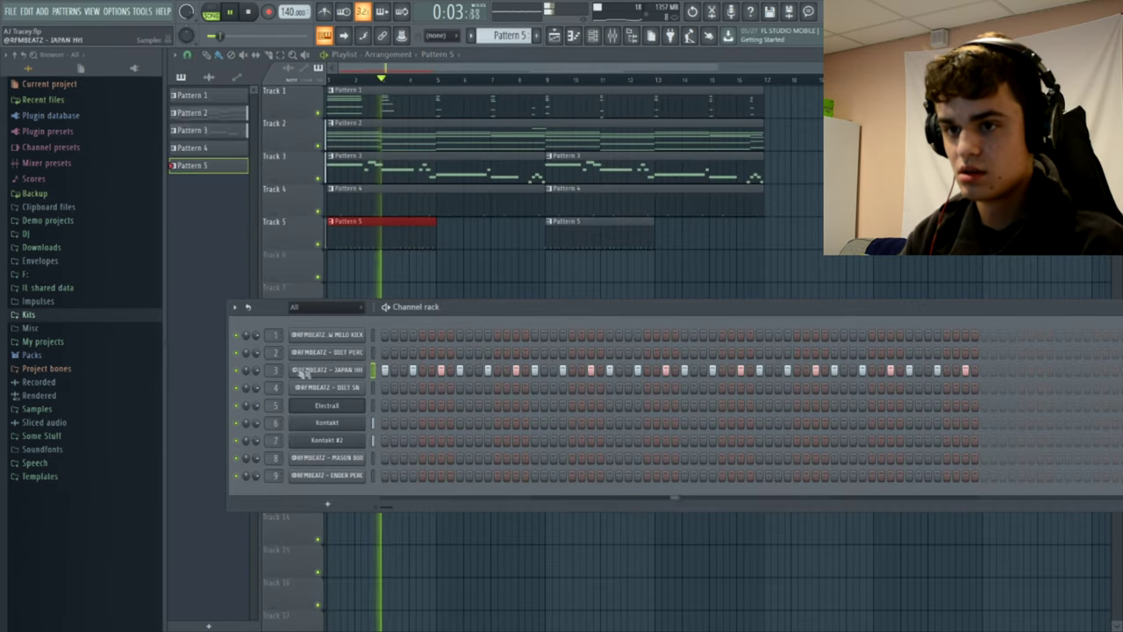
{"action": "key", "text": "space"}
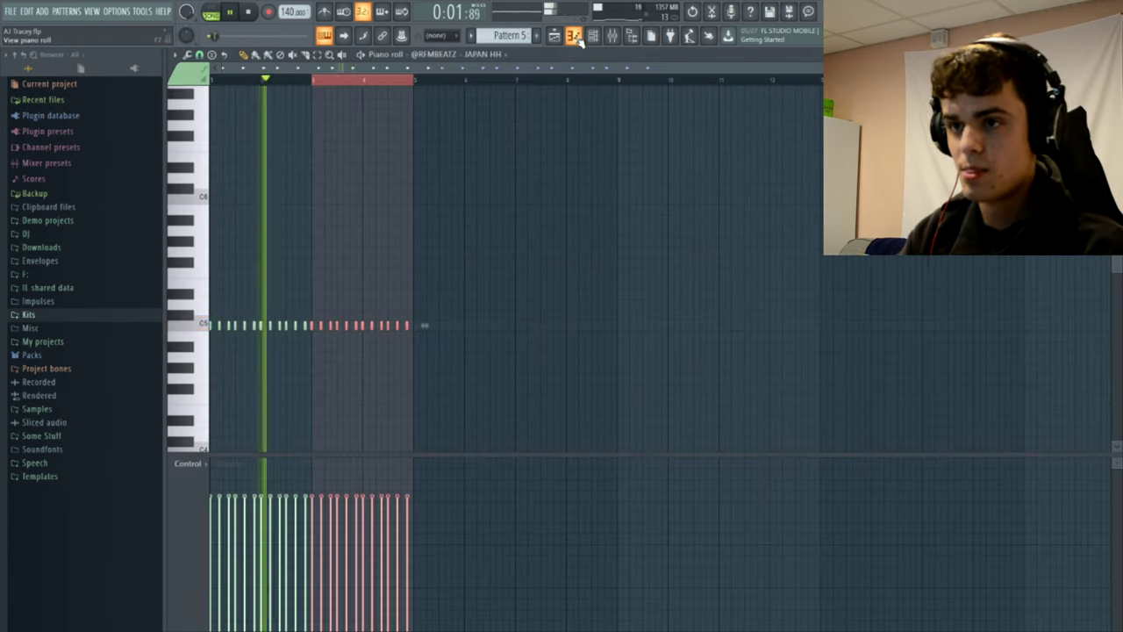
{"action": "left_click", "coordinate": [573, 35]}
{"action": "key", "text": "ctrl+b"}
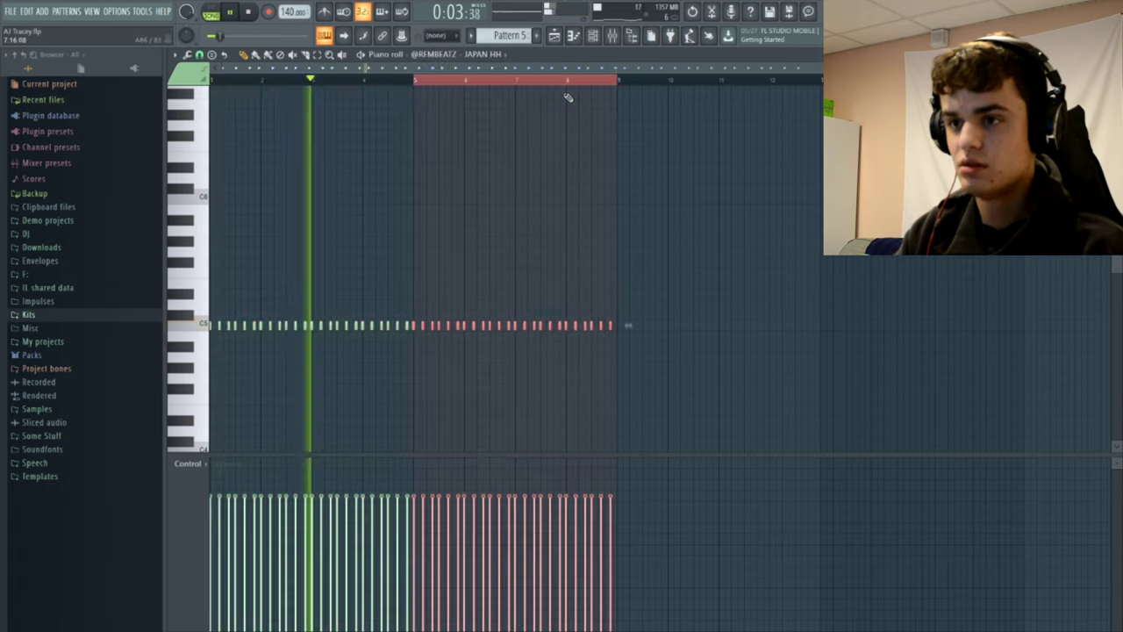
Add an extra JAPAN HH note right after the step 9 hit in bar 2 and lower its velocity.
{"action": "key", "text": "space"}
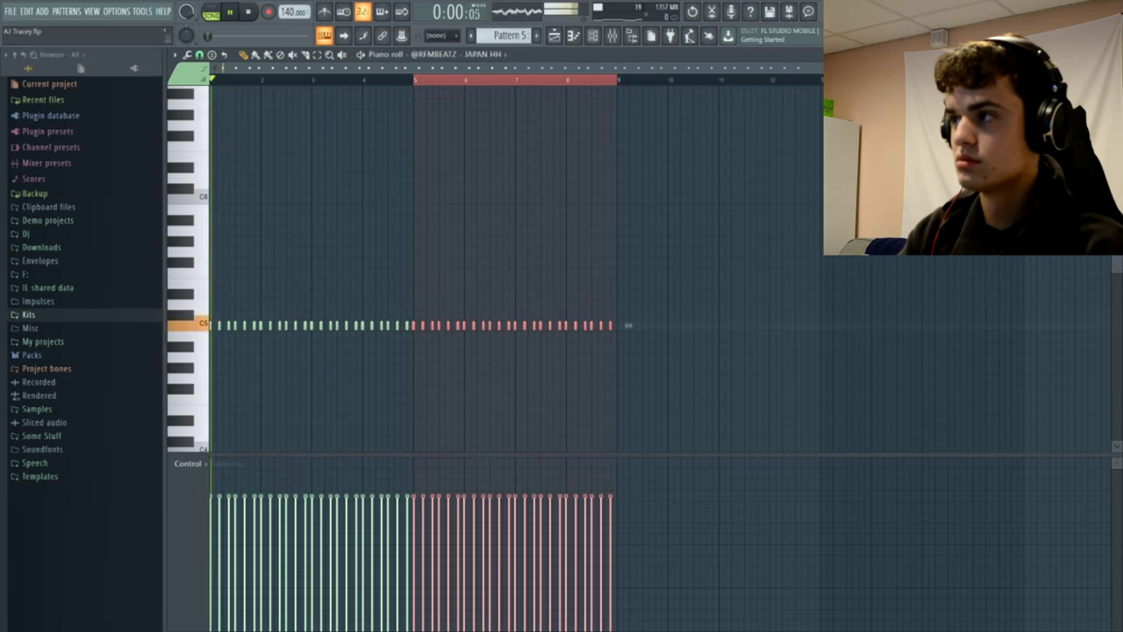
{"action": "scroll", "coordinate": [438, 293], "scroll_direction": "up", "scroll_amount": 3}
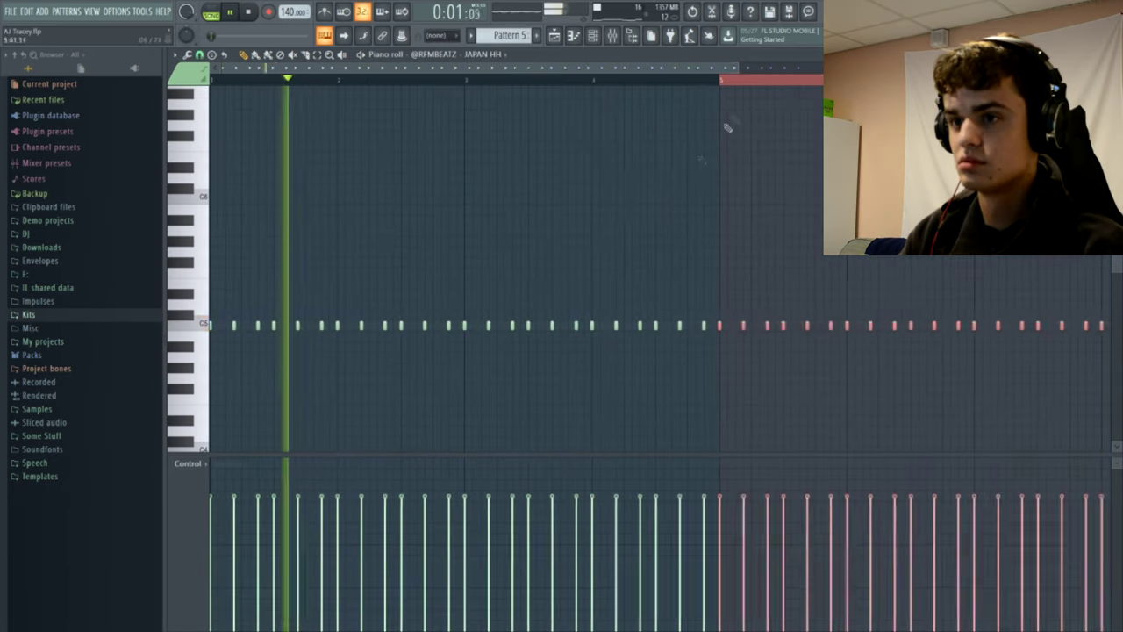
{"action": "left_click", "coordinate": [413, 324]}
{"action": "right_click", "coordinate": [413, 324]}
{"action": "key", "text": "space"}
{"action": "key", "text": "space"}
{"action": "left_click", "coordinate": [330, 80]}
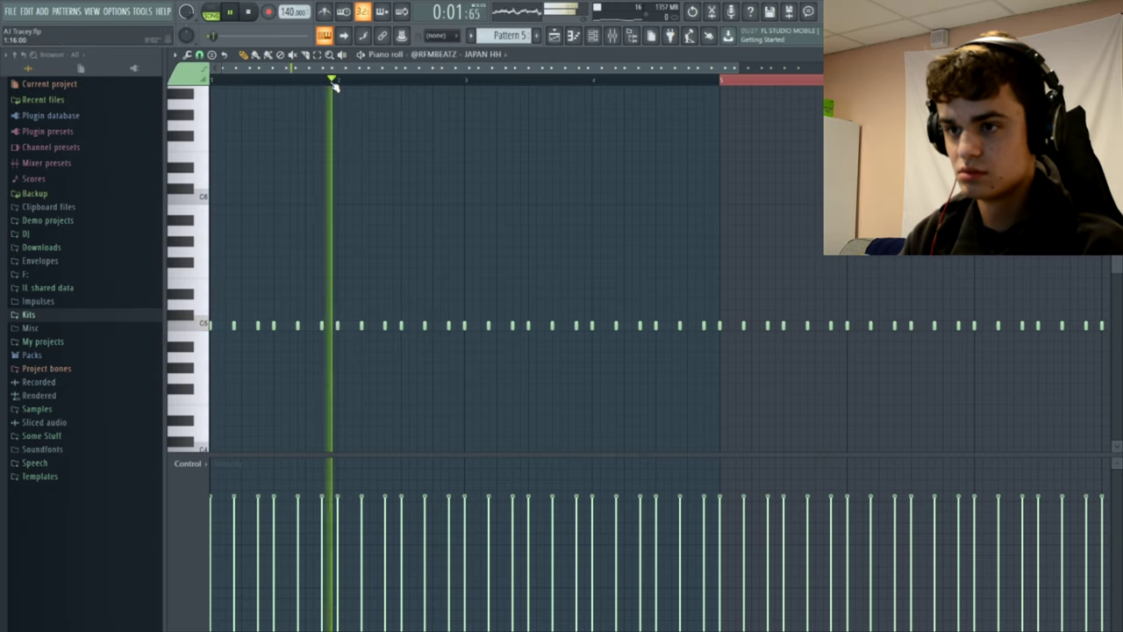
{"action": "left_click", "coordinate": [407, 327]}
{"action": "key", "text": "space"}
{"action": "key", "text": "space"}
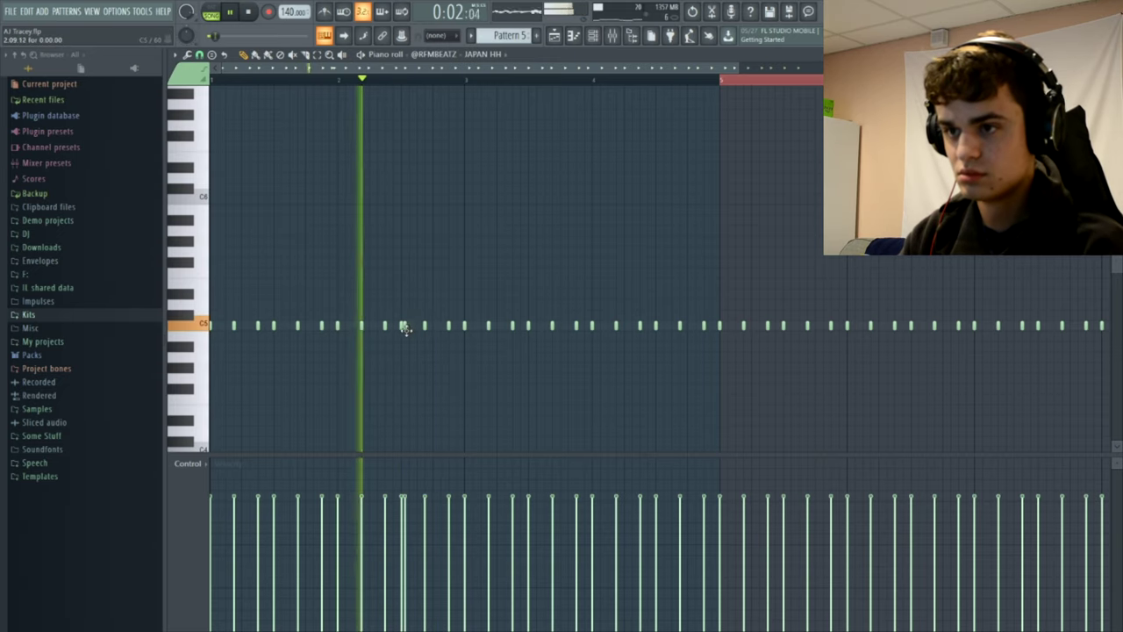
{"action": "left_click", "coordinate": [406, 555]}
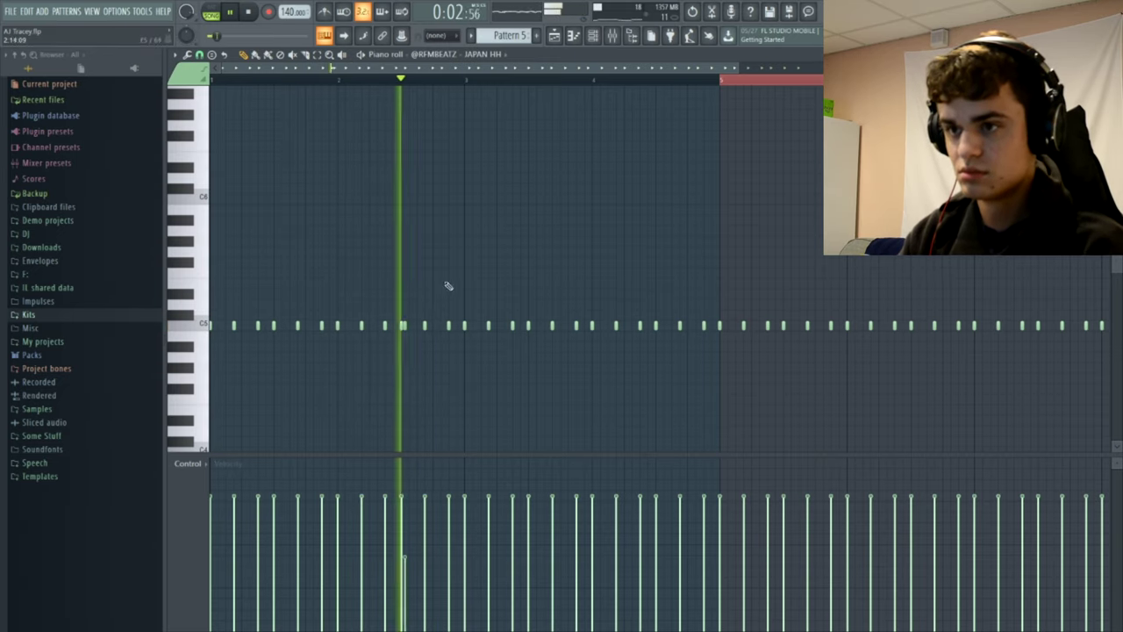
Add a second quieter JAPAN HH note on step 10 of bar 2 to complete the roll and audition it.
{"action": "key", "text": "space"}
{"action": "key", "text": "space"}
{"action": "left_click", "coordinate": [409, 327]}
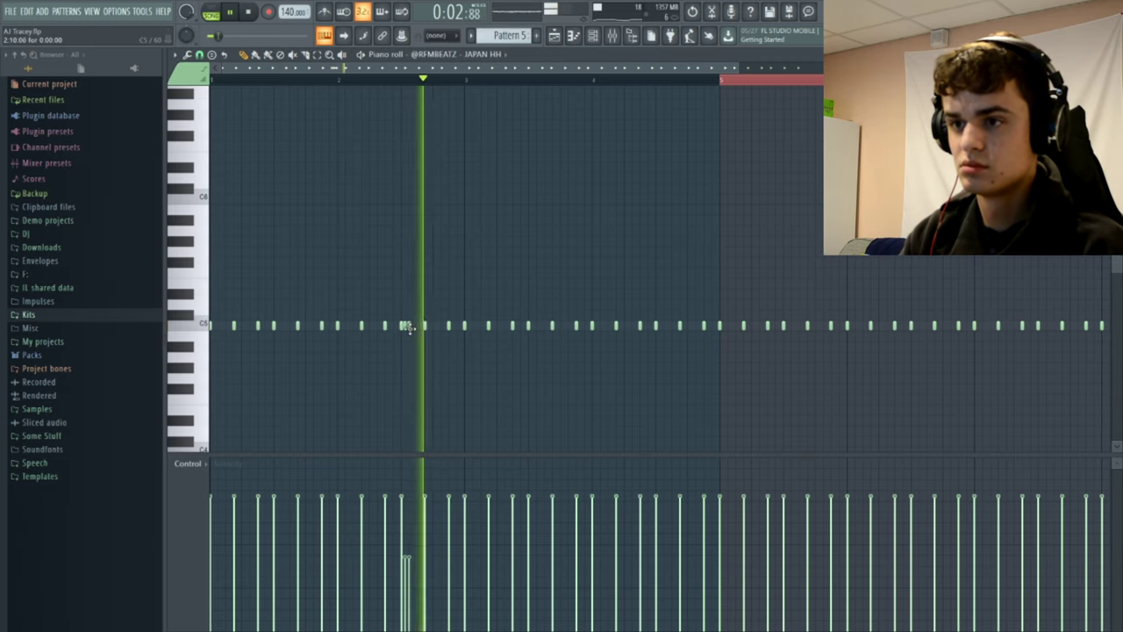
{"action": "key", "text": "space"}
{"action": "key", "text": "space"}
{"action": "key", "text": "space"}
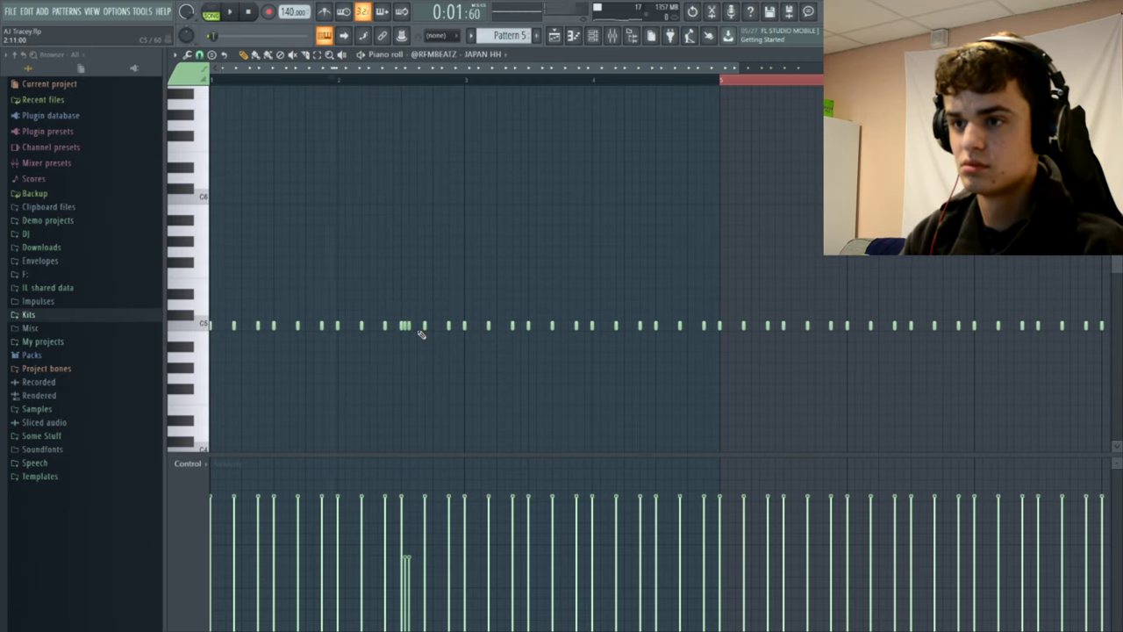
{"action": "key", "text": "space"}
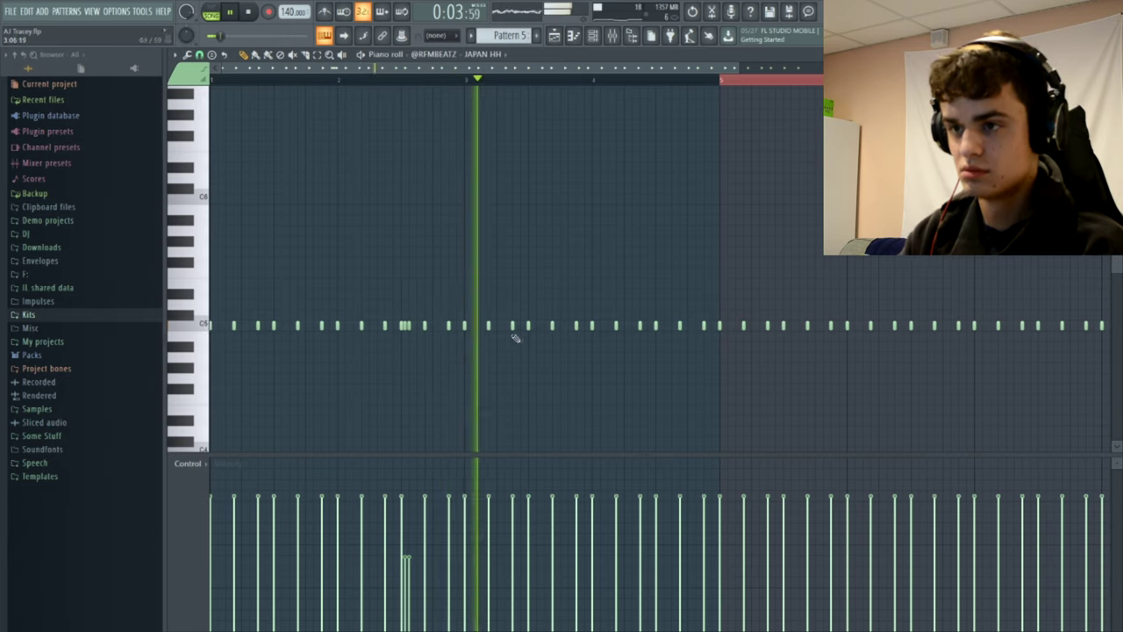
{"action": "key", "text": "space"}
{"action": "key", "text": "space"}
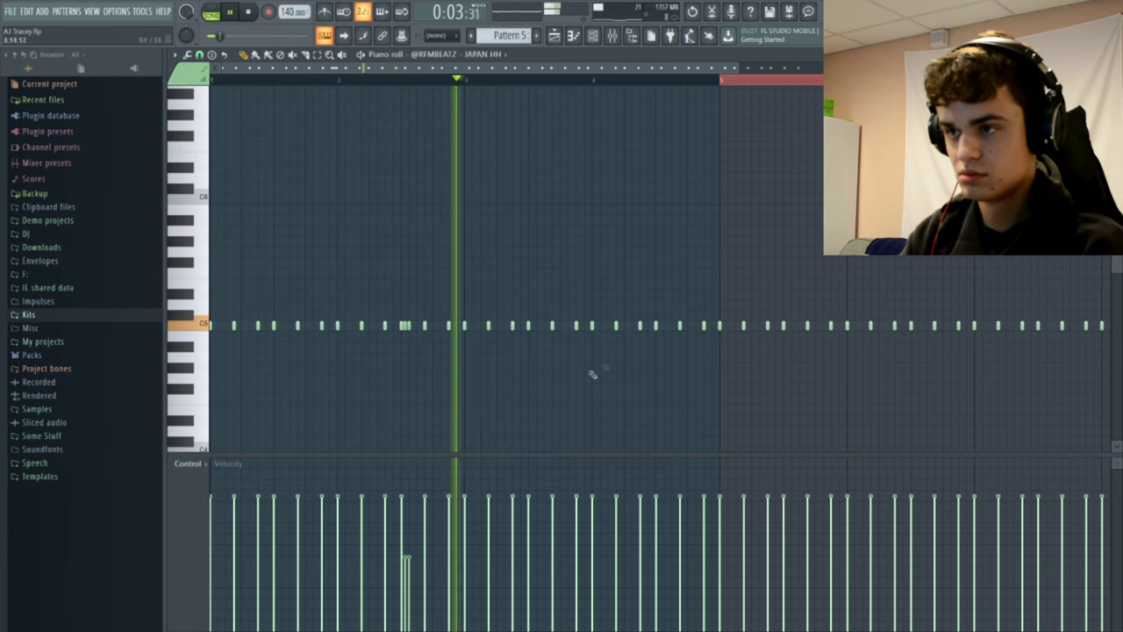
Add quieter hi-hat notes after the step 9 hits in bars 4, 6 and 8, plus a lower-pitched note on bar 8's step 15.
{"action": "left_click", "coordinate": [664, 327]}
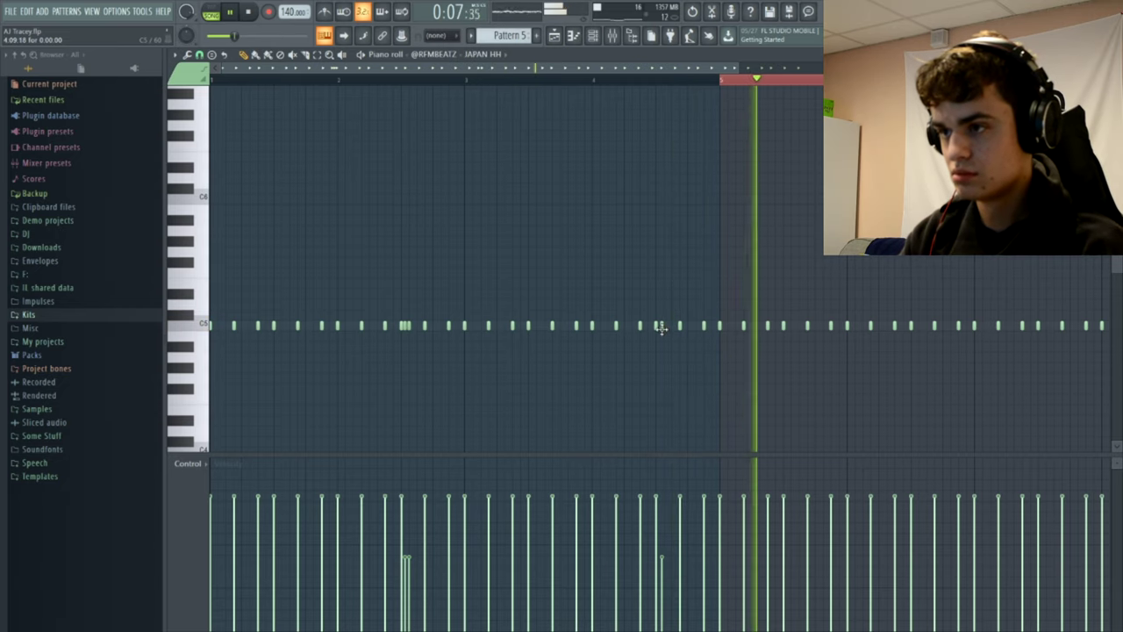
{"action": "left_click", "coordinate": [913, 325]}
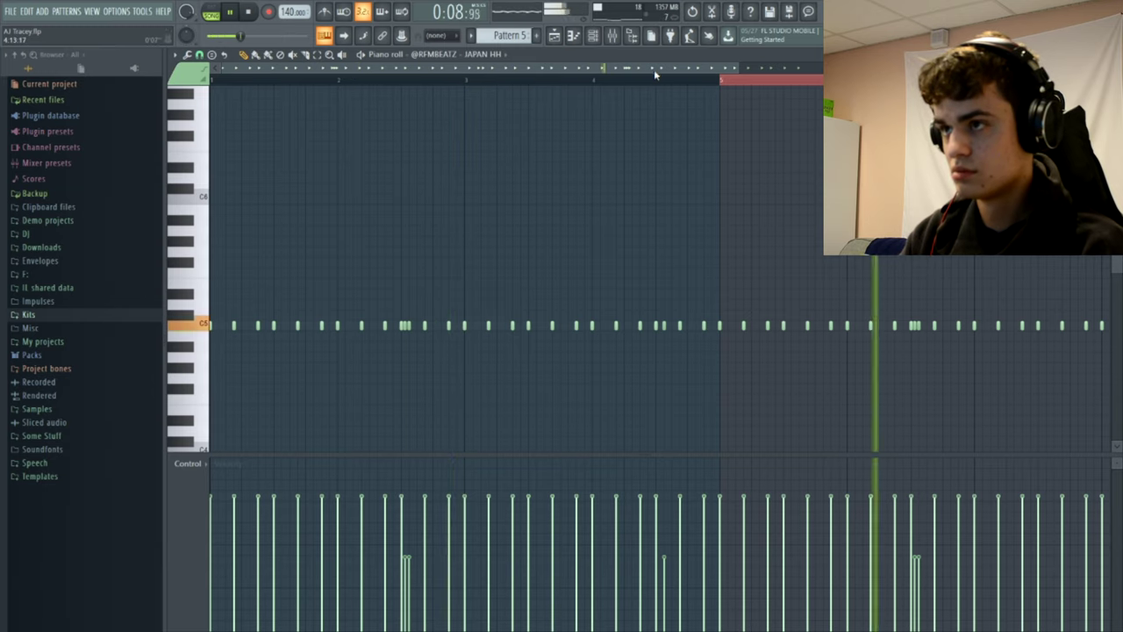
{"action": "left_click_drag", "start_coordinate": [653, 68], "coordinate": [880, 69]}
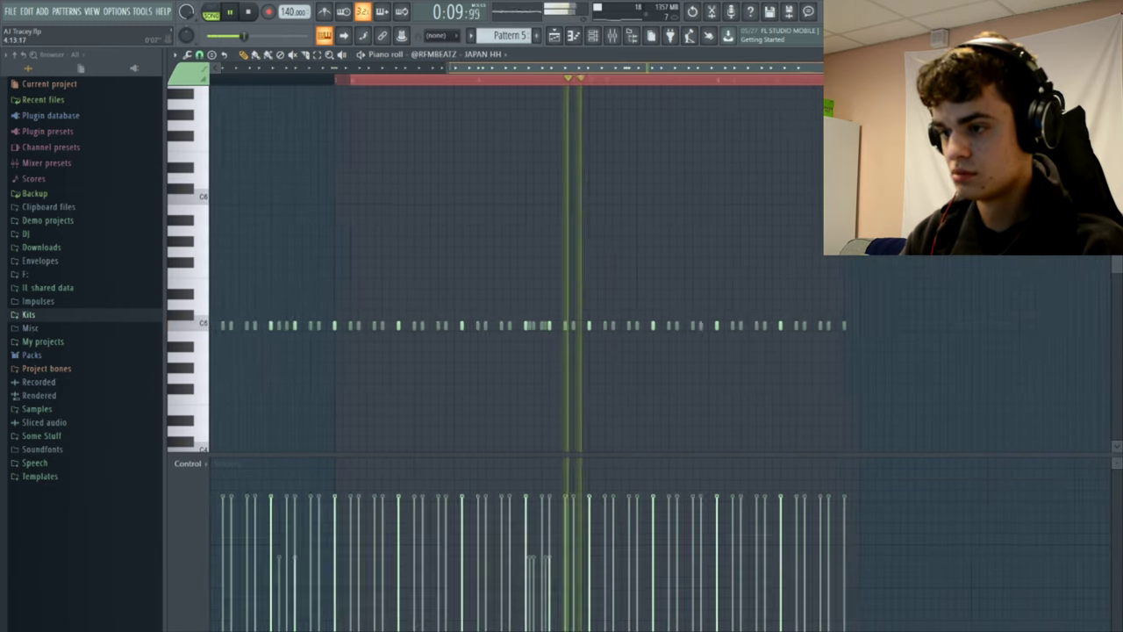
{"action": "left_click", "coordinate": [740, 327]}
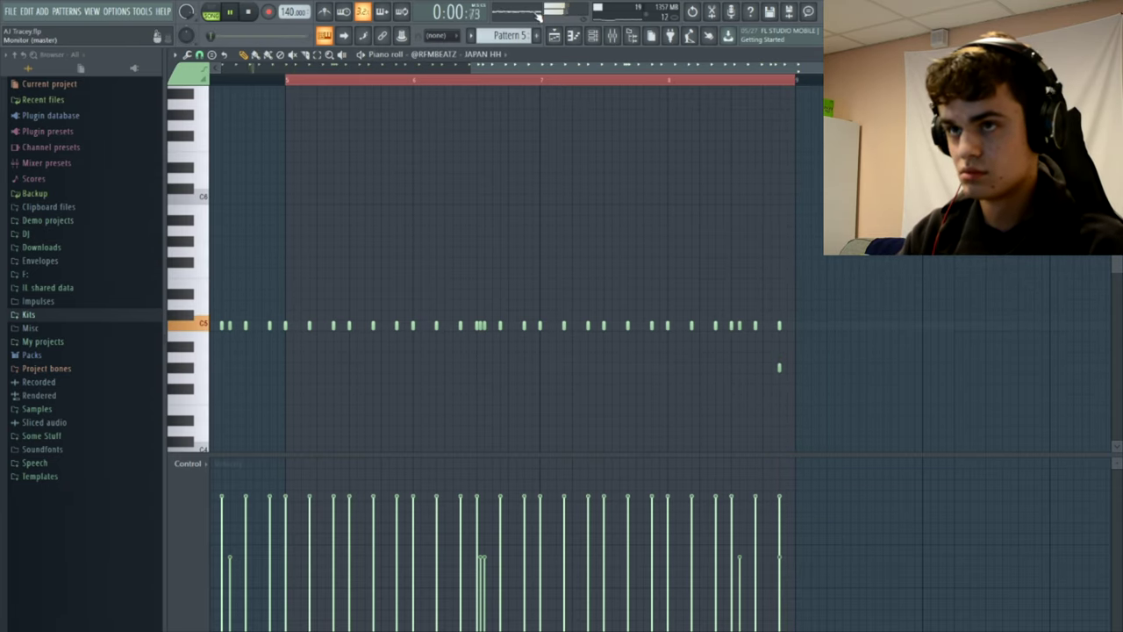
Inspect the JAPAN HH channel's sampler settings, close them and stop the song playback.
{"action": "left_click", "coordinate": [556, 38]}
{"action": "left_click", "coordinate": [593, 36]}
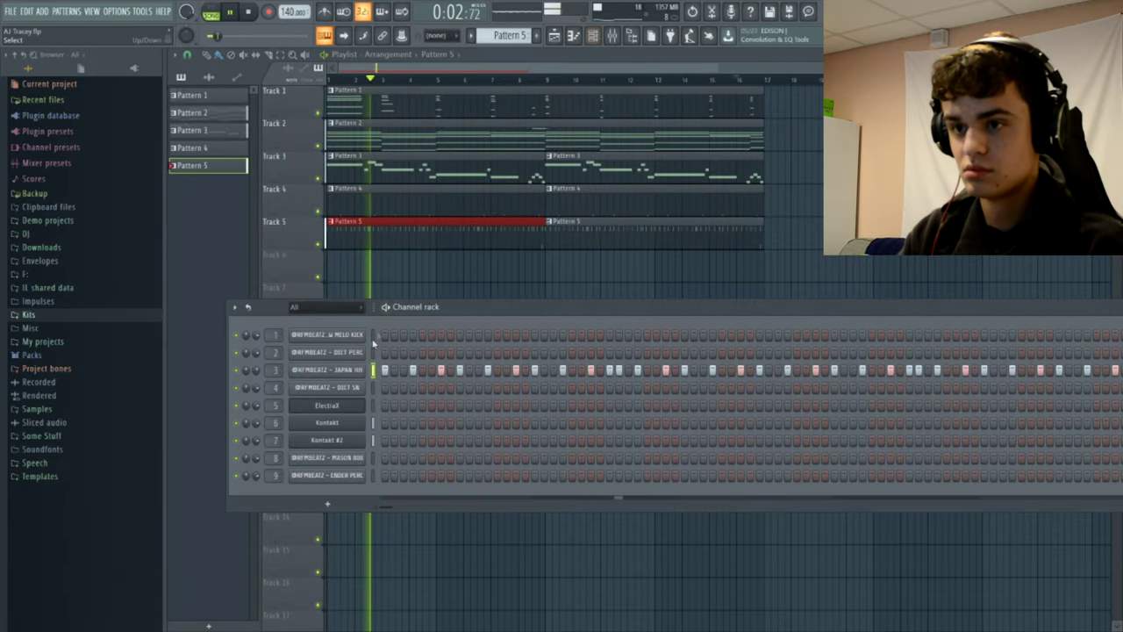
{"action": "left_click", "coordinate": [339, 370]}
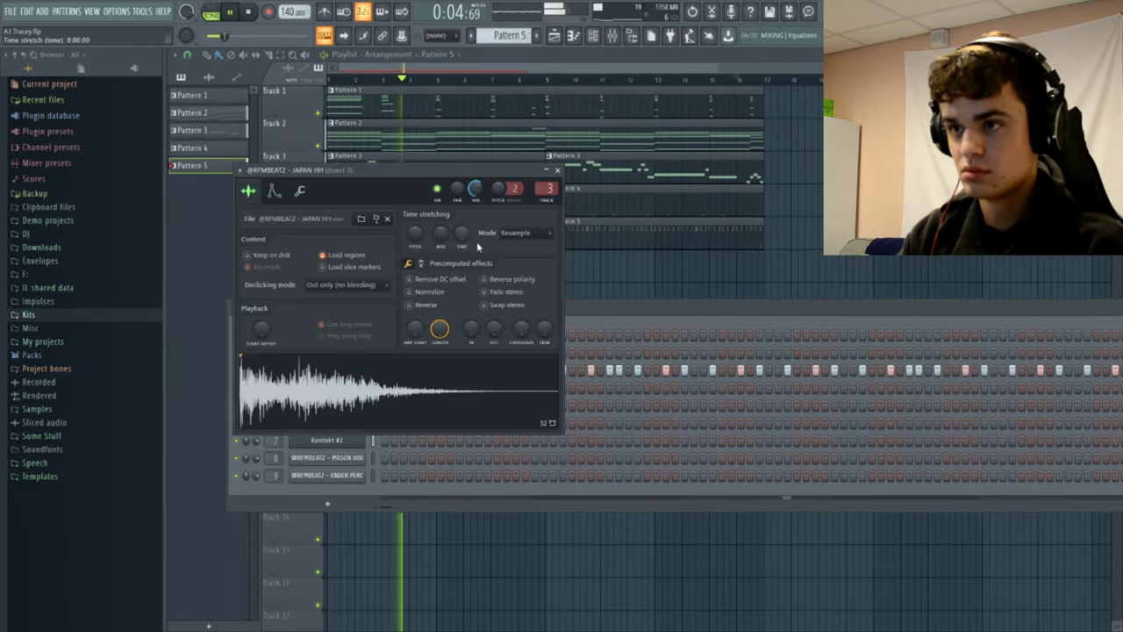
{"action": "key", "text": "F12"}
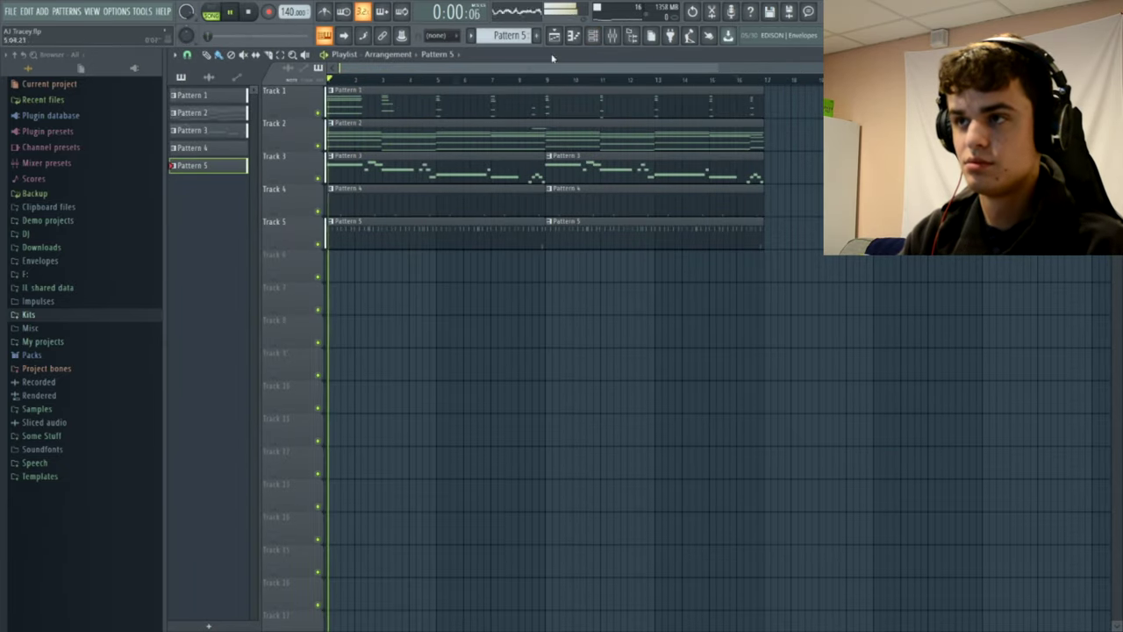
{"action": "key", "text": "space"}
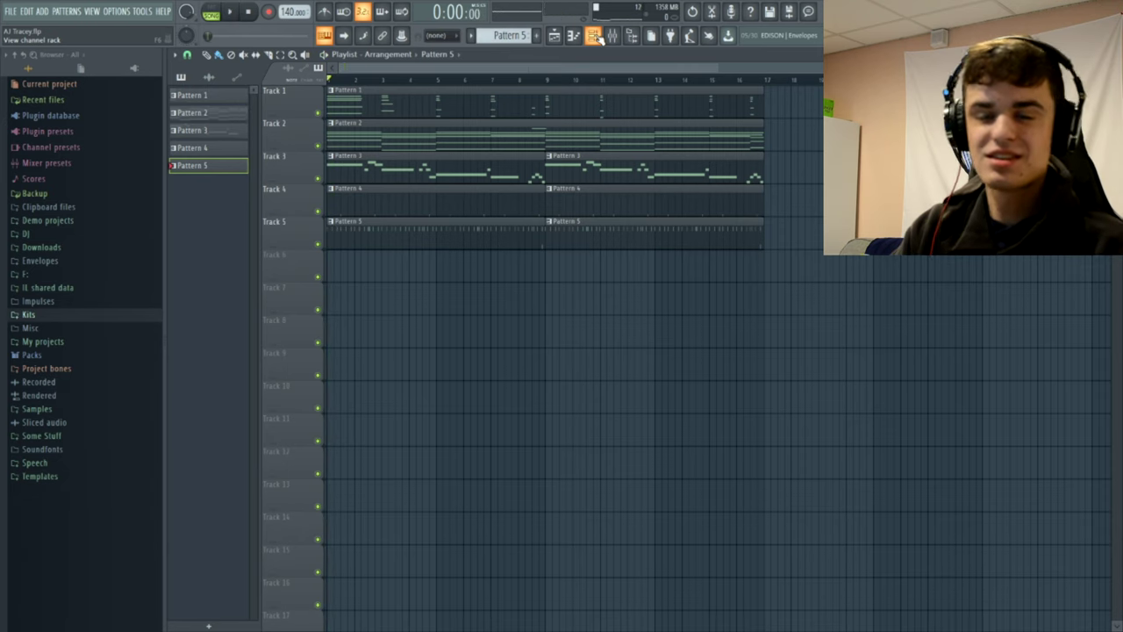
Place DIET PERC hits in Pattern 5 on step 7 of bar 2 and steps 7 and 9 of bar 4.
{"action": "left_click", "coordinate": [594, 36]}
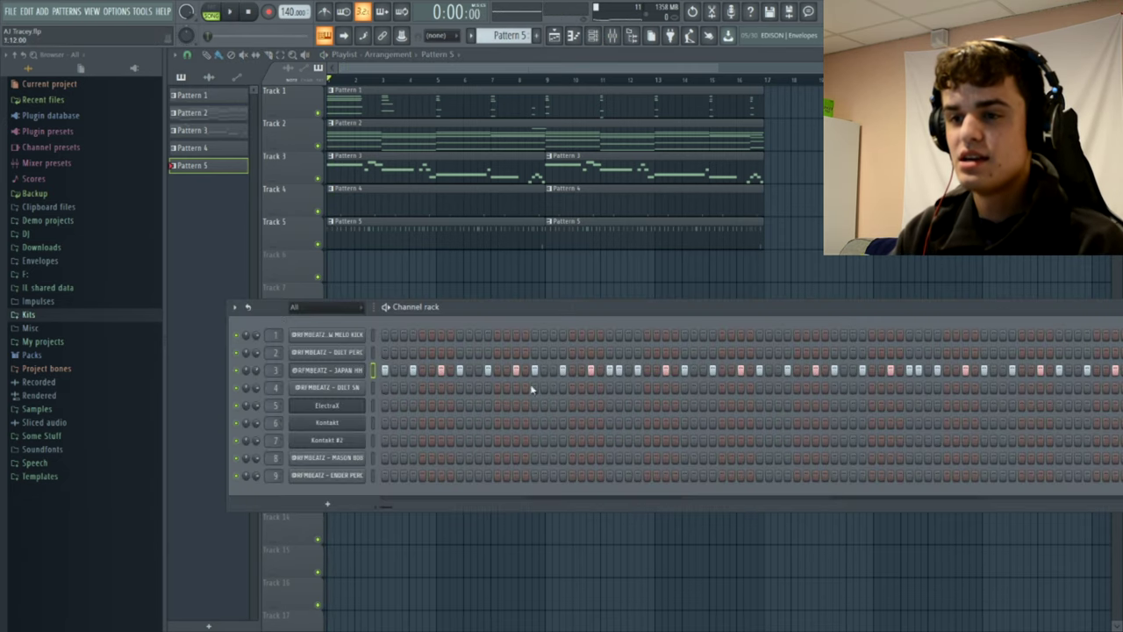
{"action": "left_click_drag", "start_coordinate": [517, 316], "coordinate": [428, 340]}
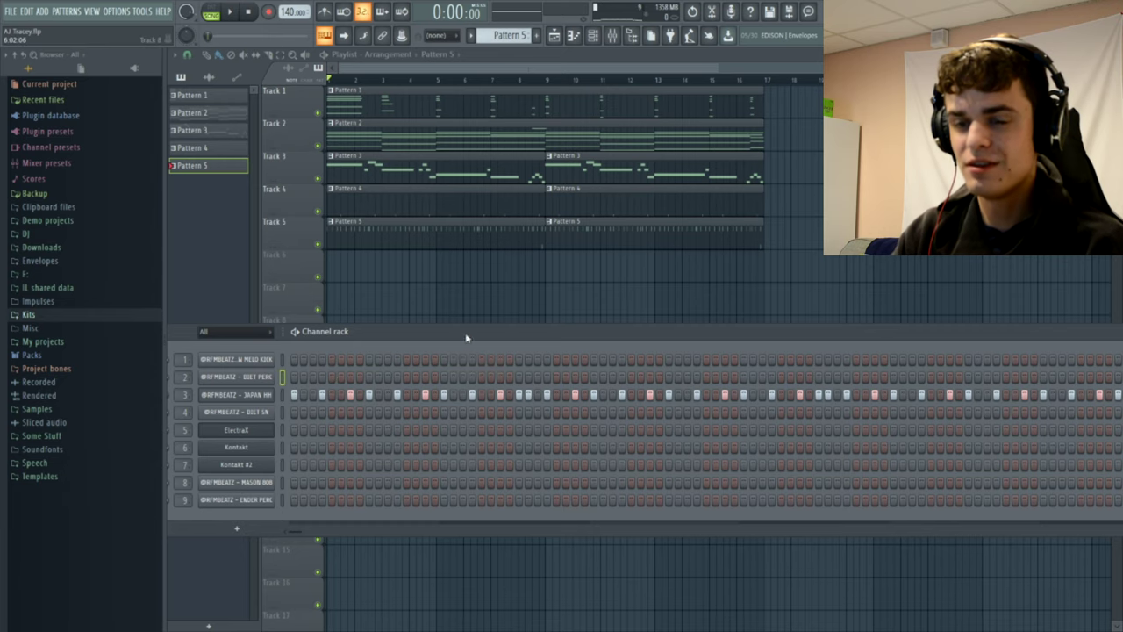
{"action": "left_click_drag", "start_coordinate": [466, 338], "coordinate": [349, 397]}
{"action": "key", "text": "space"}
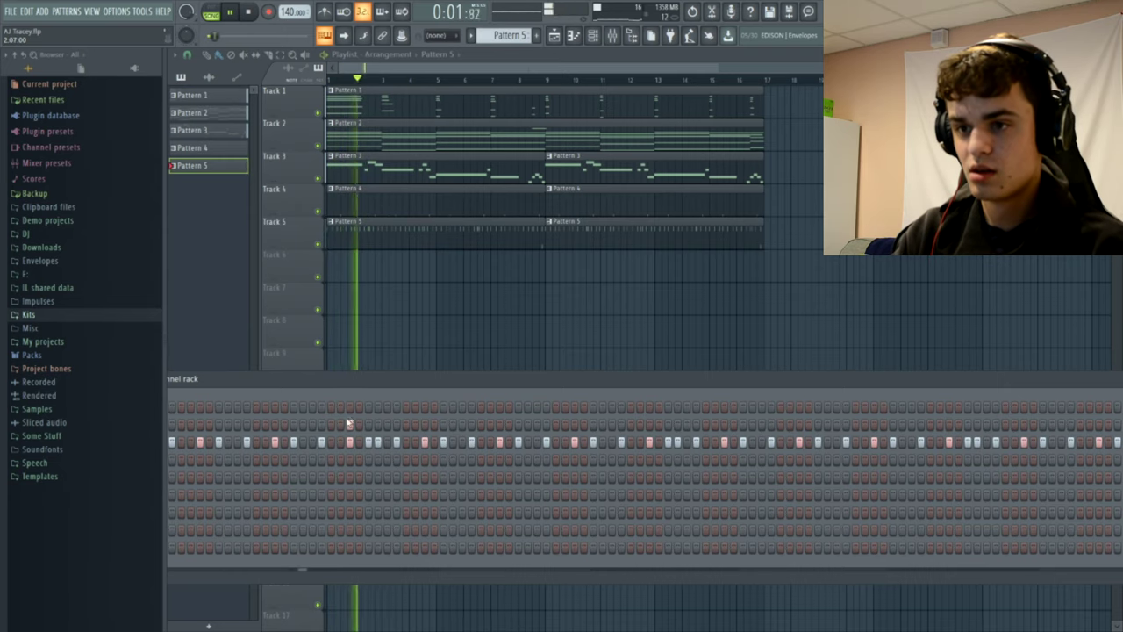
{"action": "left_click", "coordinate": [350, 423]}
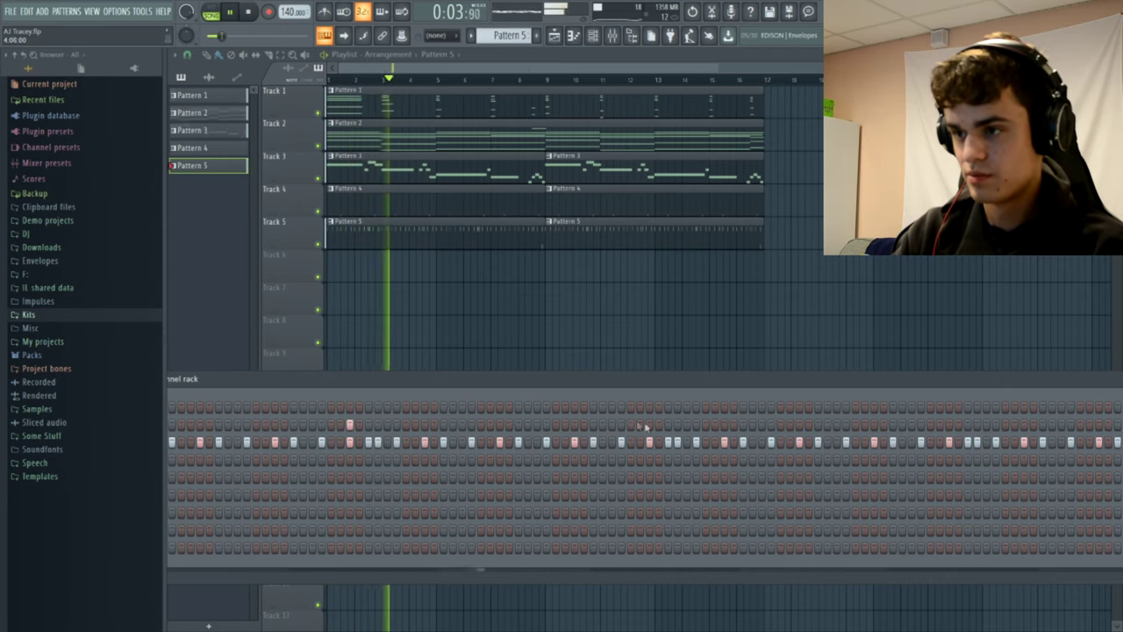
{"action": "left_click", "coordinate": [668, 424]}
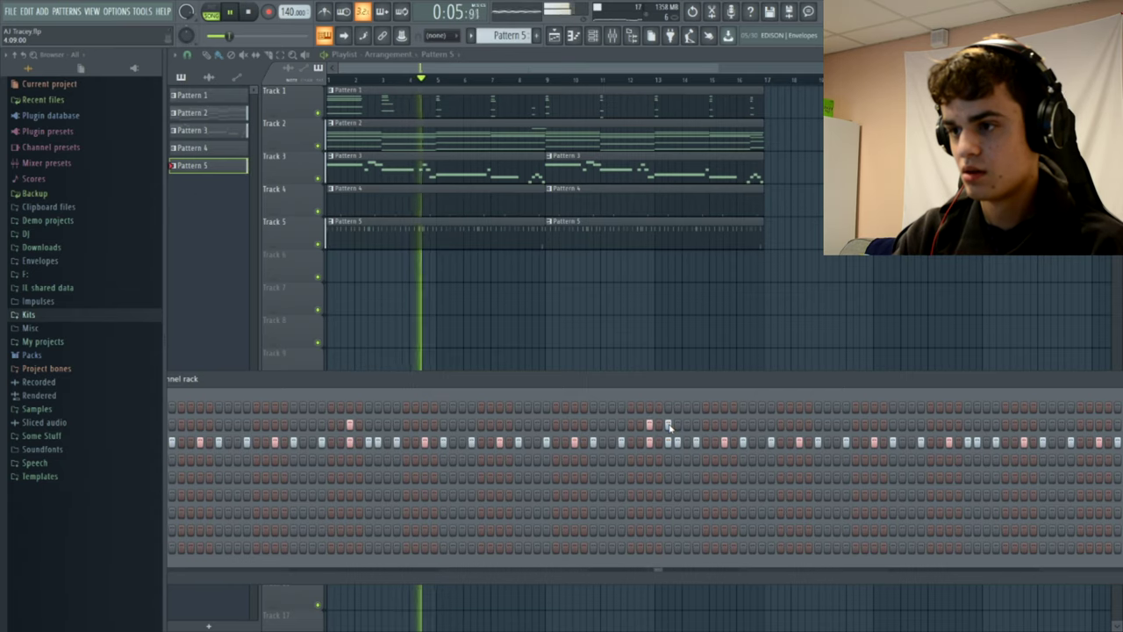
Place DIET PERC hits on step 7 of bar 6 and on steps 7, 9 and 11 of bar 8.
{"action": "left_click_drag", "start_coordinate": [888, 379], "coordinate": [803, 371]}
{"action": "left_click_drag", "start_coordinate": [883, 376], "coordinate": [712, 367]}
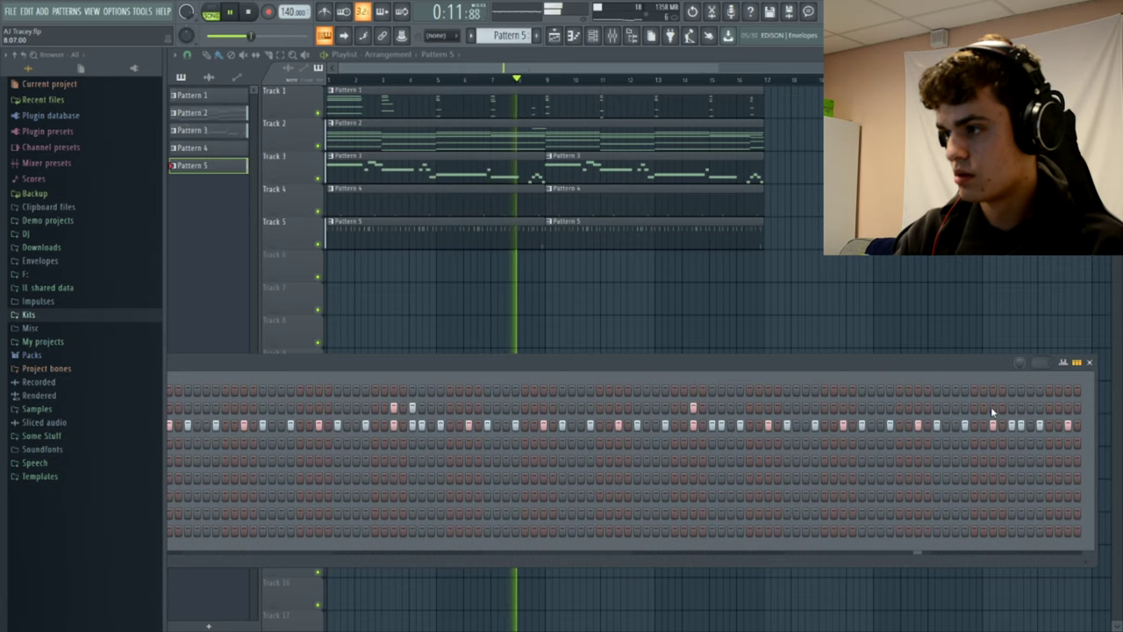
{"action": "left_click", "coordinate": [1029, 408]}
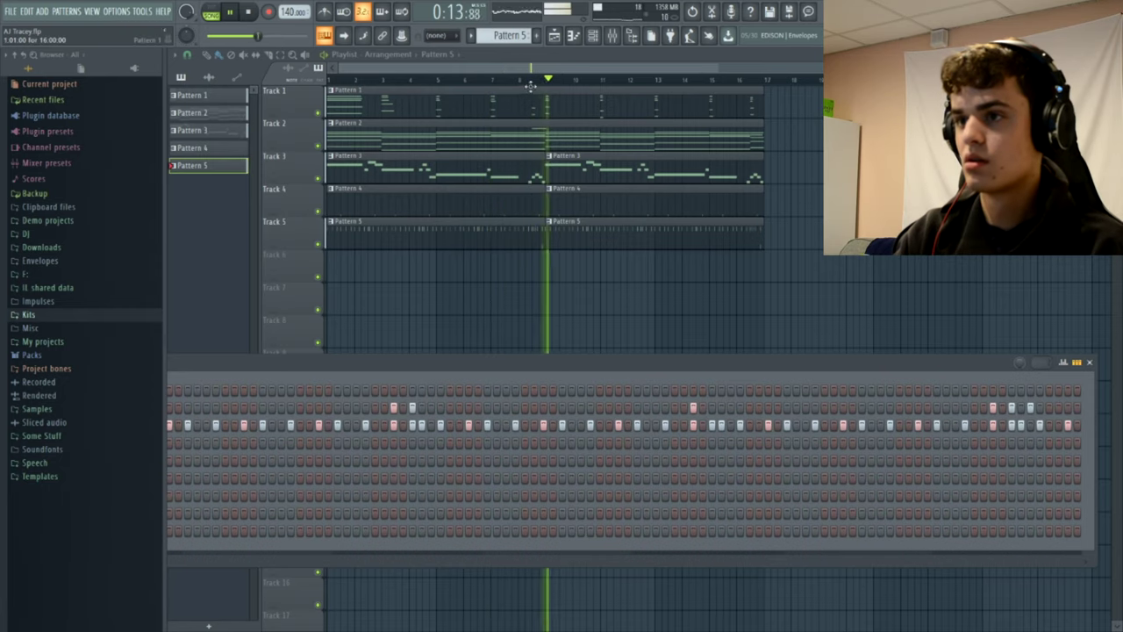
Lower the velocities of the first and third DIET PERC hits in bar 8, leaving the second hit at its original level.
{"action": "double_click", "coordinate": [453, 223]}
{"action": "key", "text": "space"}
{"action": "key", "text": "space"}
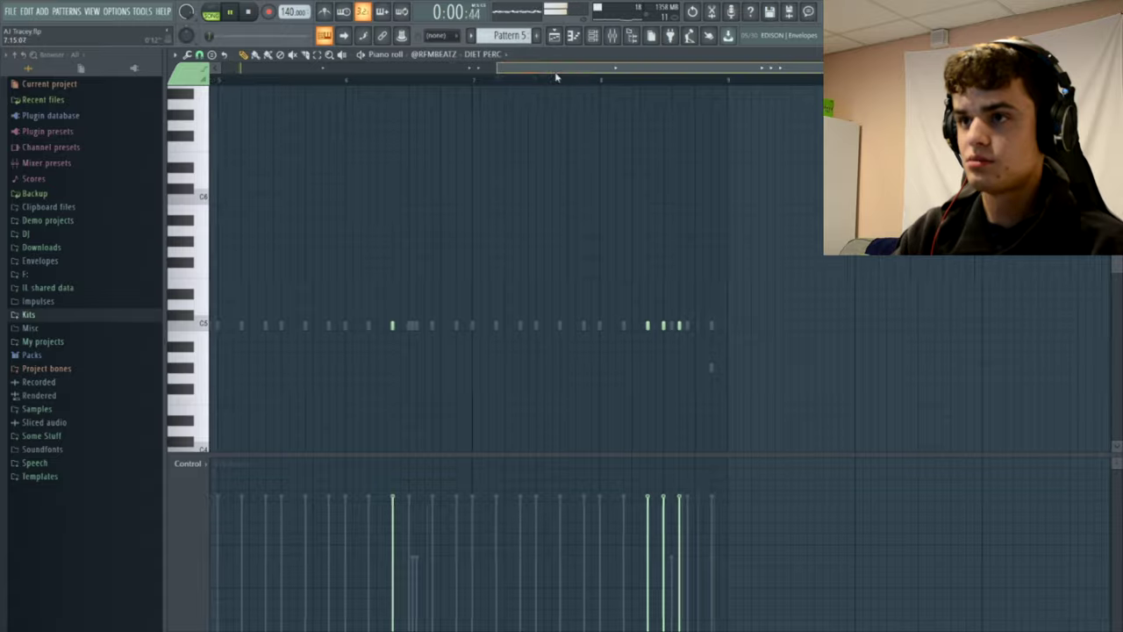
{"action": "left_click", "coordinate": [588, 79]}
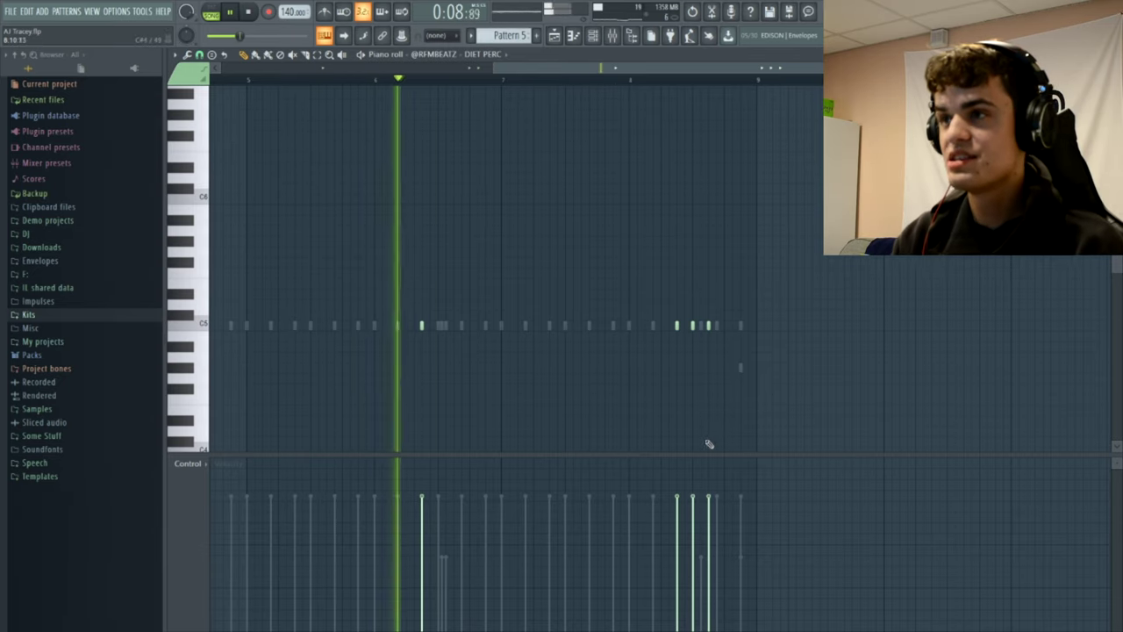
{"action": "left_click", "coordinate": [694, 543]}
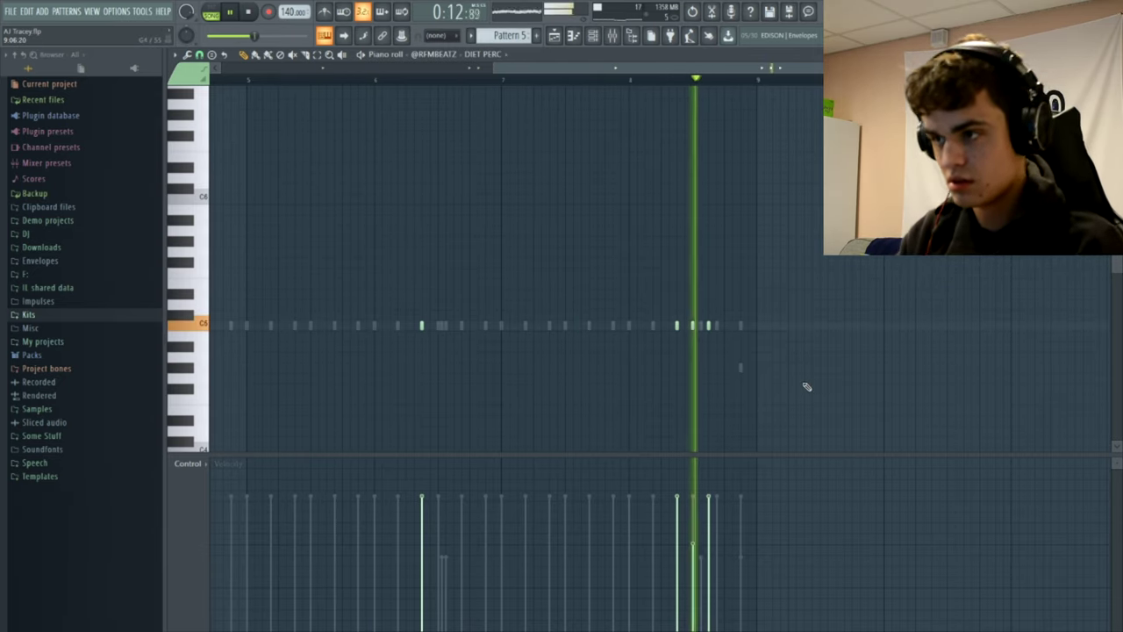
{"action": "left_click", "coordinate": [693, 496]}
{"action": "left_click_drag", "start_coordinate": [676, 513], "coordinate": [677, 561]}
{"action": "left_click", "coordinate": [693, 524]}
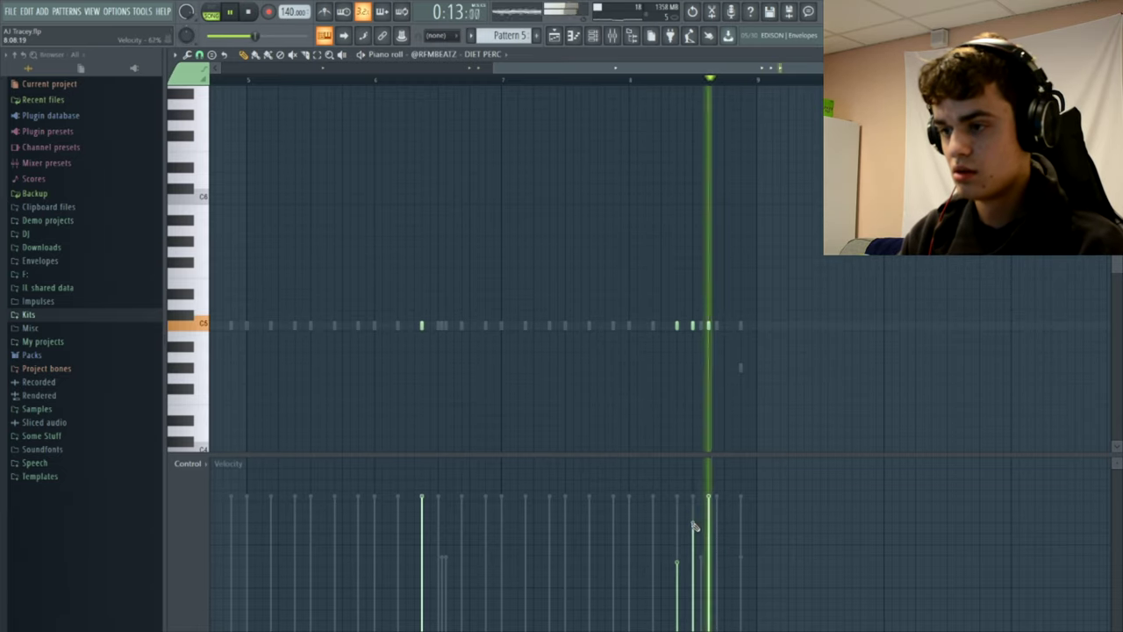
{"action": "left_click_drag", "start_coordinate": [691, 523], "coordinate": [692, 497]}
{"action": "left_click", "coordinate": [709, 526]}
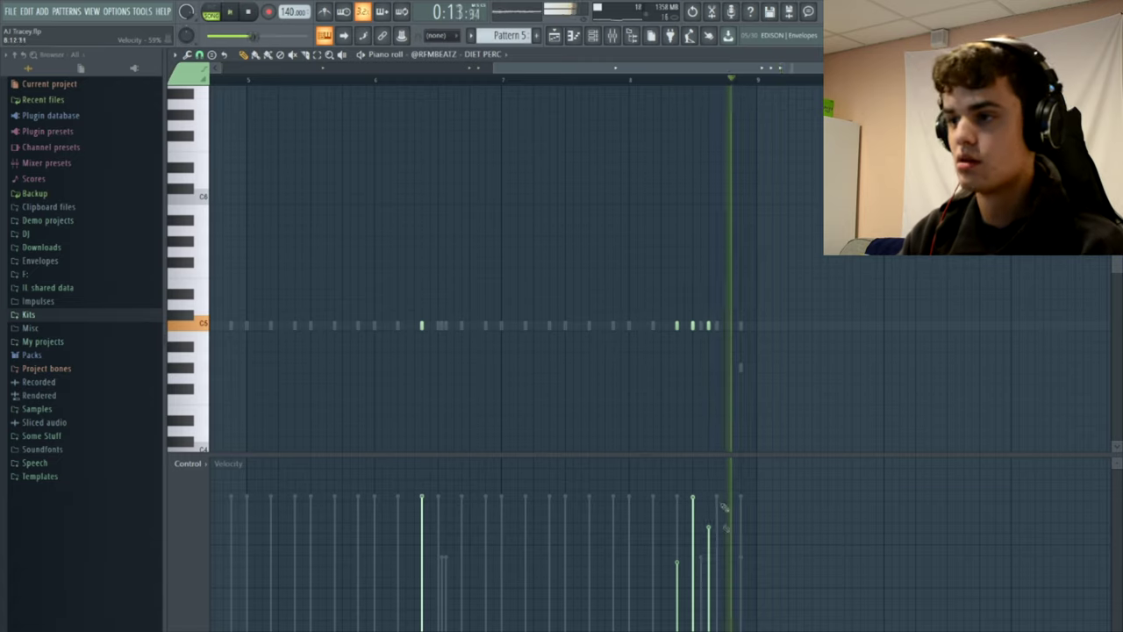
Add a quieter DIET PERC hit on step 15 of bar 8 and return to the playlist.
{"action": "left_click", "coordinate": [740, 526]}
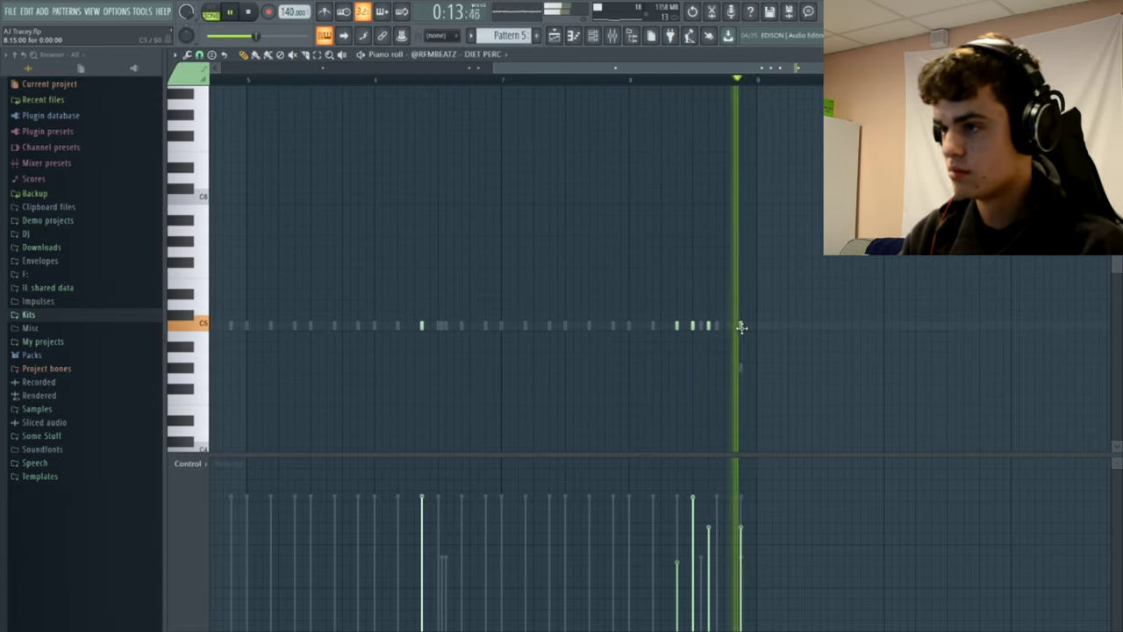
{"action": "left_click", "coordinate": [556, 37]}
{"action": "key", "text": "space"}
Place an ENDER PERC hit on step 13 of bar 8 in Pattern 5, audition it and close the channel rack.
{"action": "left_click", "coordinate": [593, 36]}
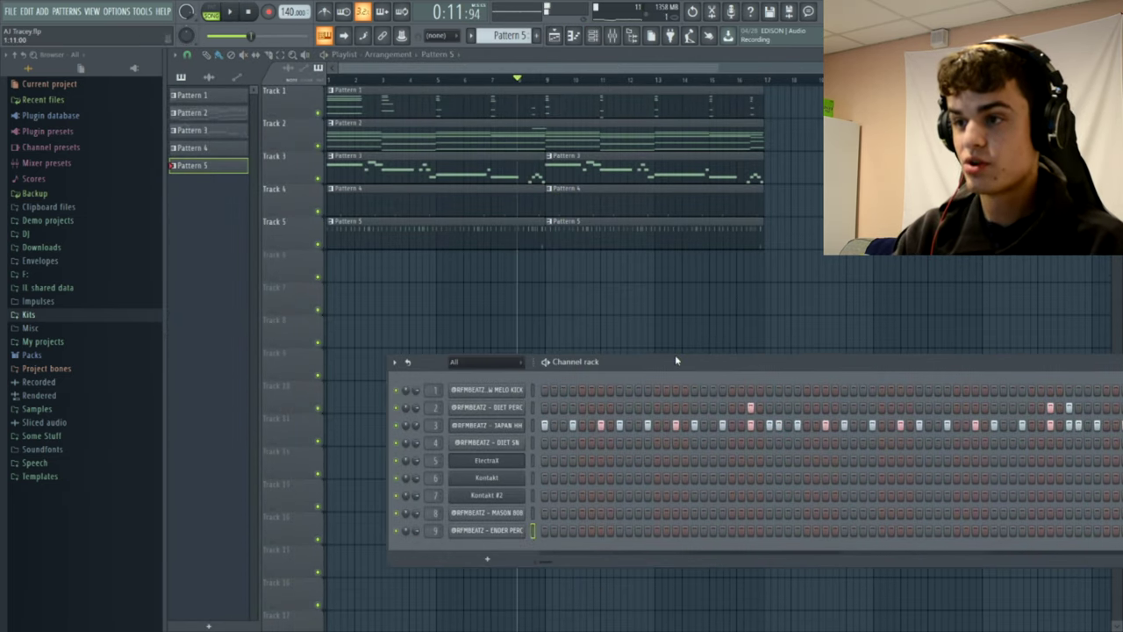
{"action": "left_click_drag", "start_coordinate": [676, 360], "coordinate": [305, 318]}
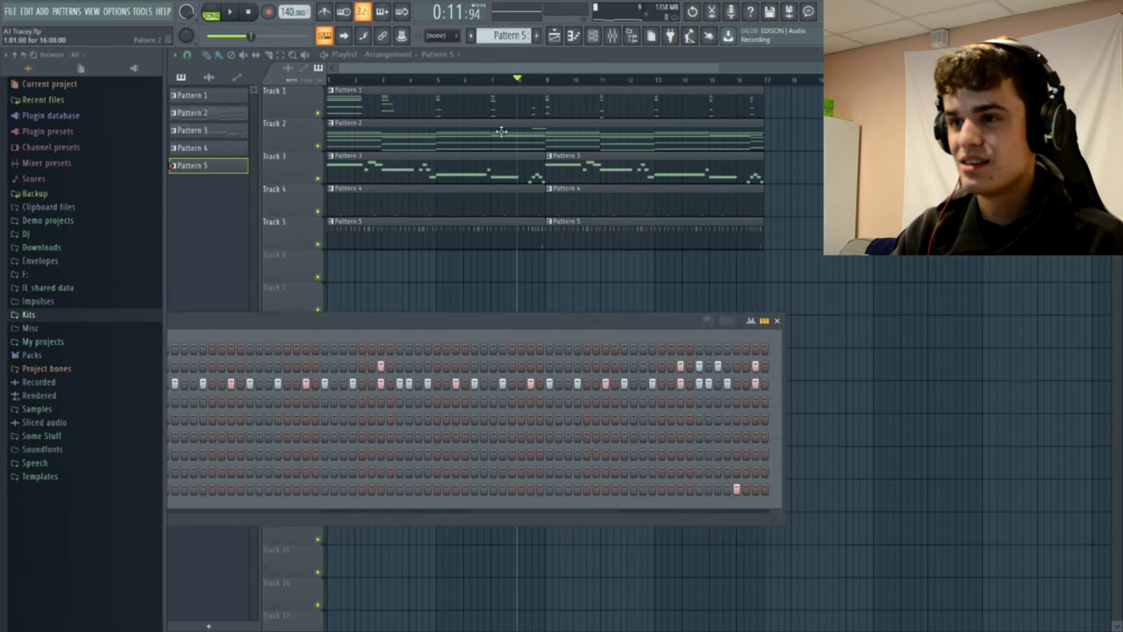
{"action": "key", "text": "space"}
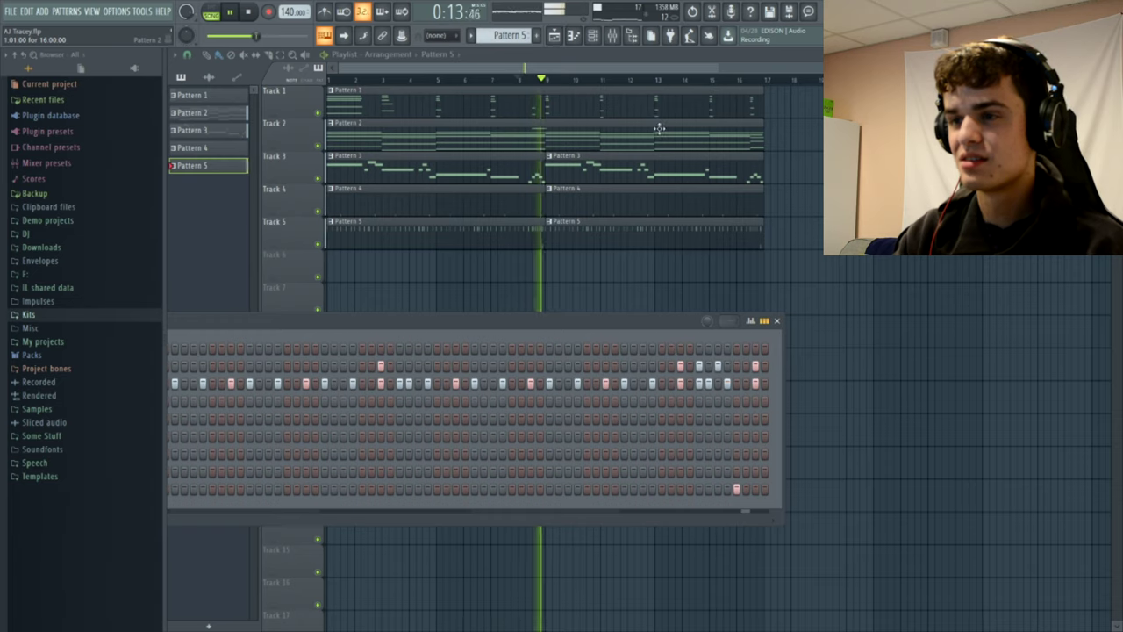
{"action": "left_click_drag", "start_coordinate": [553, 328], "coordinate": [931, 335]}
{"action": "key", "text": "space"}
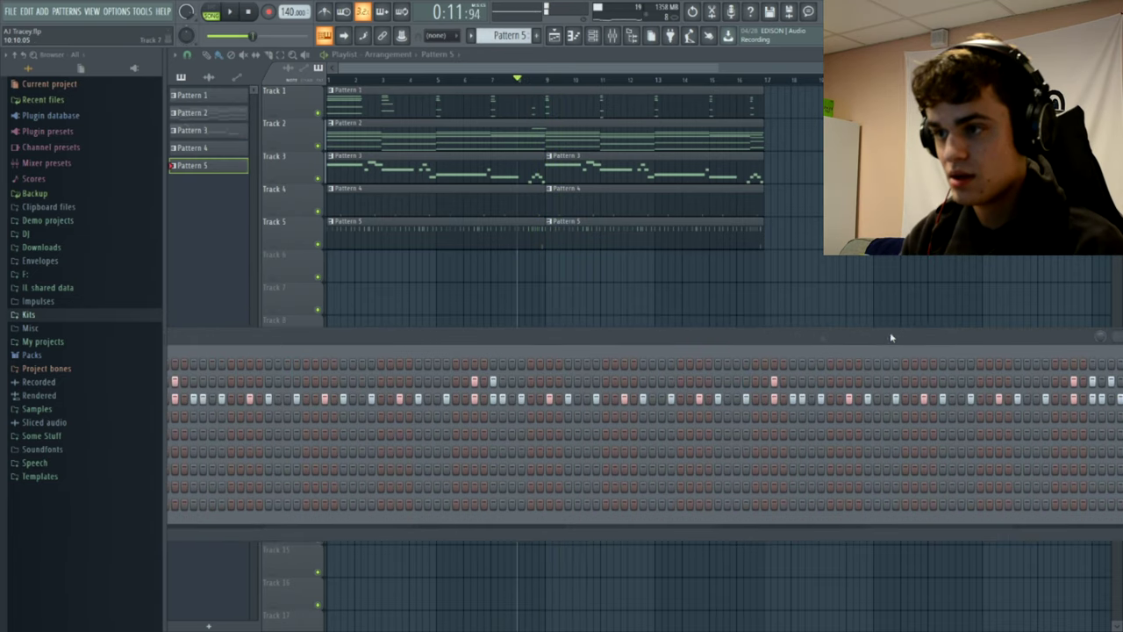
{"action": "left_click_drag", "start_coordinate": [519, 339], "coordinate": [1107, 341]}
{"action": "key", "text": "F6"}
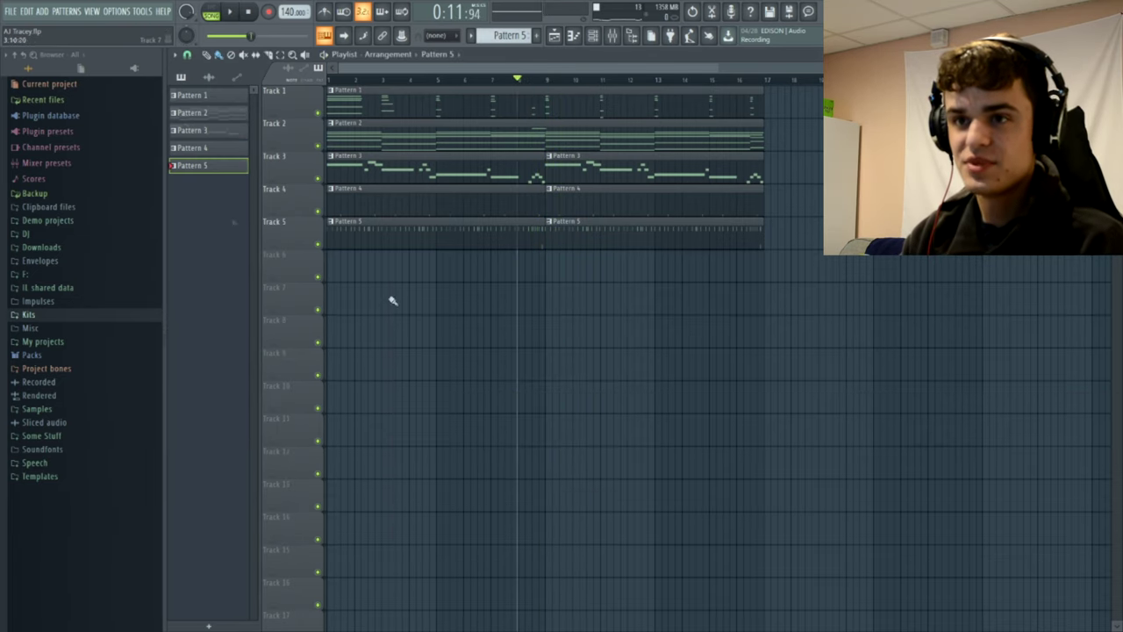
Split Pattern 5 by channel and delete the two DIET PERC clips from Track 5.
{"action": "right_click", "coordinate": [197, 165]}
{"action": "left_click", "coordinate": [245, 361]}
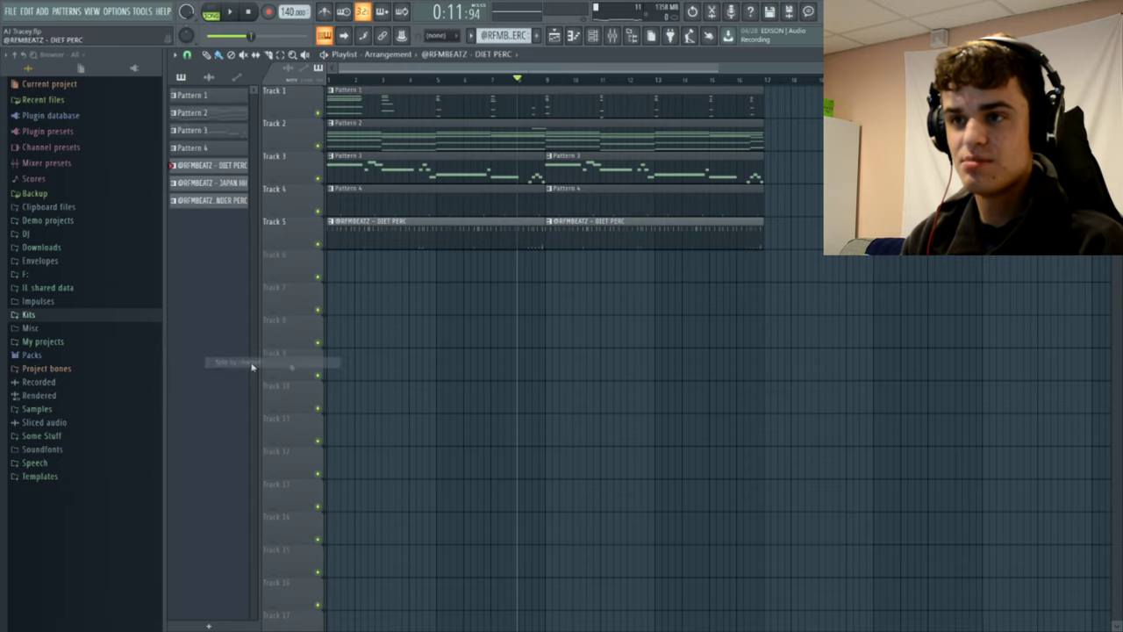
{"action": "left_click", "coordinate": [282, 55]}
{"action": "left_click_drag", "start_coordinate": [381, 270], "coordinate": [559, 230]}
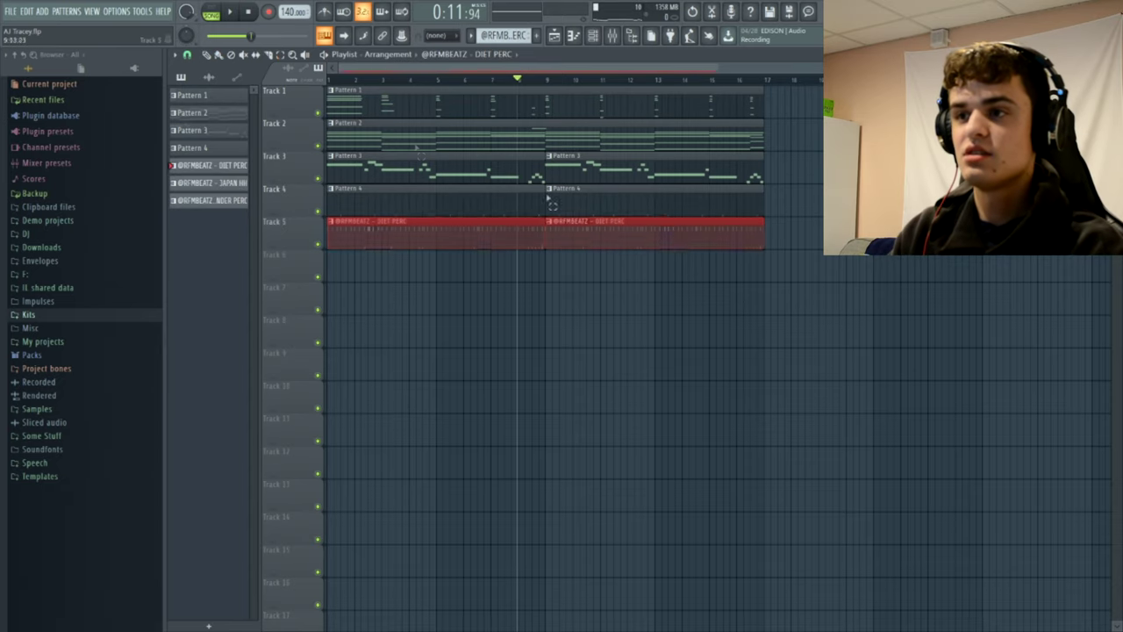
{"action": "key", "text": "Delete"}
Place the DIET PERC, JAPAN HH and ENDER PERC patterns on Tracks 5 to 7 at bar 1 and repeat them at bar 9.
{"action": "left_click", "coordinate": [207, 56]}
{"action": "left_click", "coordinate": [210, 165]}
{"action": "left_click", "coordinate": [211, 200], "text": "shift"}
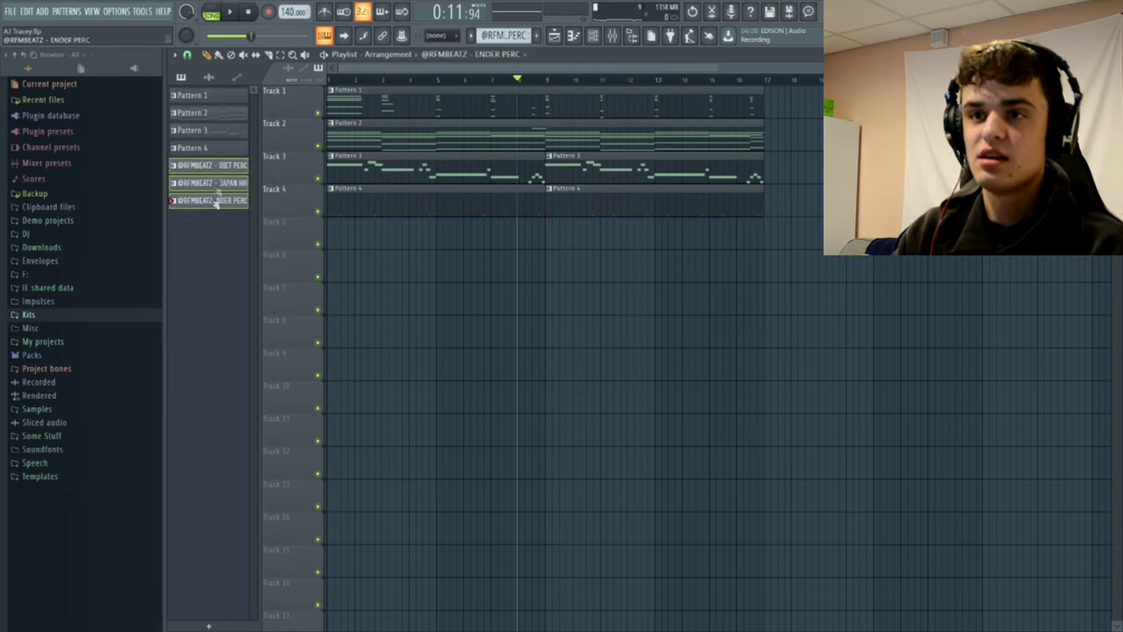
{"action": "left_click_drag", "start_coordinate": [211, 200], "coordinate": [332, 235]}
{"action": "key", "text": "ctrl+b"}
{"action": "left_click", "coordinate": [531, 371]}
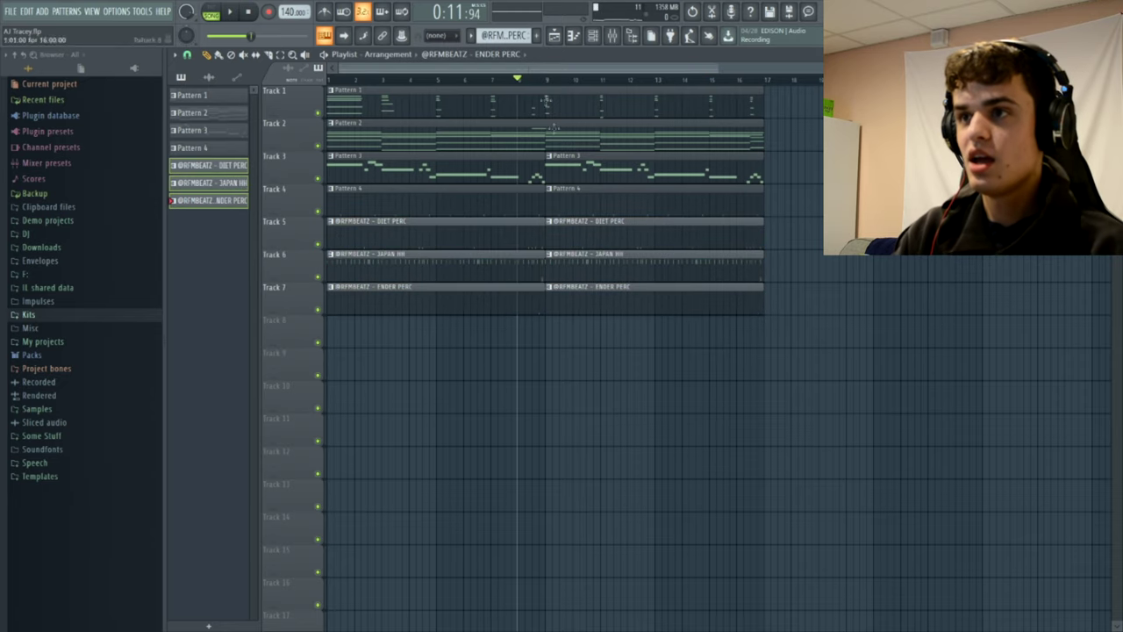
{"action": "left_click", "coordinate": [545, 80]}
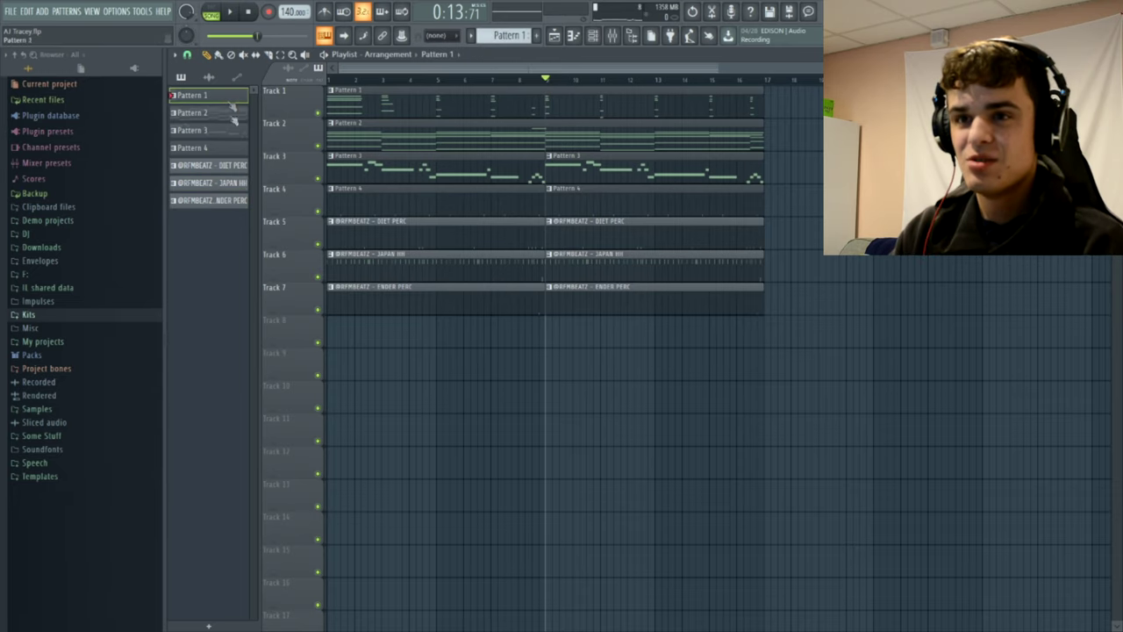
Create Pattern 8 for the MASON 808 and add a C#5 note at the start of bar 1 in the piano roll.
{"action": "right_click", "coordinate": [217, 208]}
{"action": "left_click", "coordinate": [240, 272]}
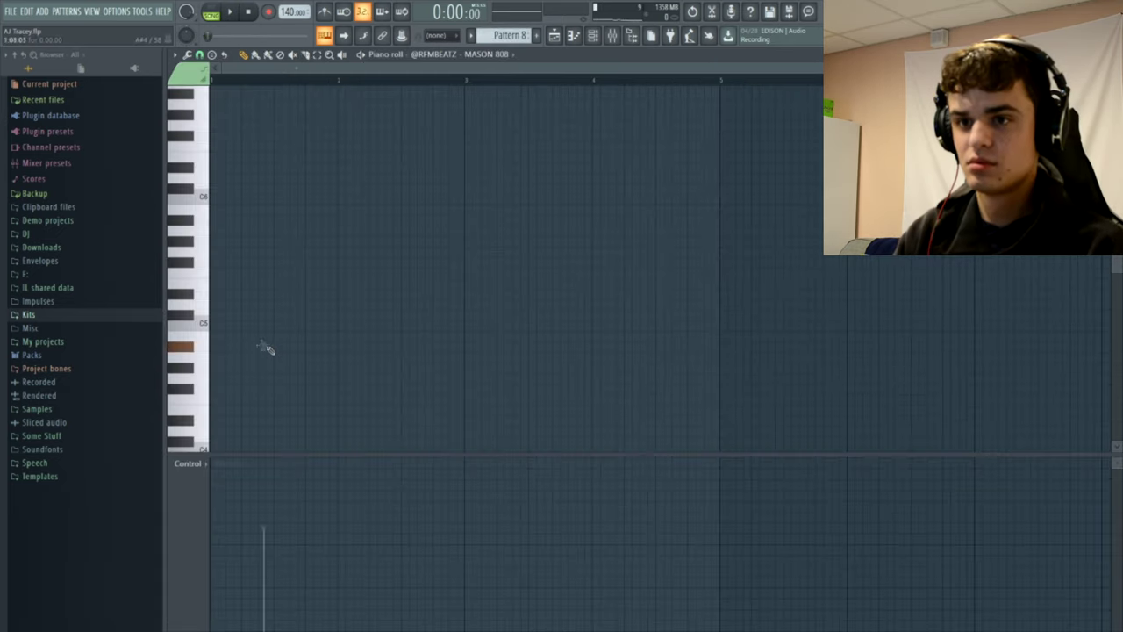
{"action": "left_click", "coordinate": [186, 314]}
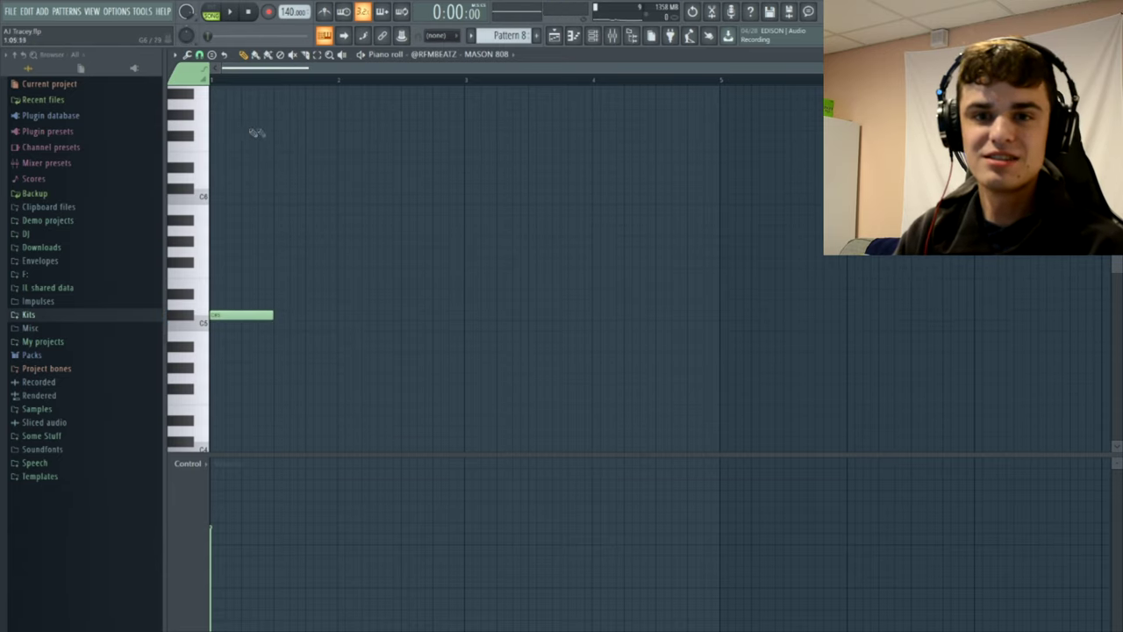
Check the MASON 808 channel's volume envelope and audition the C#5 bass note in bar 1.
{"action": "left_click", "coordinate": [594, 40]}
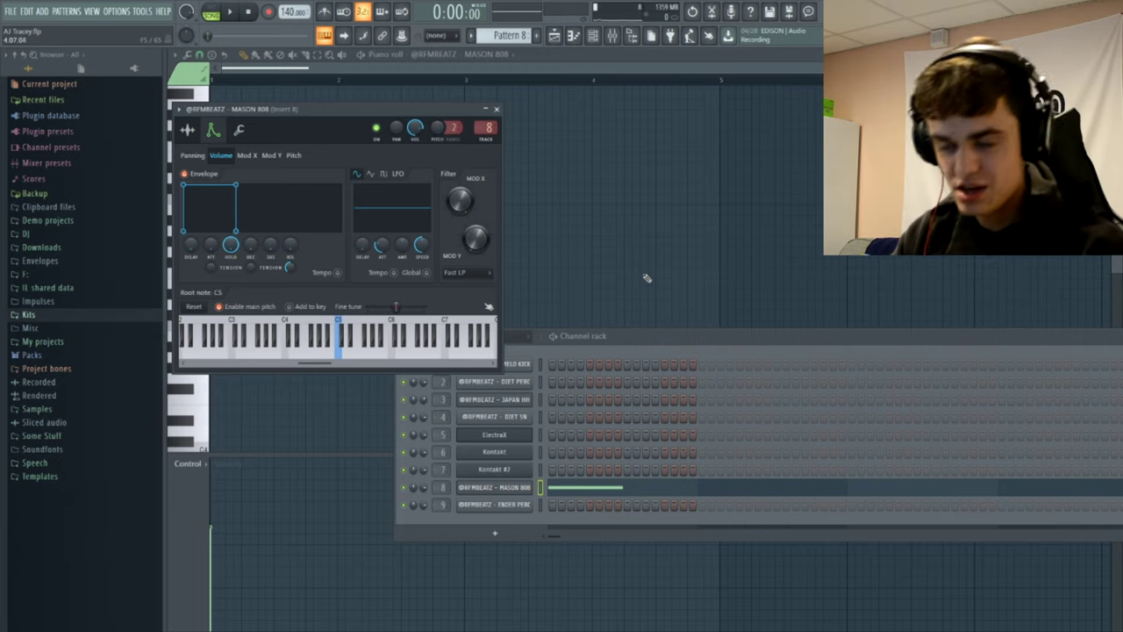
{"action": "key", "text": "space"}
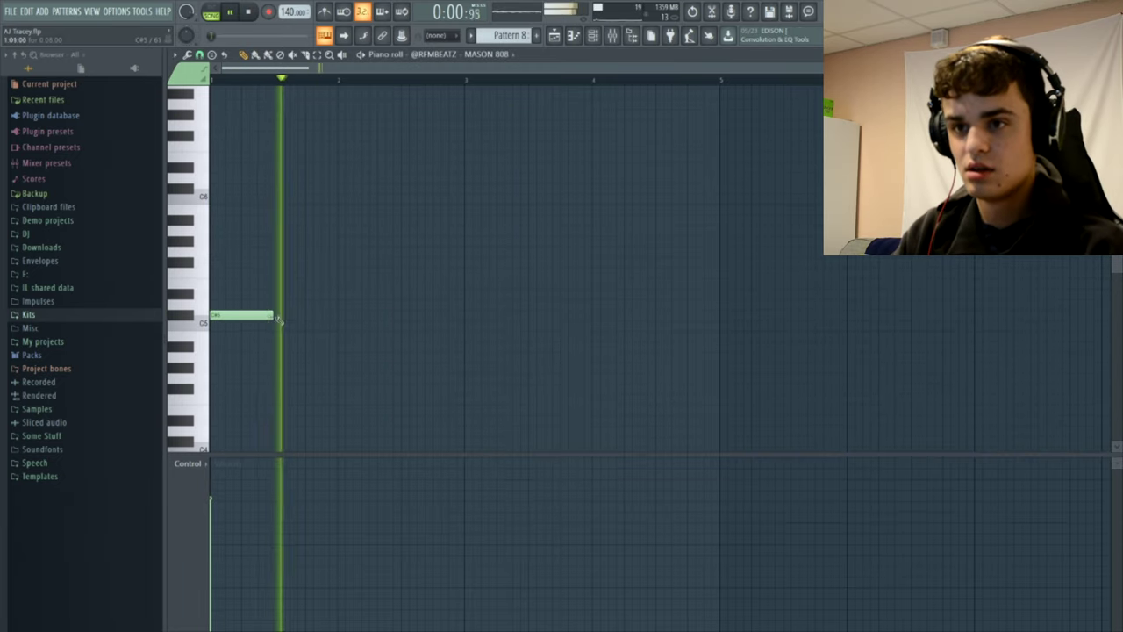
{"action": "key", "text": "space"}
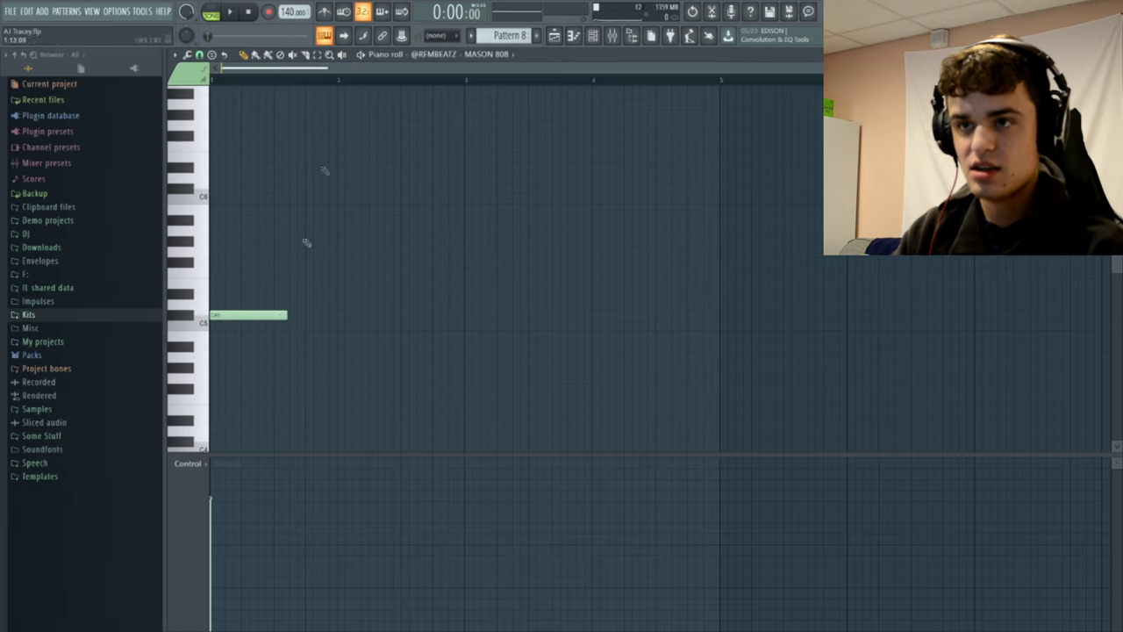
{"action": "left_click_drag", "start_coordinate": [279, 395], "coordinate": [279, 270]}
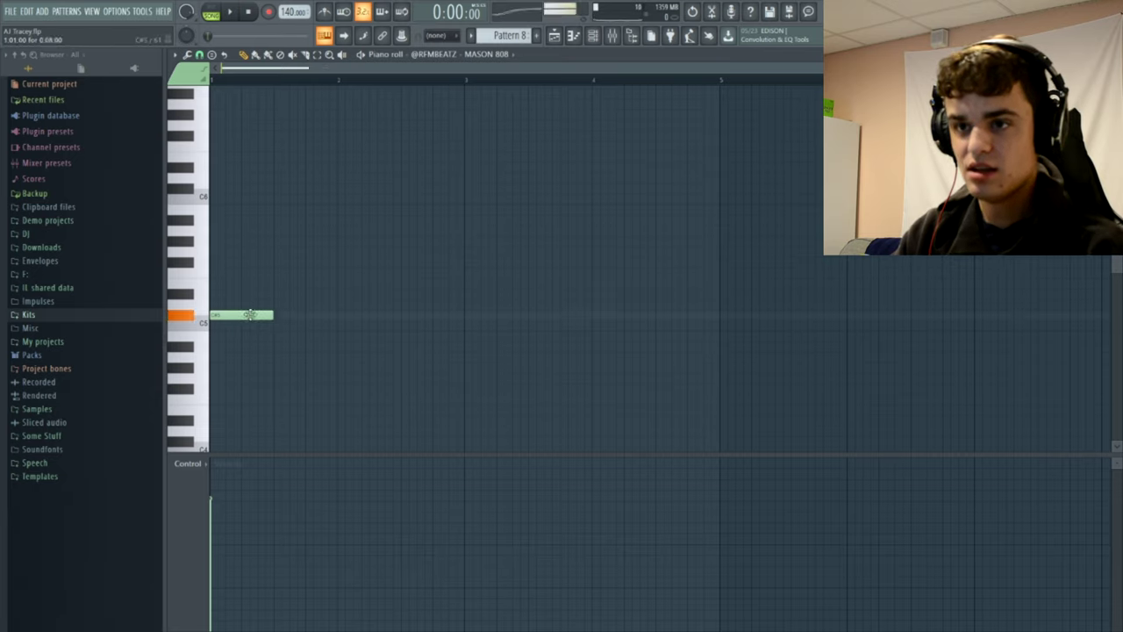
{"action": "key", "text": "space"}
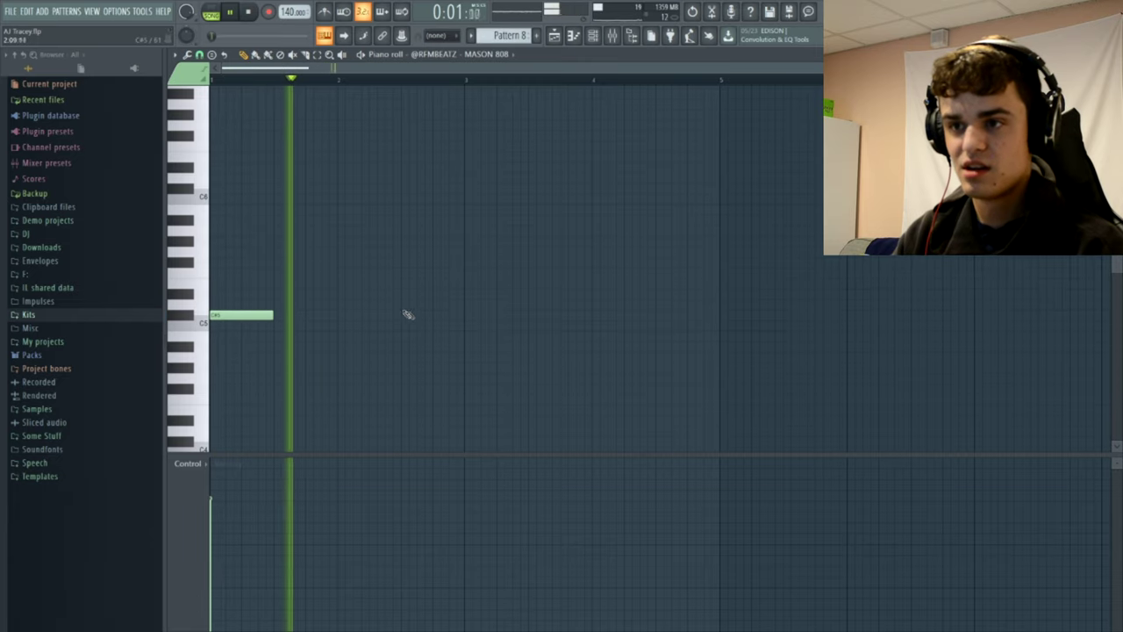
Add C#5 notes on steps 7, 9 and 11 of bar 2 with a C#6 slide on step 9, and F#5 notes in bars 3 and 4.
{"action": "left_click", "coordinate": [403, 313]}
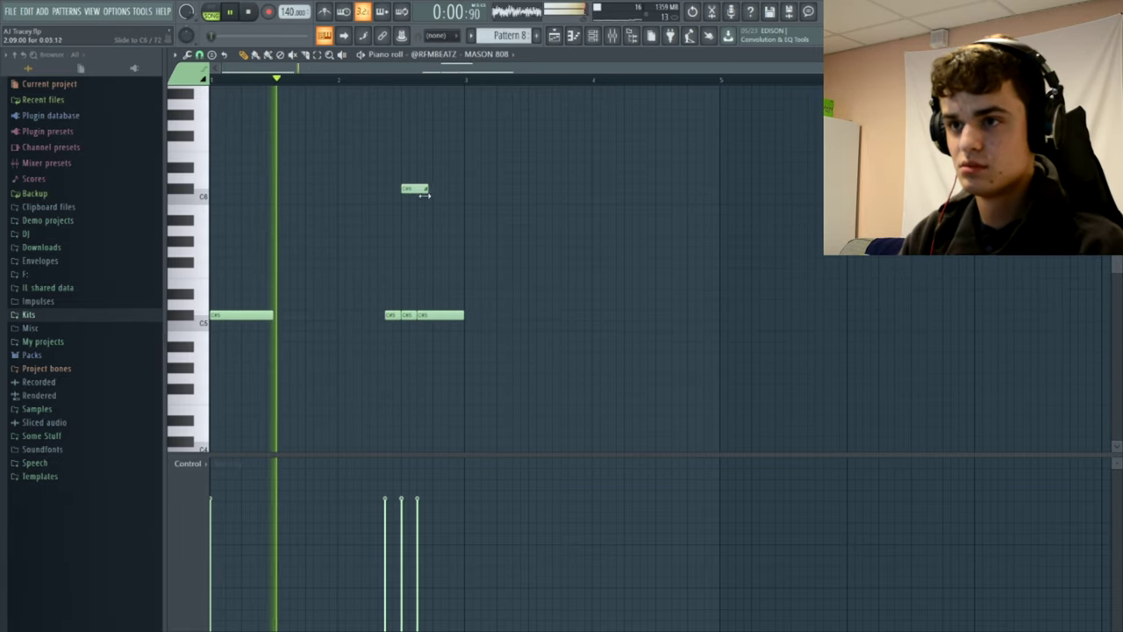
{"action": "left_click_drag", "start_coordinate": [427, 191], "coordinate": [406, 195]}
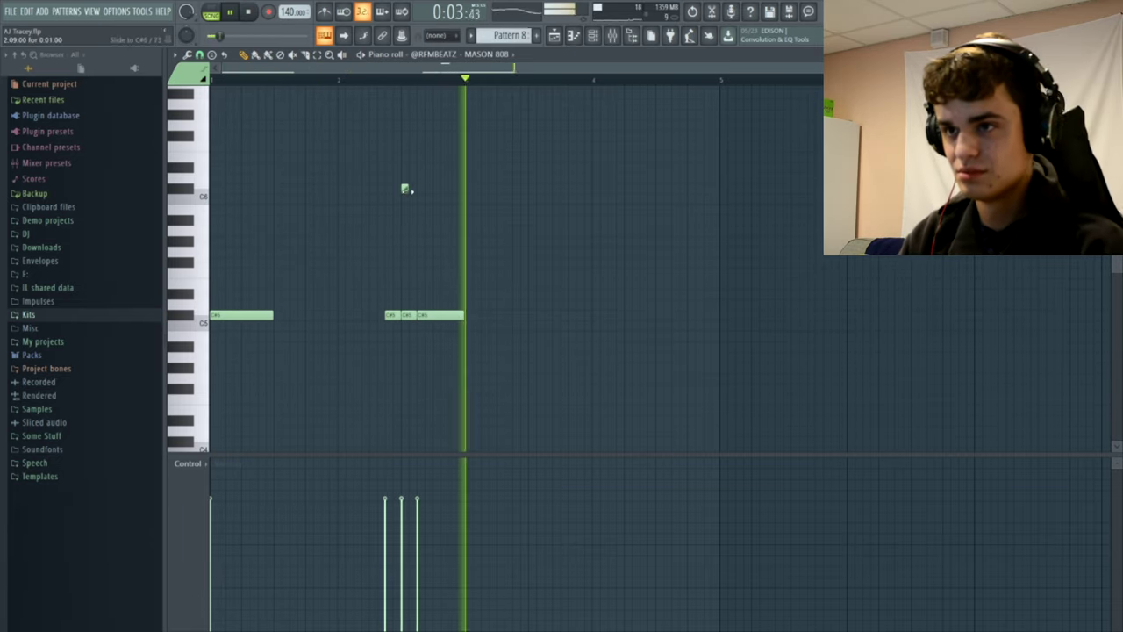
{"action": "left_click_drag", "start_coordinate": [488, 243], "coordinate": [465, 270]}
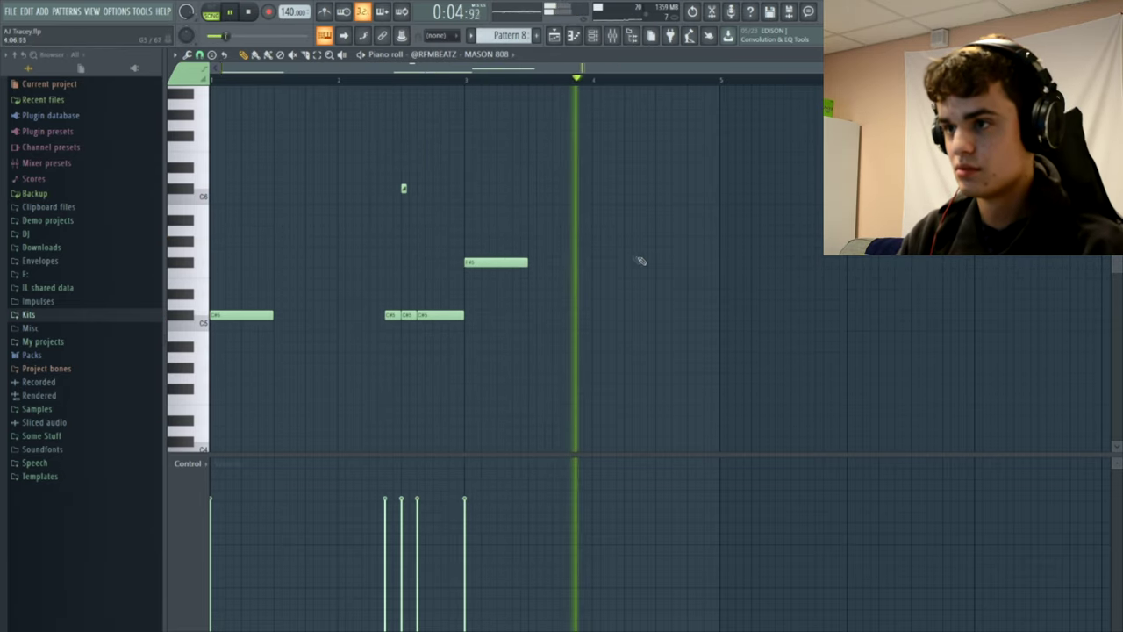
{"action": "left_click_drag", "start_coordinate": [640, 261], "coordinate": [644, 261]}
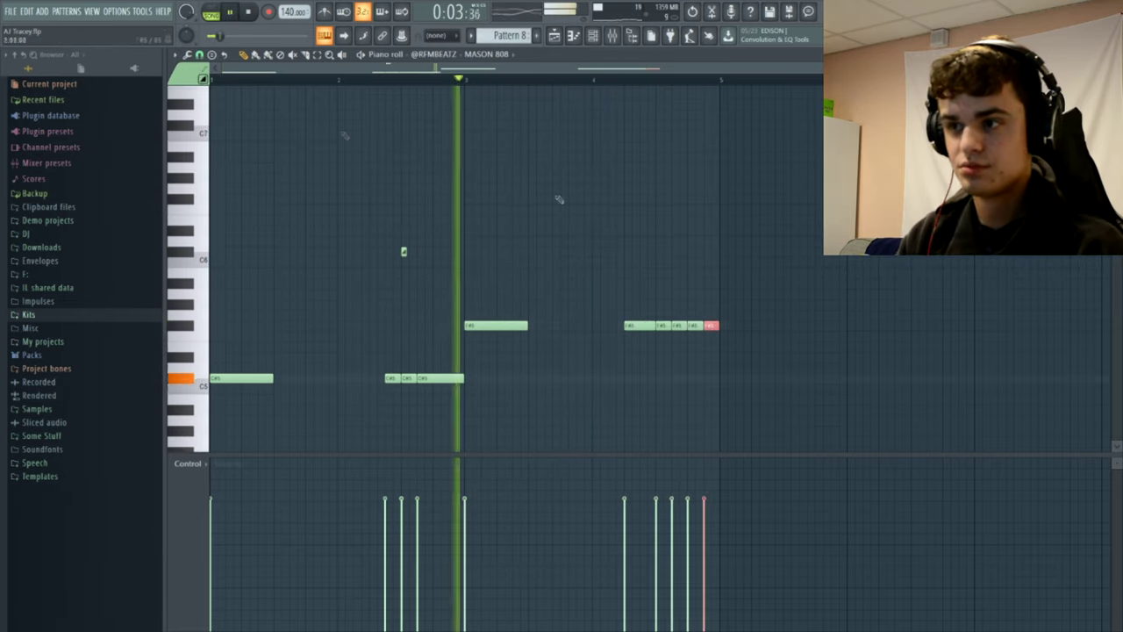
Add short rising slide notes F#6, G#6 and A6 on steps 5, 7 and 9 of bar 4.
{"action": "left_click_drag", "start_coordinate": [665, 241], "coordinate": [633, 198]}
{"action": "key", "text": "space"}
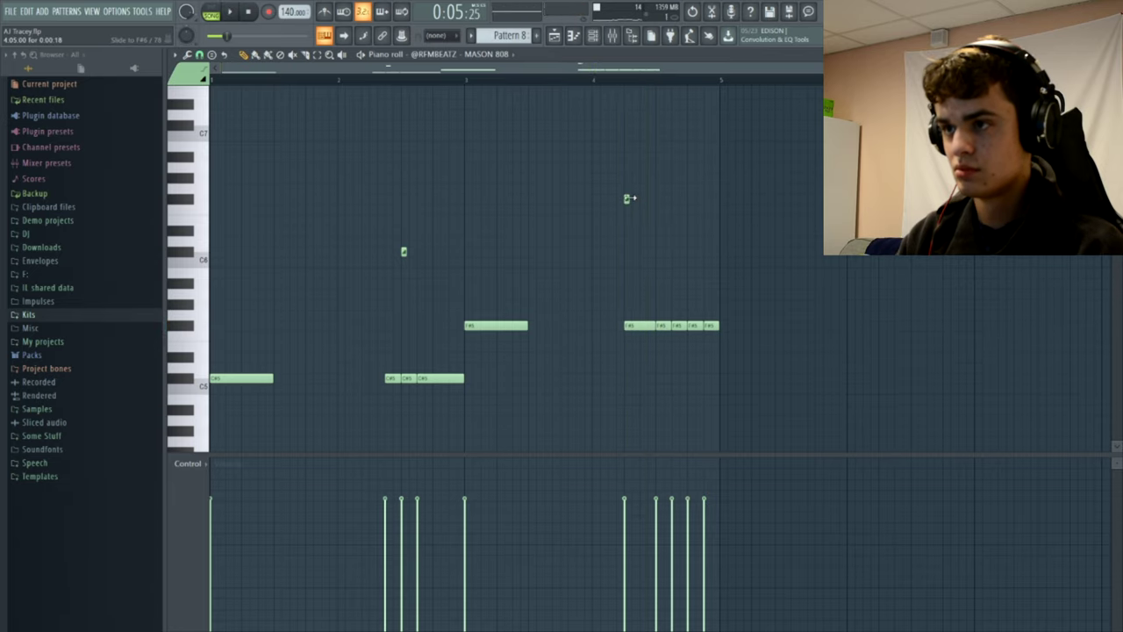
{"action": "left_click", "coordinate": [641, 179]}
{"action": "key", "text": "space"}
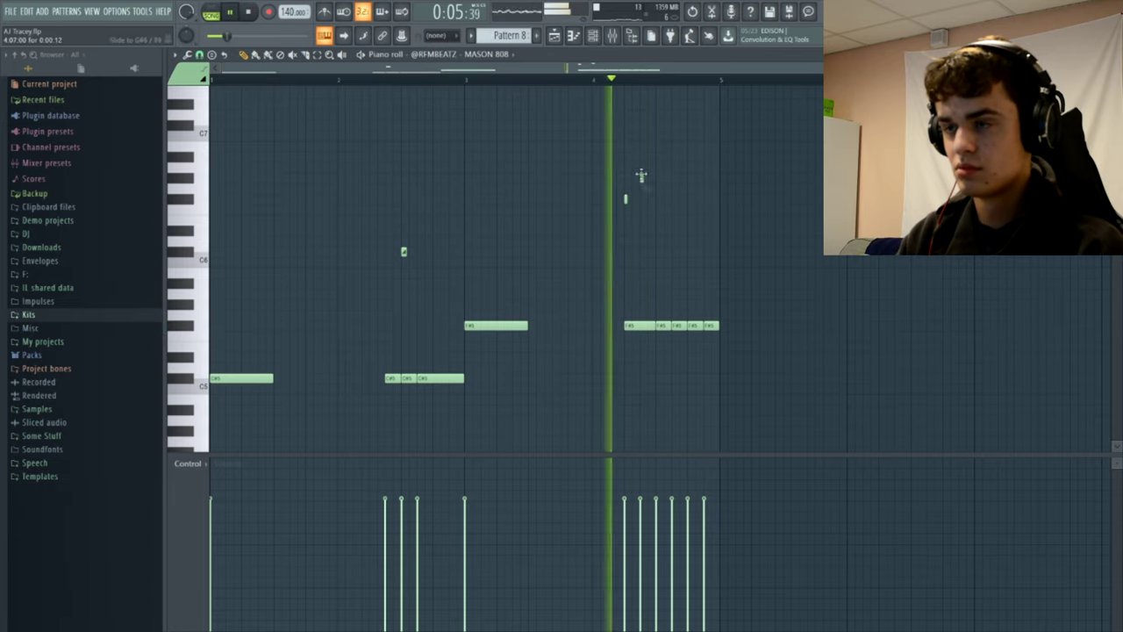
{"action": "key", "text": "space"}
{"action": "scroll", "coordinate": [647, 130], "scroll_direction": "right", "scroll_amount": 1}
{"action": "left_click", "coordinate": [593, 167]}
{"action": "key", "text": "space"}
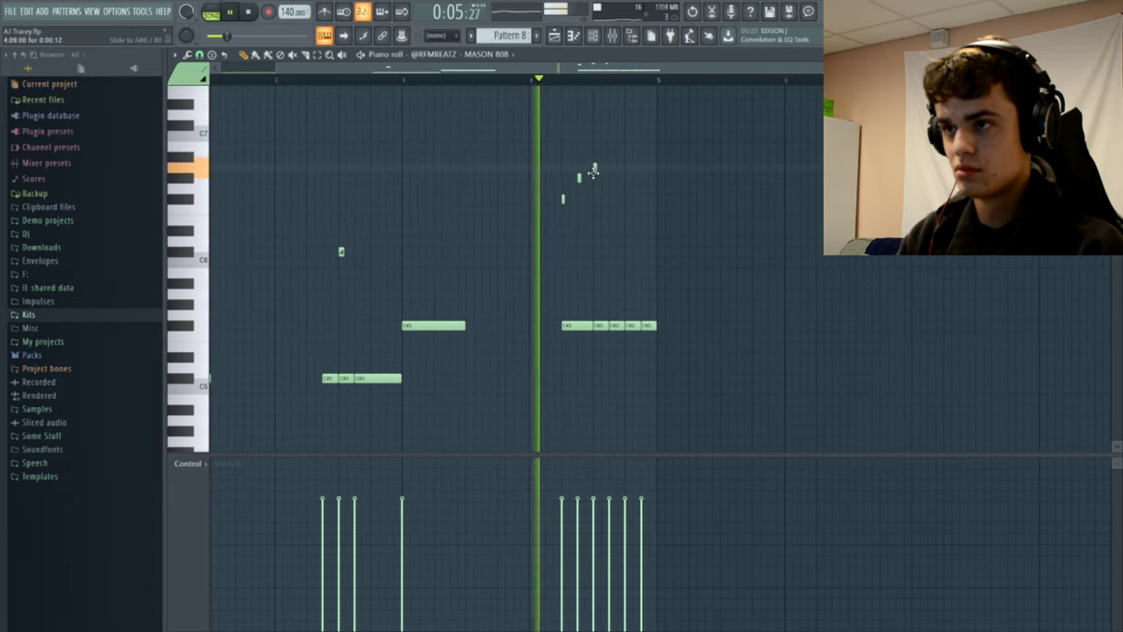
Add short falling slide notes G#6, F#6 and E6 on steps 11, 13 and 15 of bar 4 and audition them.
{"action": "left_click", "coordinate": [609, 177]}
{"action": "key", "text": "space"}
{"action": "left_click", "coordinate": [610, 178]}
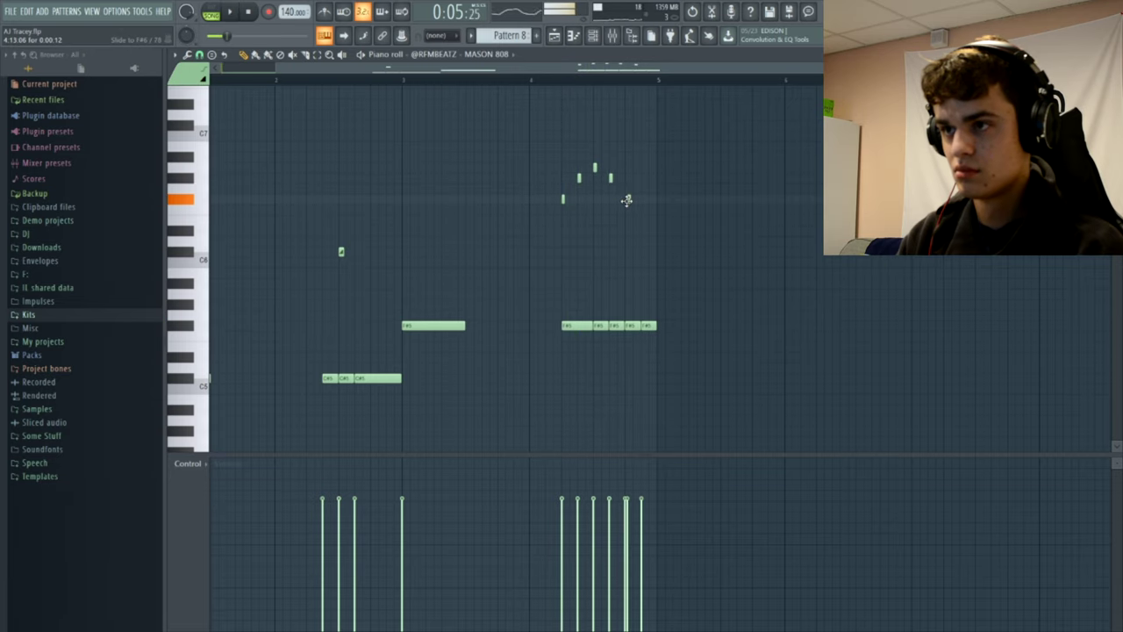
{"action": "left_click_drag", "start_coordinate": [643, 239], "coordinate": [641, 220]}
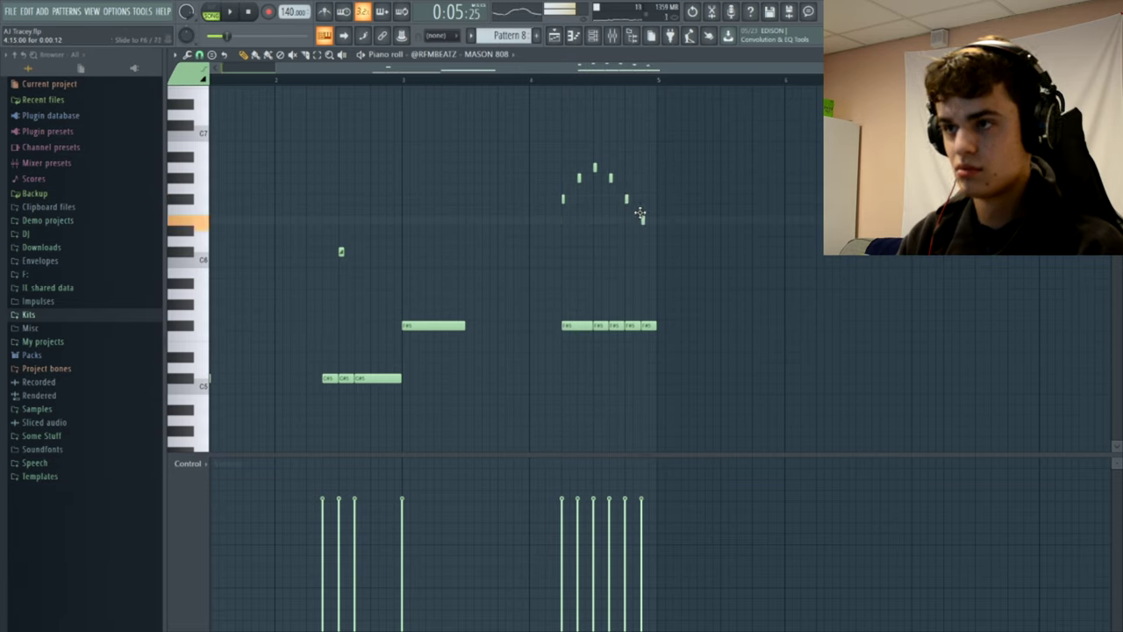
{"action": "key", "text": "space"}
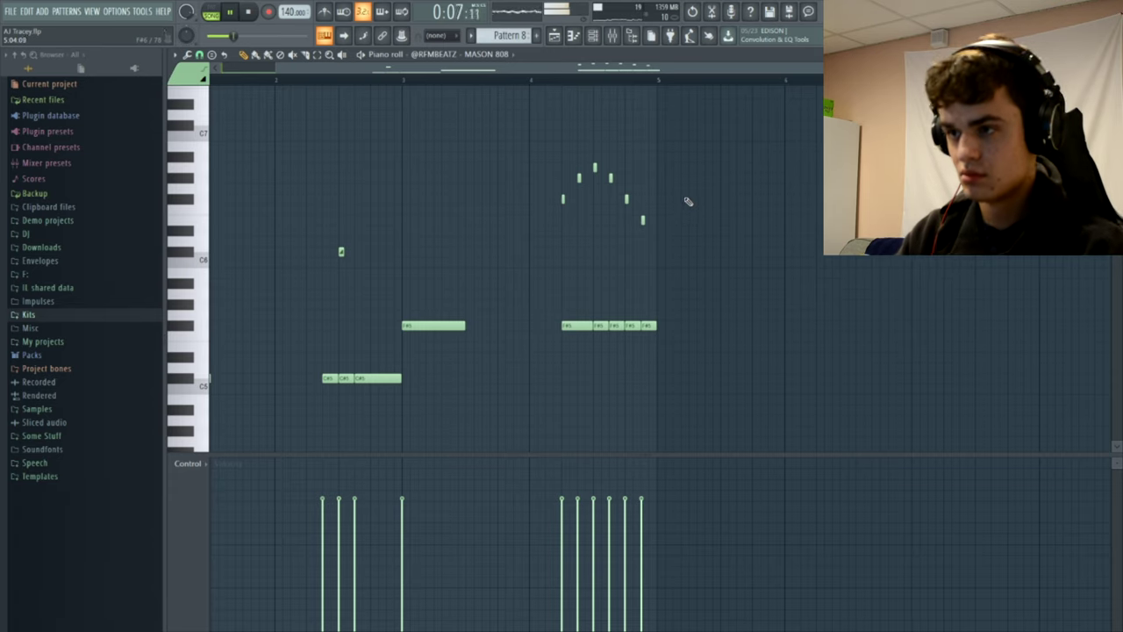
{"action": "key", "text": "space"}
Add an eight-step G#5 note at the start of bar 5 and G#5 notes on steps 7 and 9 of bar 6.
{"action": "key", "text": "space"}
{"action": "left_click_drag", "start_coordinate": [592, 72], "coordinate": [709, 77]}
{"action": "left_click", "coordinate": [291, 327]}
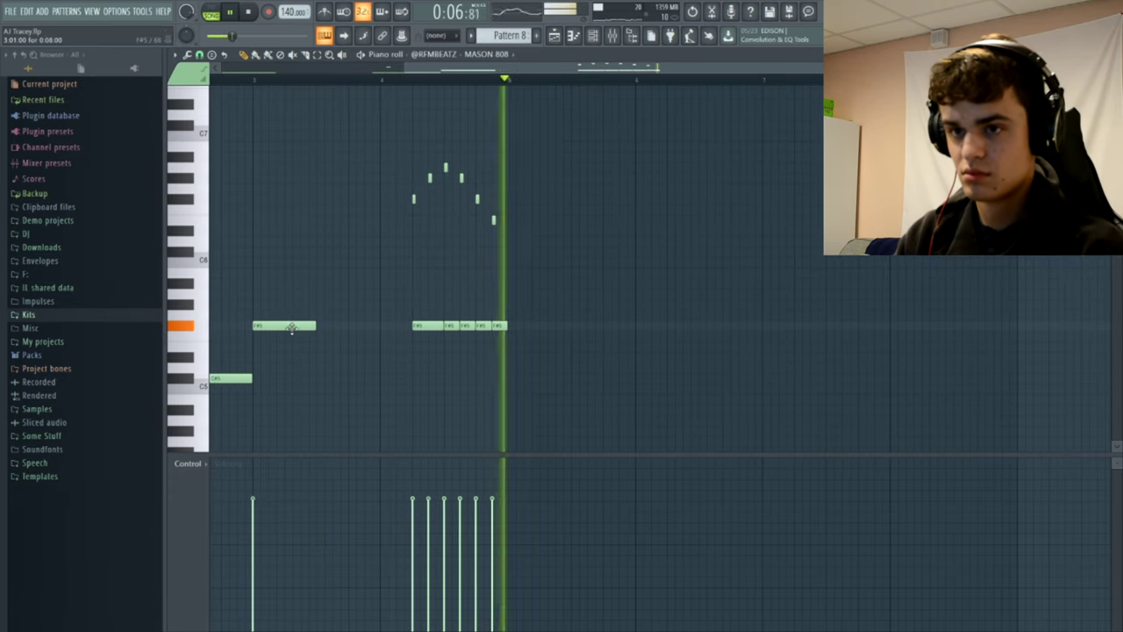
{"action": "key", "text": "space"}
{"action": "left_click_drag", "start_coordinate": [513, 304], "coordinate": [506, 307]}
{"action": "key", "text": "space"}
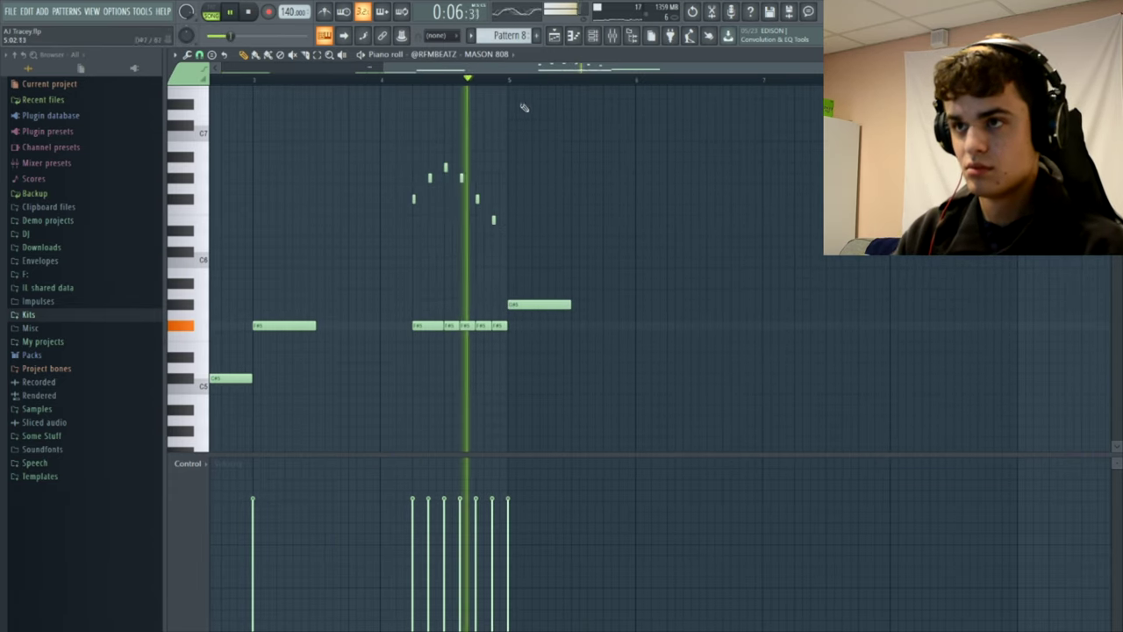
{"action": "scroll", "coordinate": [642, 94], "scroll_direction": "right", "scroll_amount": 5}
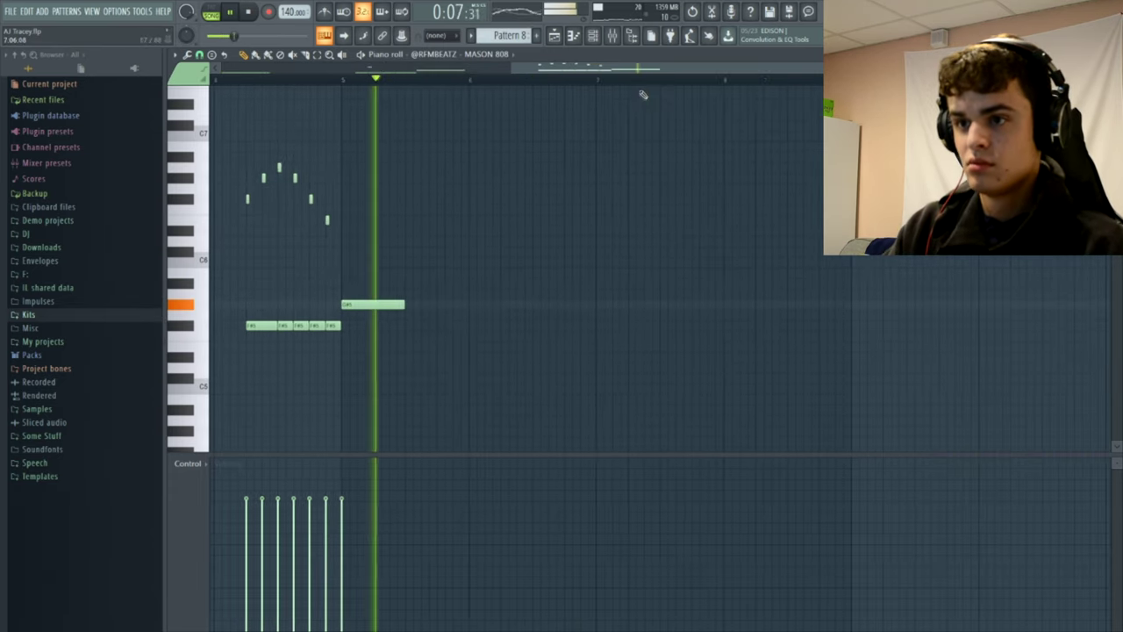
{"action": "left_click", "coordinate": [534, 305]}
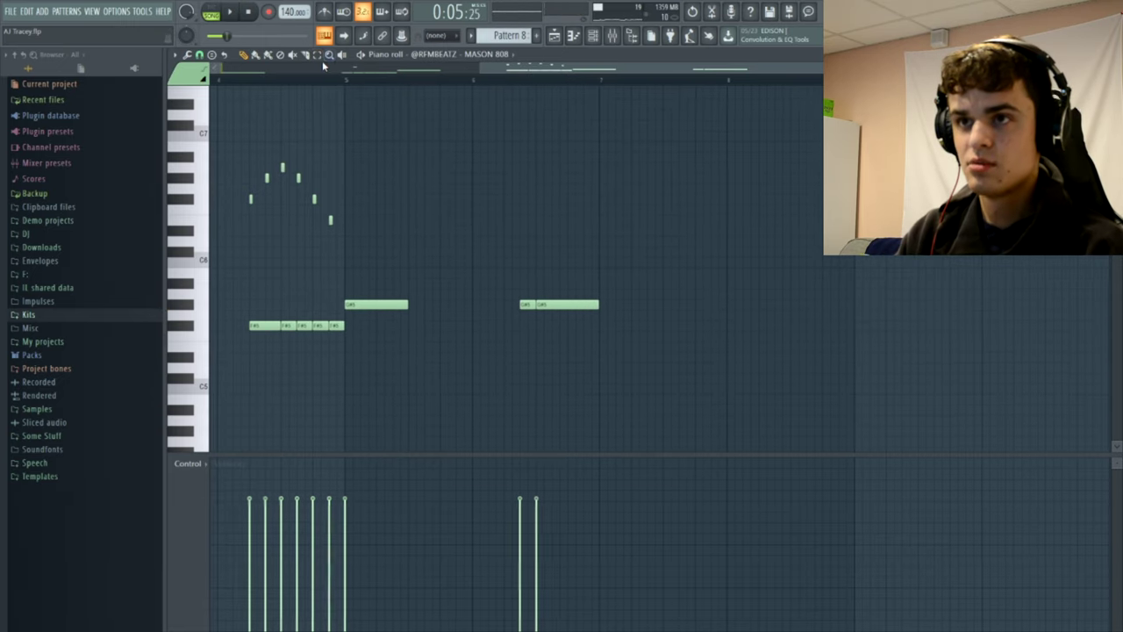
Try shortening the six slide notes in bar 4, audition the change and restore their previous lengths.
{"action": "left_click", "coordinate": [319, 56]}
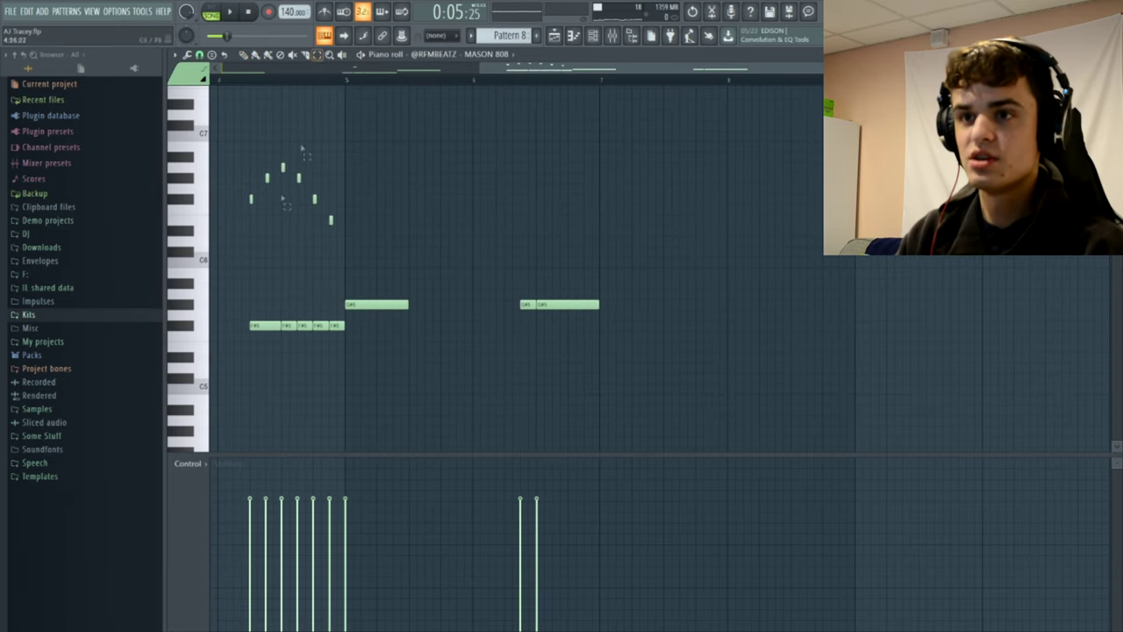
{"action": "left_click_drag", "start_coordinate": [237, 267], "coordinate": [408, 134]}
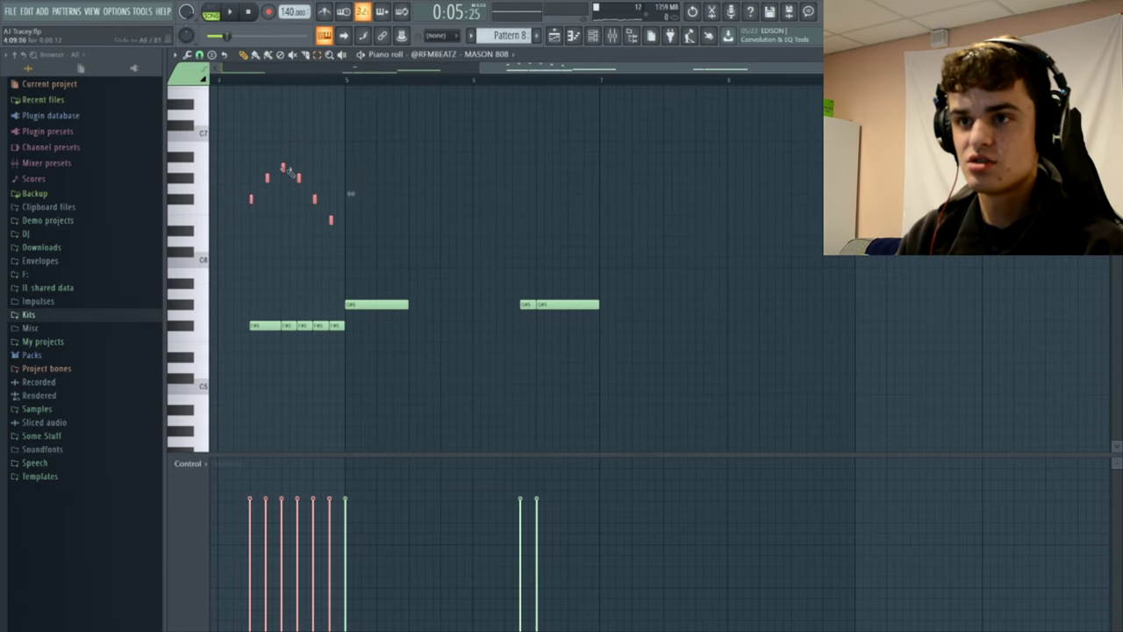
{"action": "key", "text": "ctrl+d"}
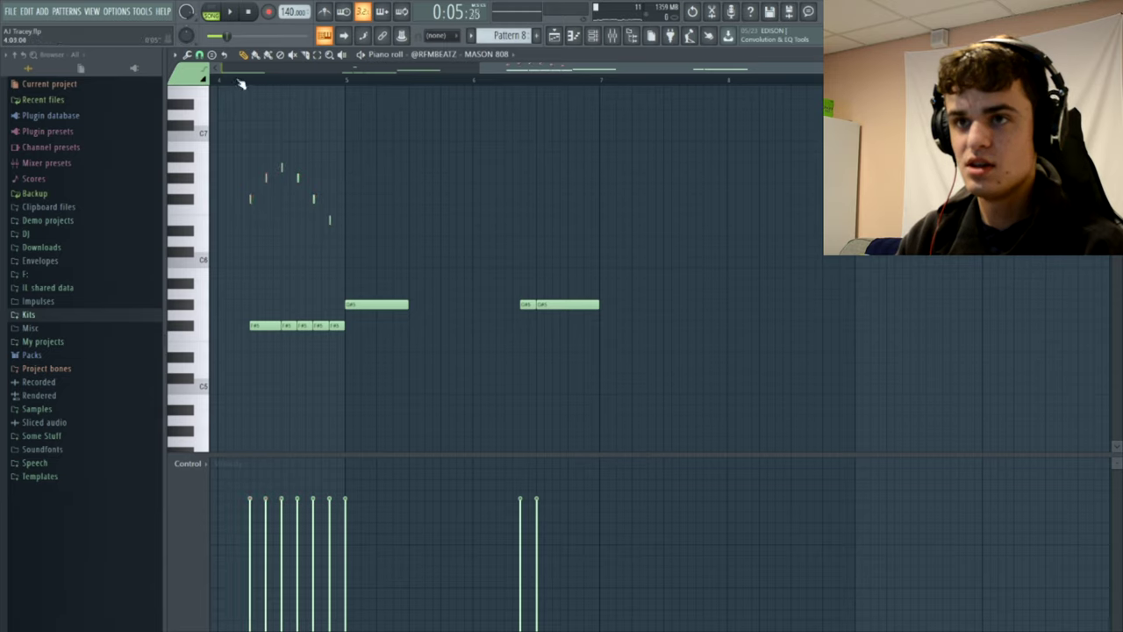
{"action": "key", "text": "space"}
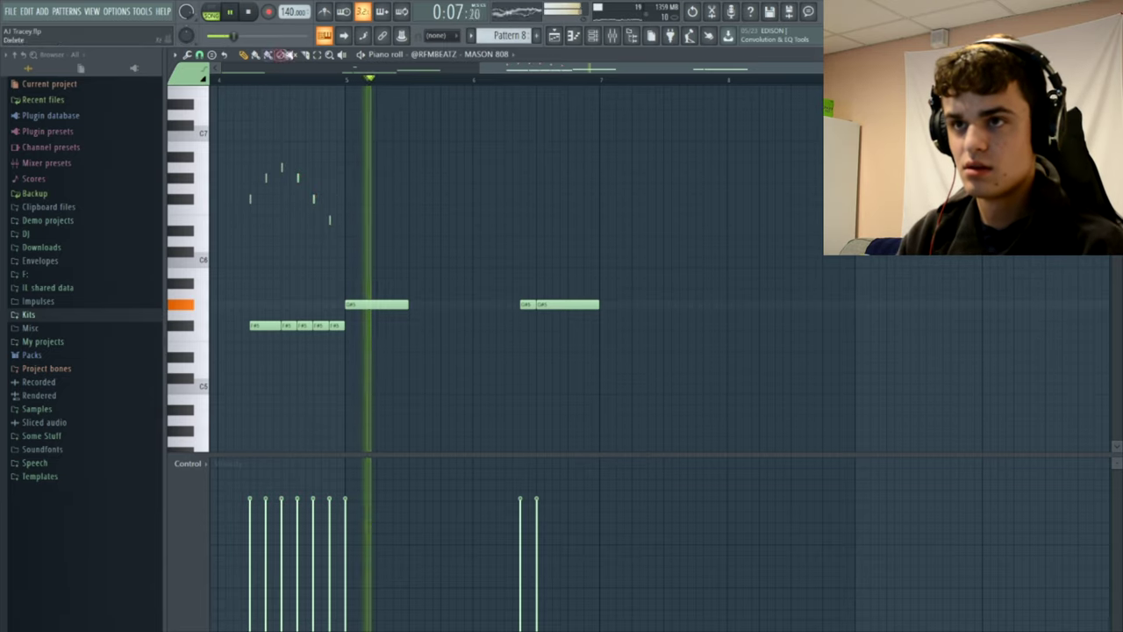
{"action": "key", "text": "space"}
{"action": "left_click_drag", "start_coordinate": [240, 254], "coordinate": [367, 130]}
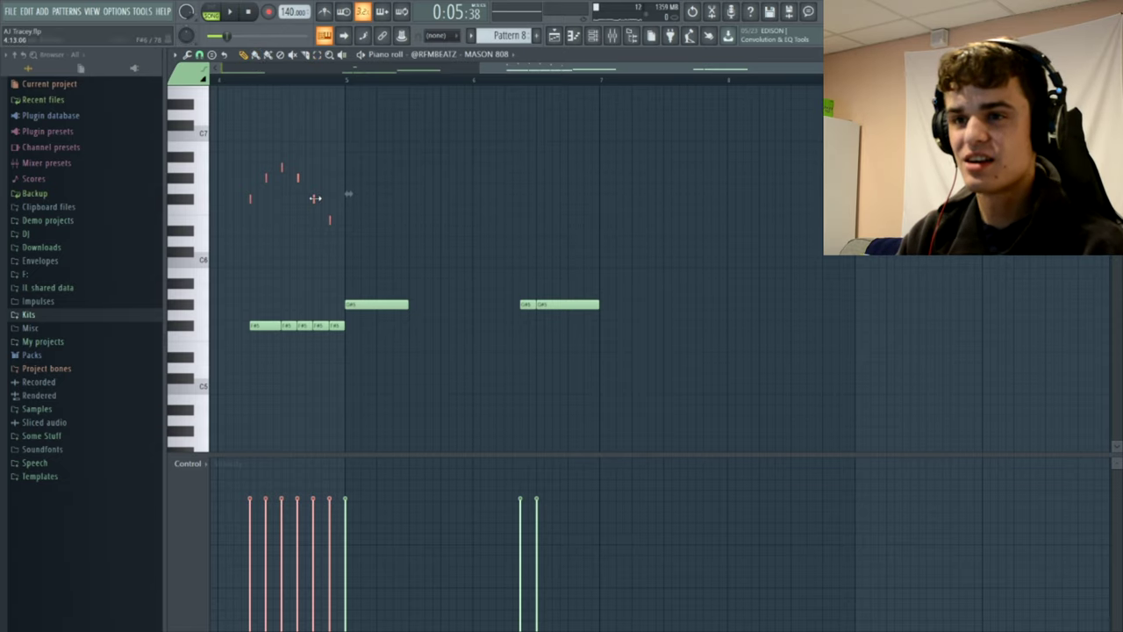
{"action": "left_click", "coordinate": [383, 204]}
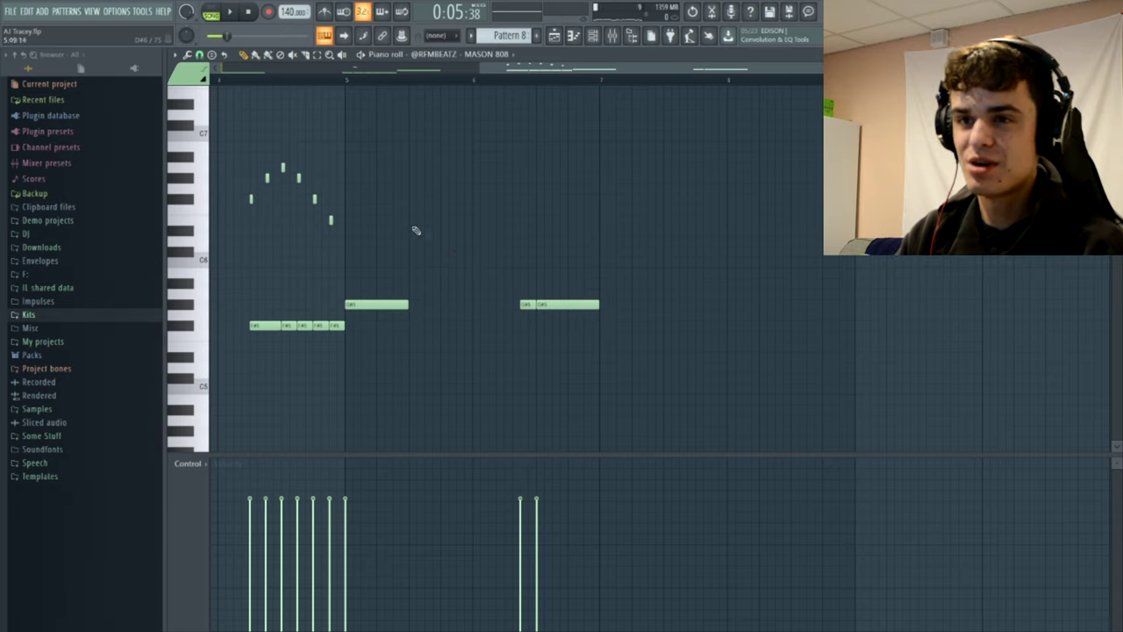
Add a short G#6 slide note on step 7 of bar 6 and play from just before it.
{"action": "key", "text": "space"}
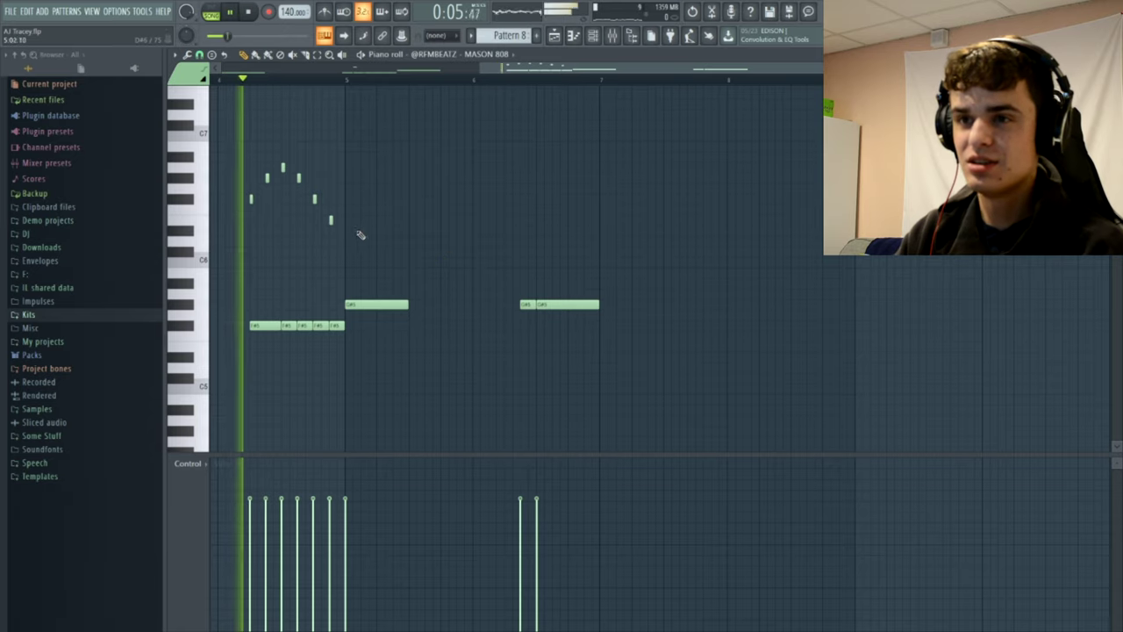
{"action": "left_click", "coordinate": [522, 179]}
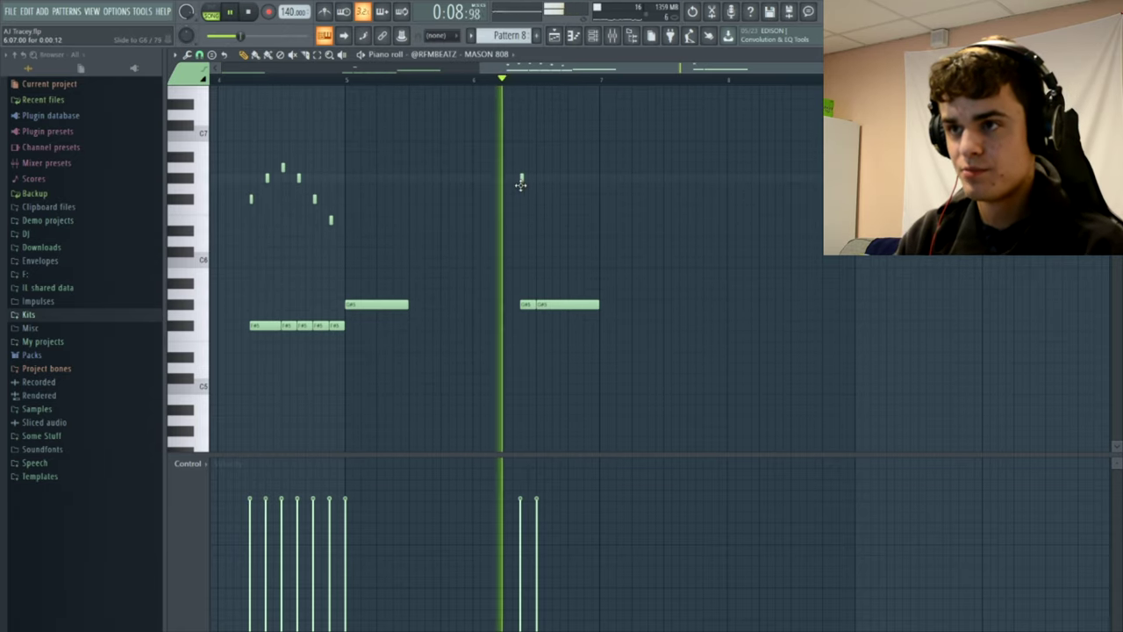
{"action": "left_click", "coordinate": [511, 80]}
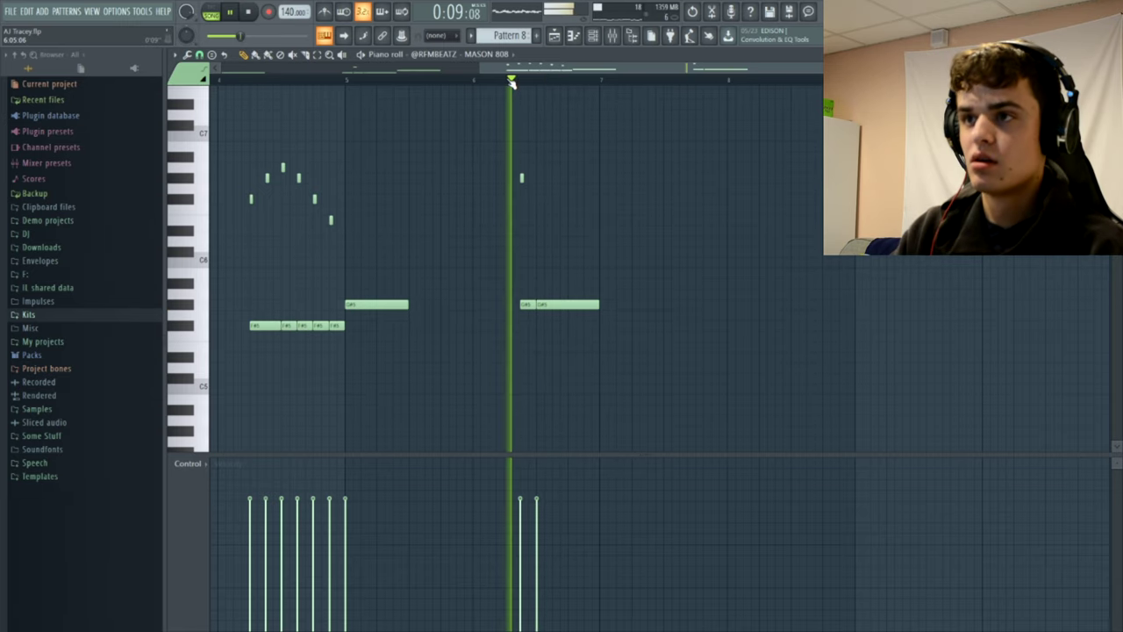
Add a short C#6 slide note on step 13 of bar 6, stop playback and select the notes in bars 5 and 6.
{"action": "left_click_drag", "start_coordinate": [575, 253], "coordinate": [570, 254]}
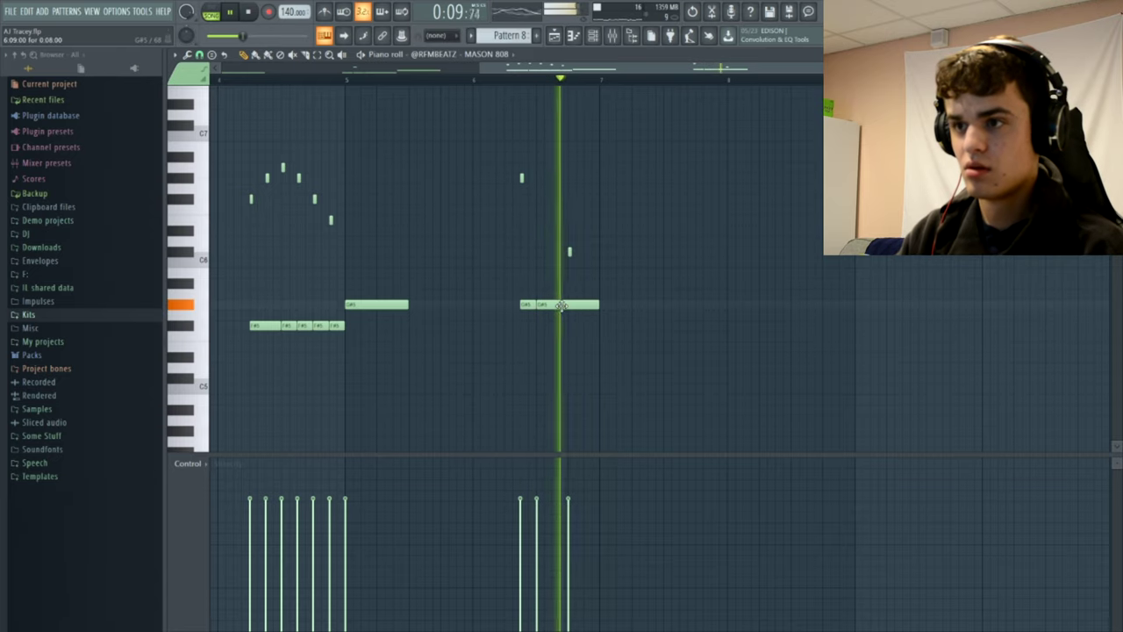
{"action": "key", "text": "space"}
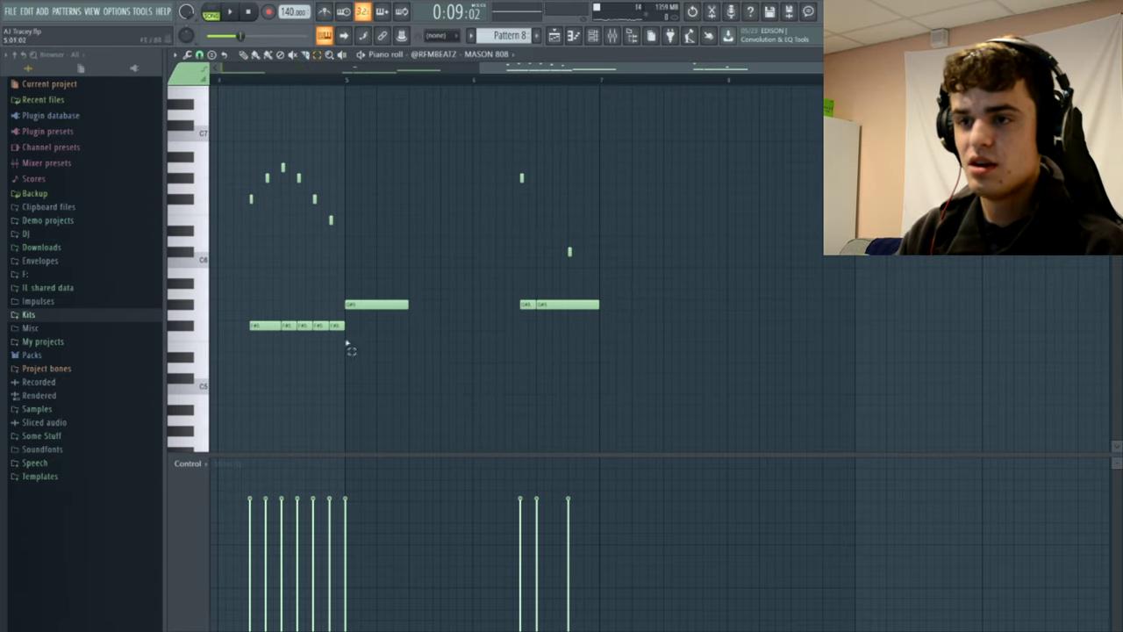
{"action": "left_click_drag", "start_coordinate": [346, 345], "coordinate": [654, 143]}
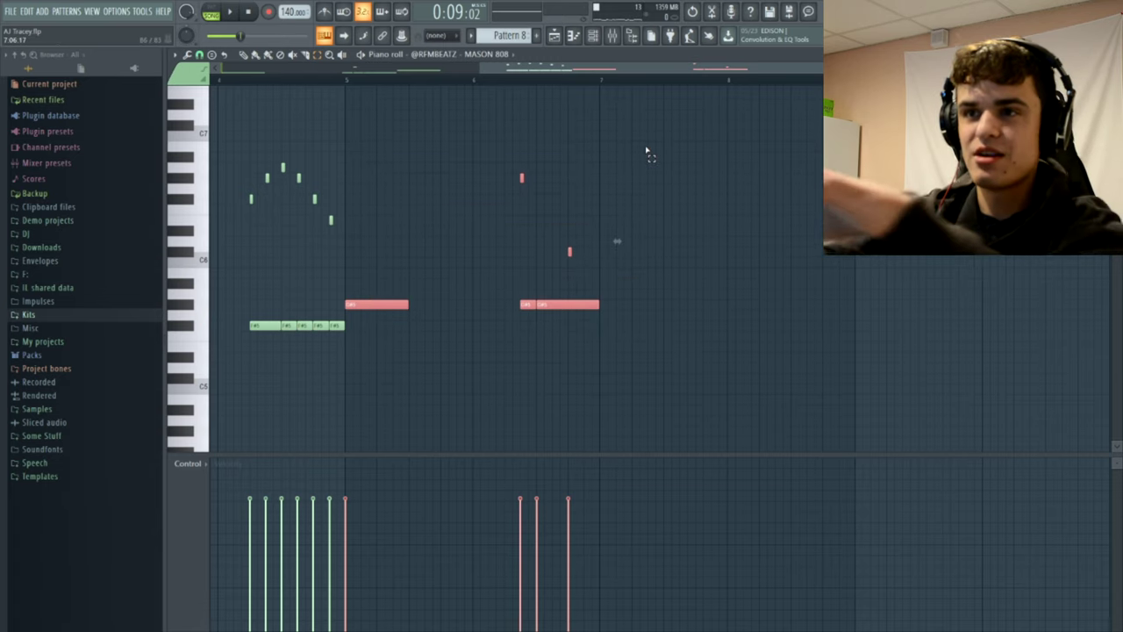
Open the chord notes of Pattern 1 and examine the low root notes from bar 1 to bar 9.
{"action": "left_click", "coordinate": [555, 37]}
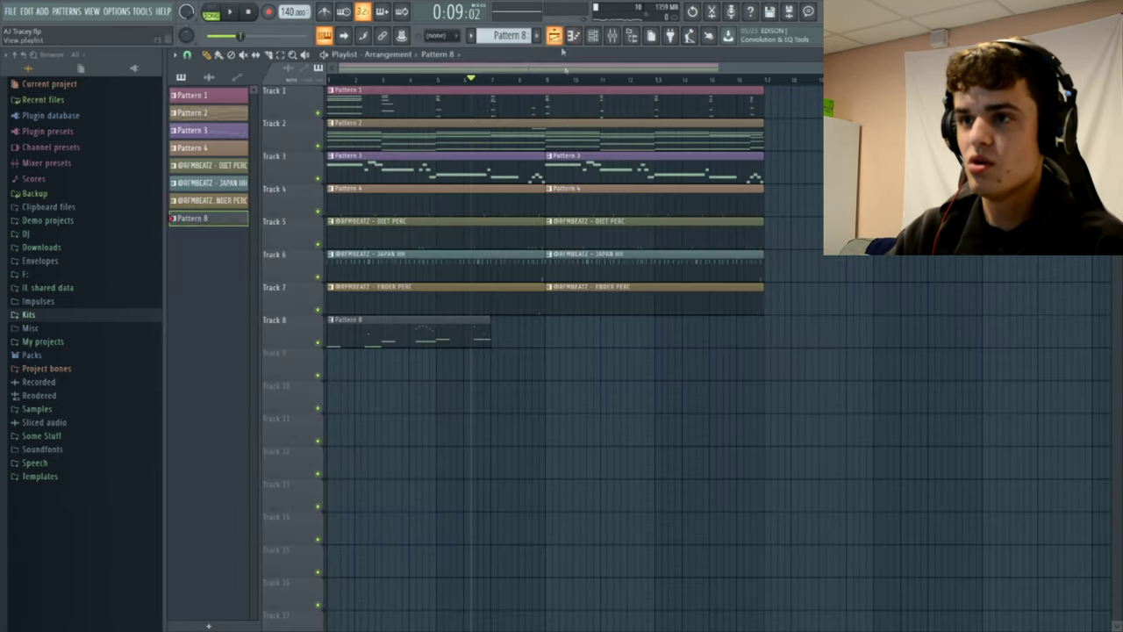
{"action": "double_click", "coordinate": [492, 104]}
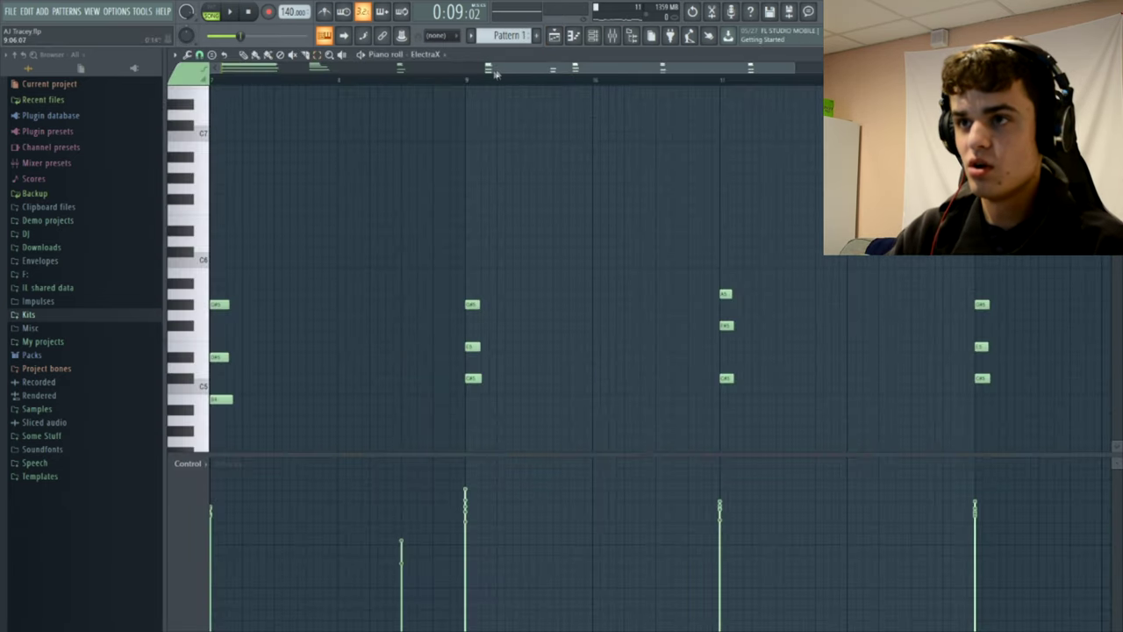
{"action": "left_click_drag", "start_coordinate": [488, 68], "coordinate": [219, 69]}
{"action": "scroll", "coordinate": [676, 120], "scroll_direction": "down", "scroll_amount": 7}
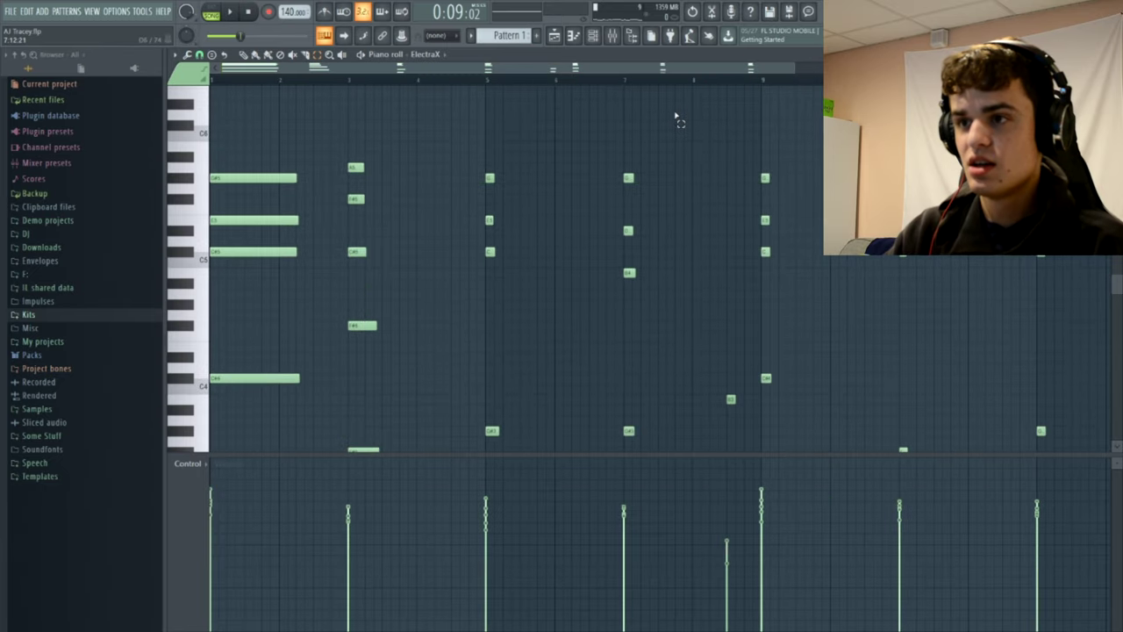
{"action": "scroll", "coordinate": [491, 143], "scroll_direction": "down", "scroll_amount": 3}
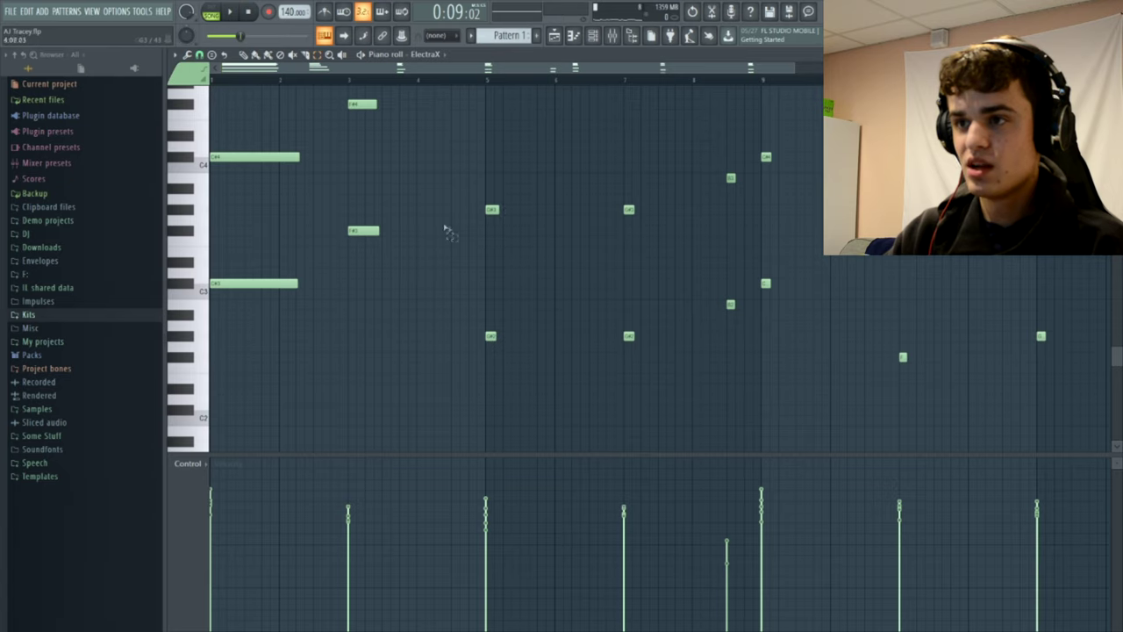
{"action": "scroll", "coordinate": [509, 282], "scroll_direction": "up", "scroll_amount": 2}
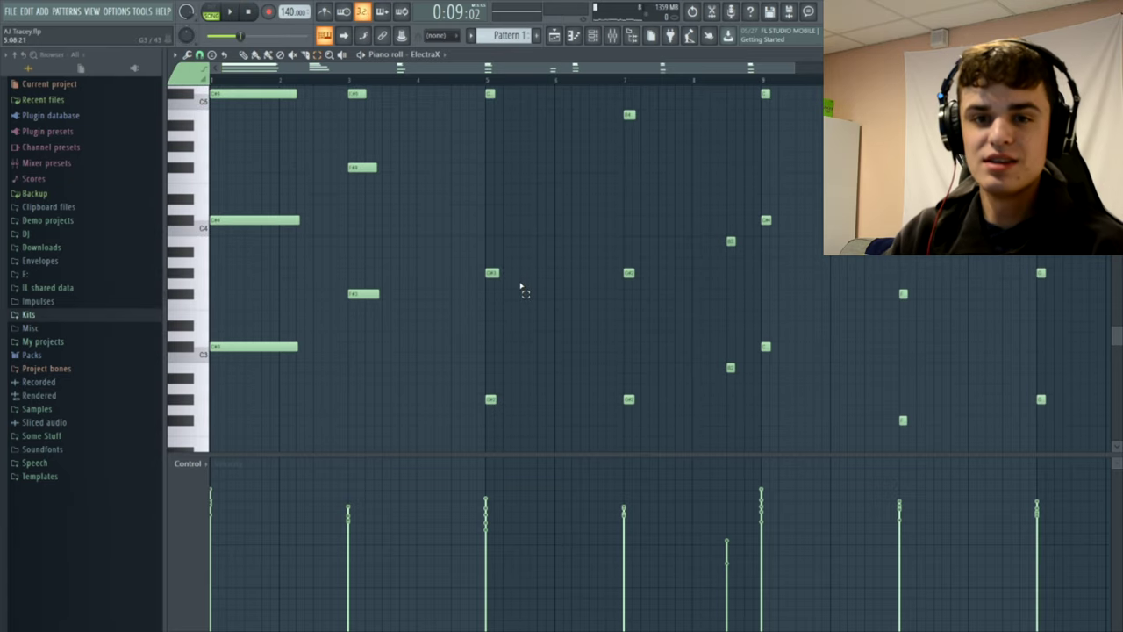
{"action": "scroll", "coordinate": [529, 296], "scroll_direction": "up", "scroll_amount": 4}
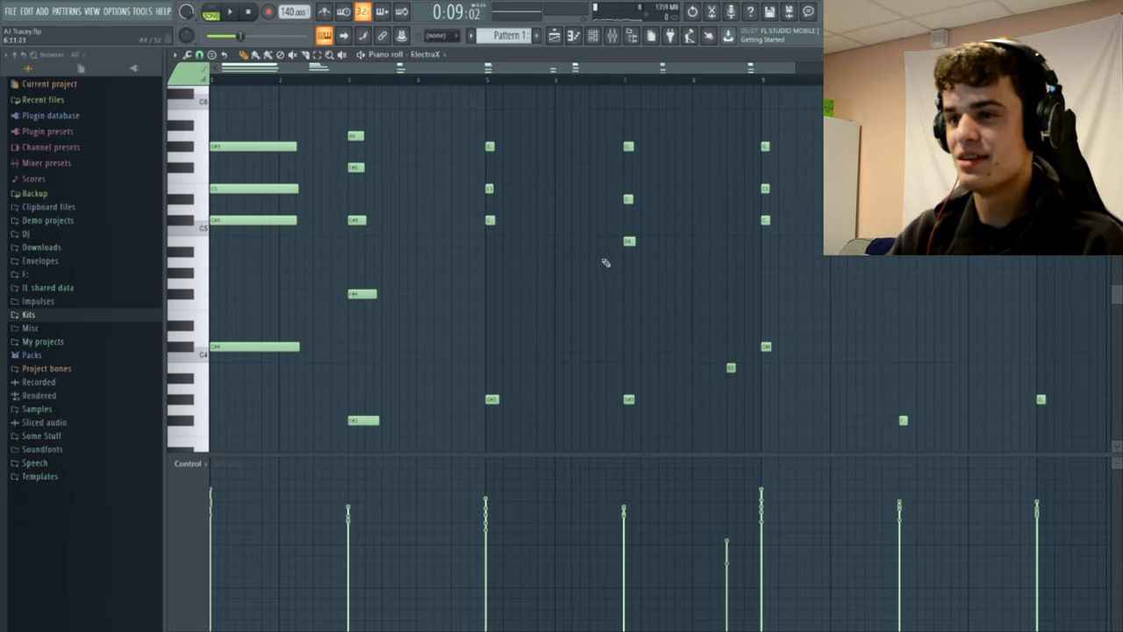
{"action": "scroll", "coordinate": [454, 314], "scroll_direction": "down", "scroll_amount": 5}
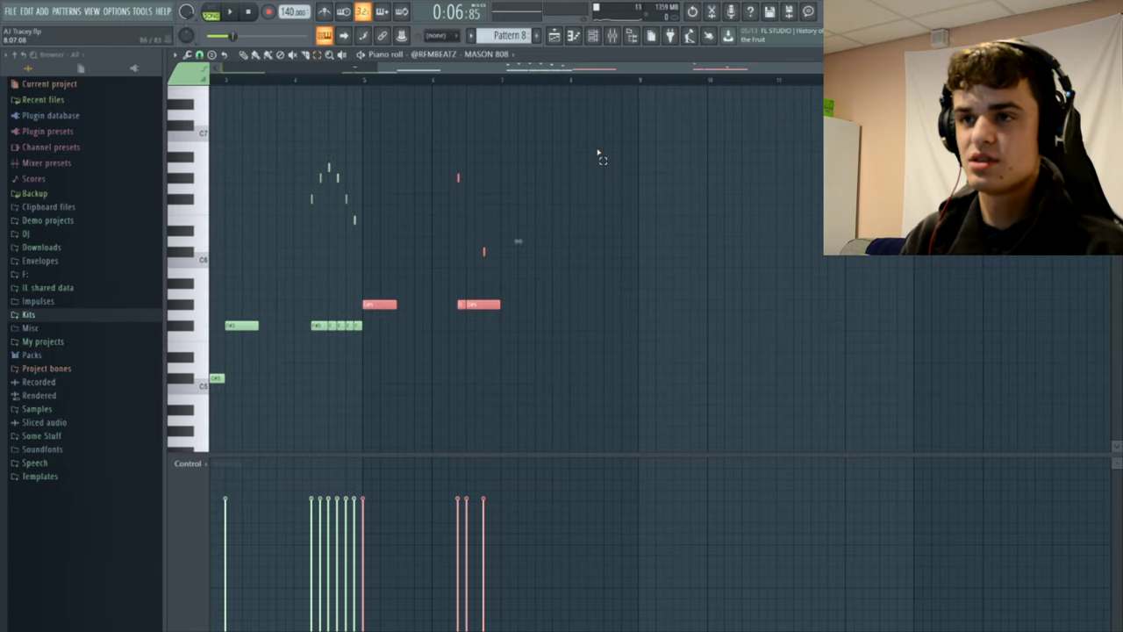
Try transposing the selected notes in bars 5 and 6 of the 808 pattern down seven semitones and audition both versions.
{"action": "key", "text": "space"}
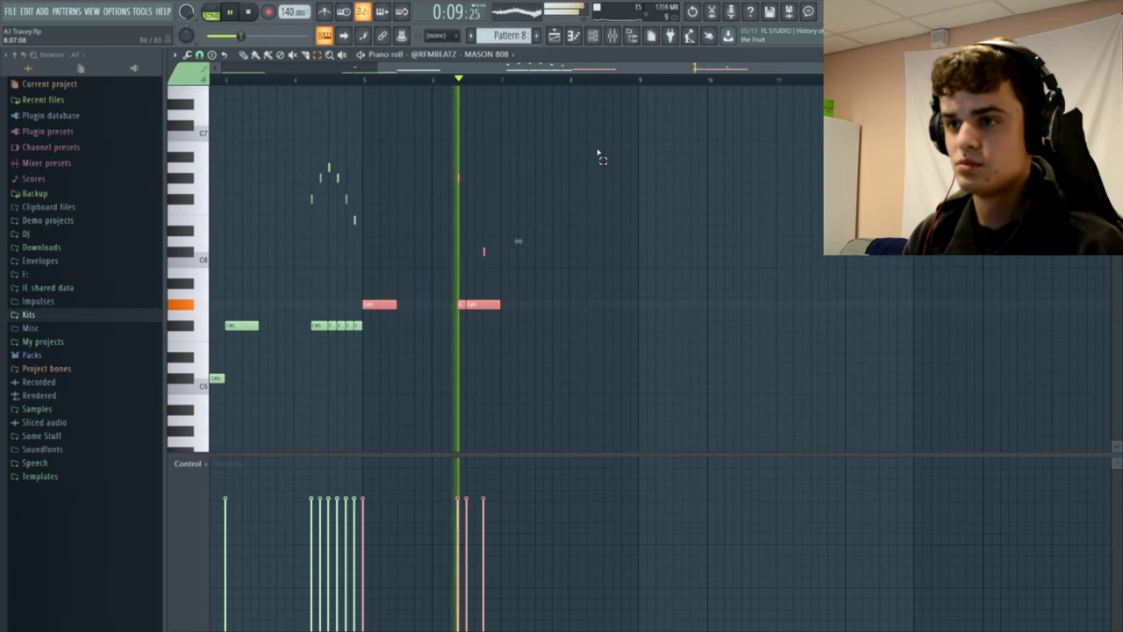
{"action": "key", "text": "space"}
{"action": "key", "text": "Down"}
{"action": "key", "text": "Down"}
{"action": "key", "text": "Down"}
{"action": "key", "text": "Down"}
{"action": "key", "text": "Down"}
{"action": "key", "text": "Down"}
{"action": "key", "text": "Down"}
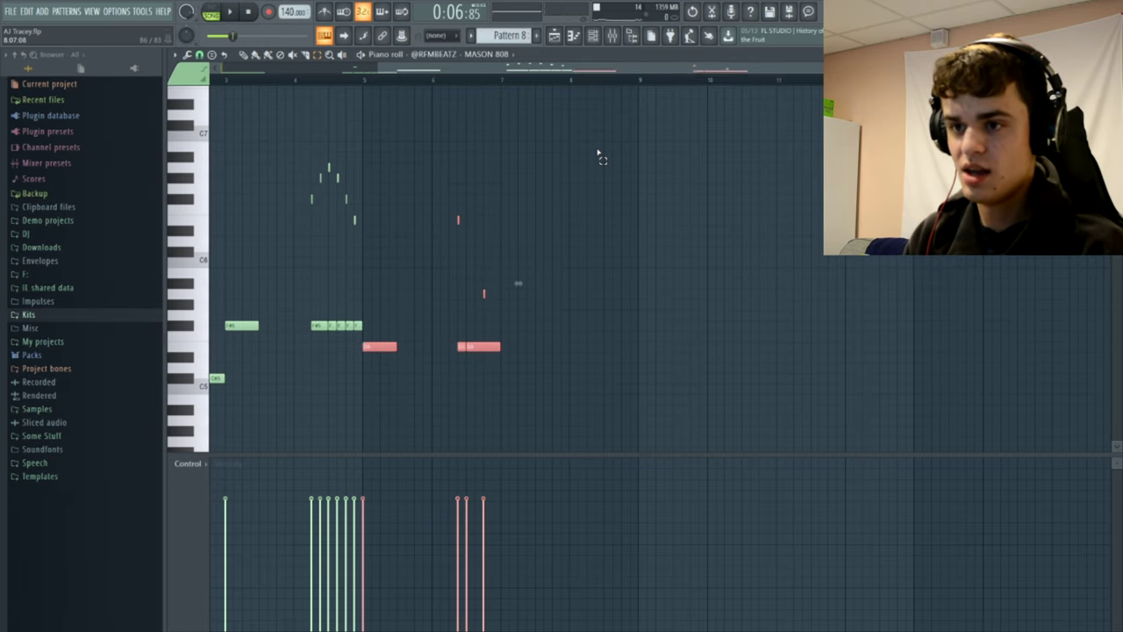
{"action": "key", "text": "space"}
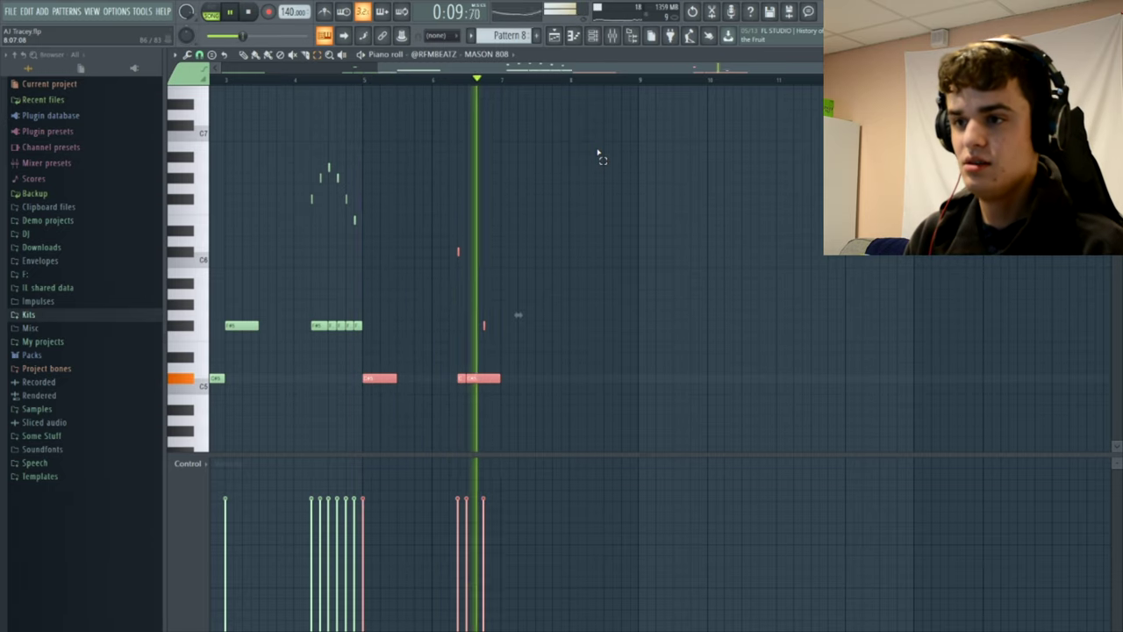
Stop playback and transpose the selected notes in bars 5 and 6 back up seven semitones.
{"action": "key", "text": "space"}
{"action": "key", "text": "Up"}
{"action": "key", "text": "Up"}
{"action": "key", "text": "Up"}
{"action": "key", "text": "Up"}
{"action": "key", "text": "Up"}
{"action": "key", "text": "Up"}
{"action": "key", "text": "Up"}
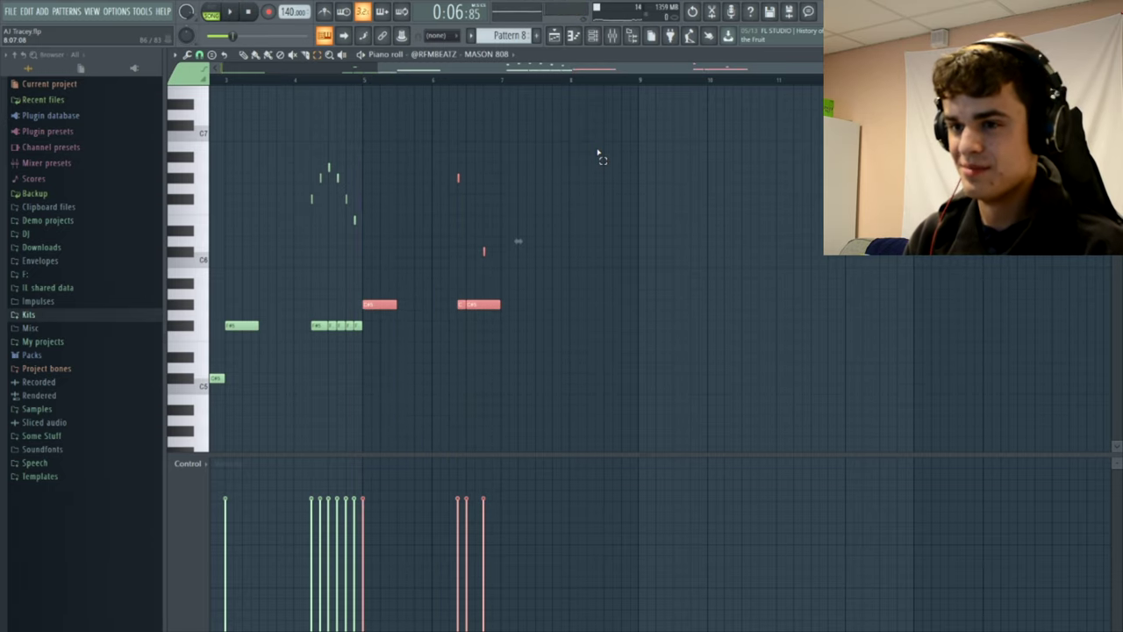
Duplicate the notes of bars 5 and 6 into bars 7 and 8 and deselect them.
{"action": "key", "text": "ctrl+b"}
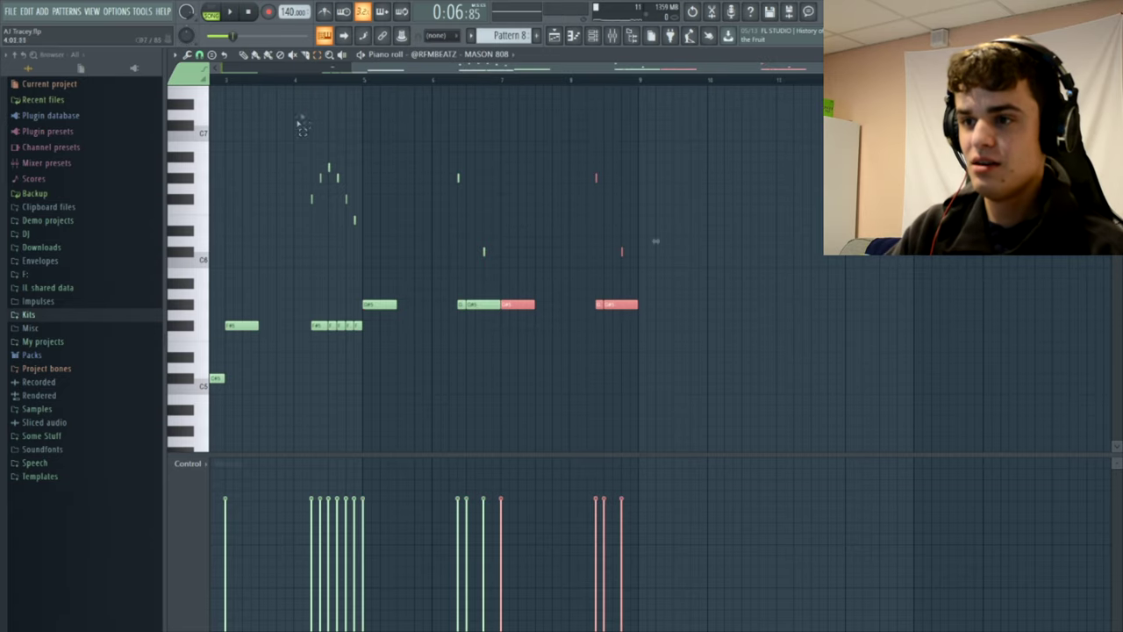
{"action": "key", "text": "ctrl+d"}
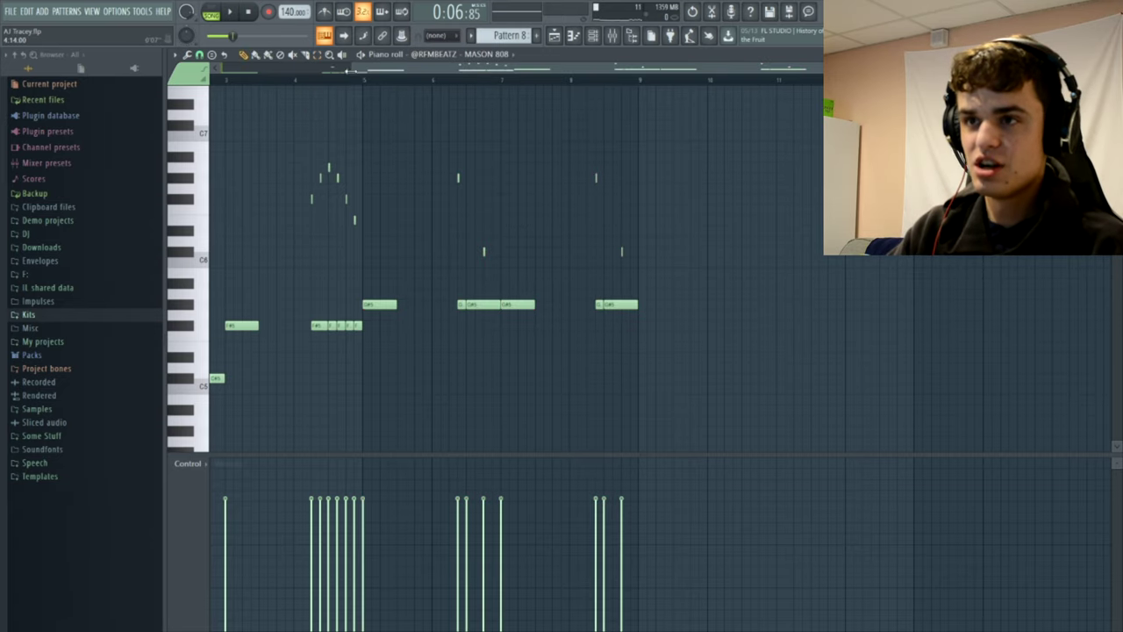
{"action": "left_click_drag", "start_coordinate": [349, 71], "coordinate": [551, 83]}
{"action": "left_click", "coordinate": [630, 94]}
{"action": "right_click", "coordinate": [637, 95]}
Add a two-step G#5 note and a short A6 slide note on step 5 of bar 8, and delete that bar's C#6 slide note.
{"action": "scroll", "coordinate": [468, 420], "scroll_direction": "up", "scroll_amount": 2}
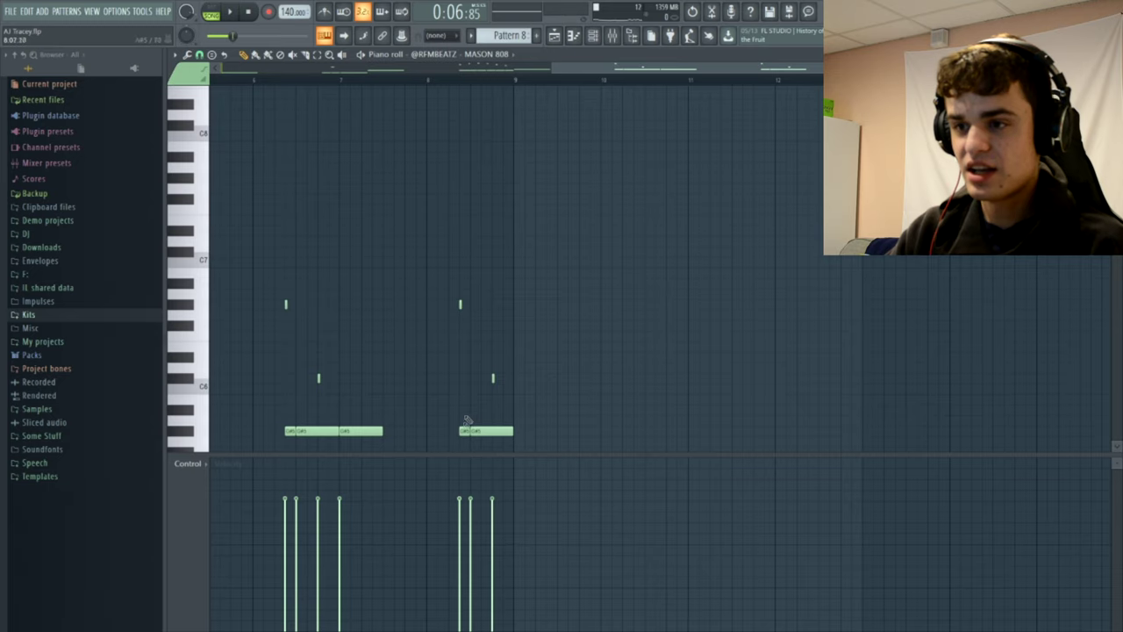
{"action": "left_click_drag", "start_coordinate": [459, 432], "coordinate": [457, 434]}
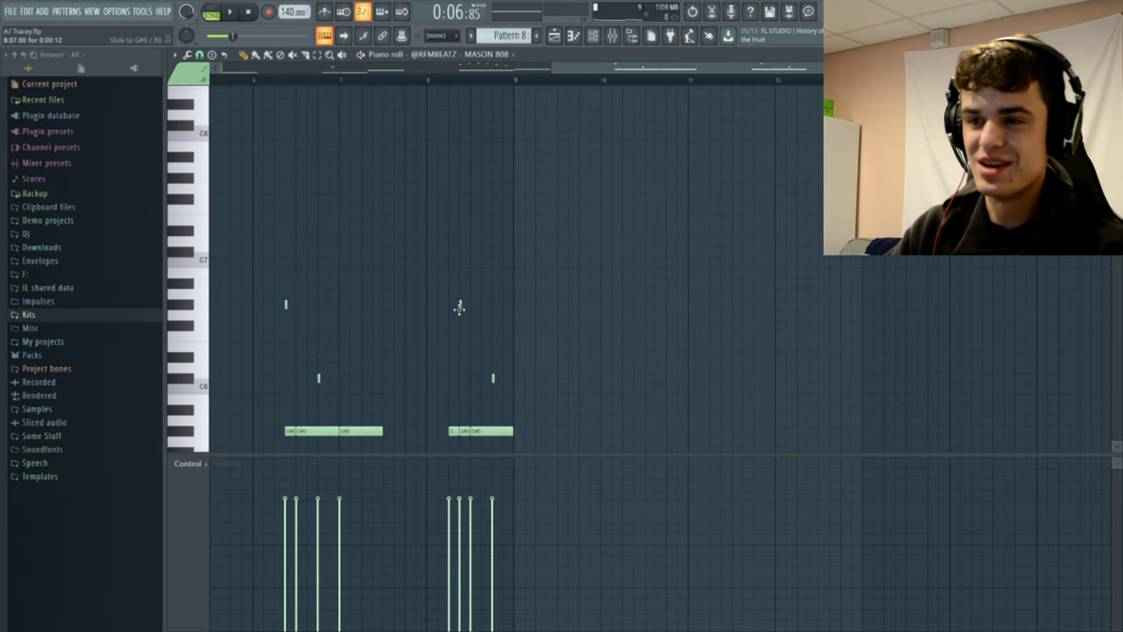
{"action": "left_click_drag", "start_coordinate": [444, 293], "coordinate": [446, 301]}
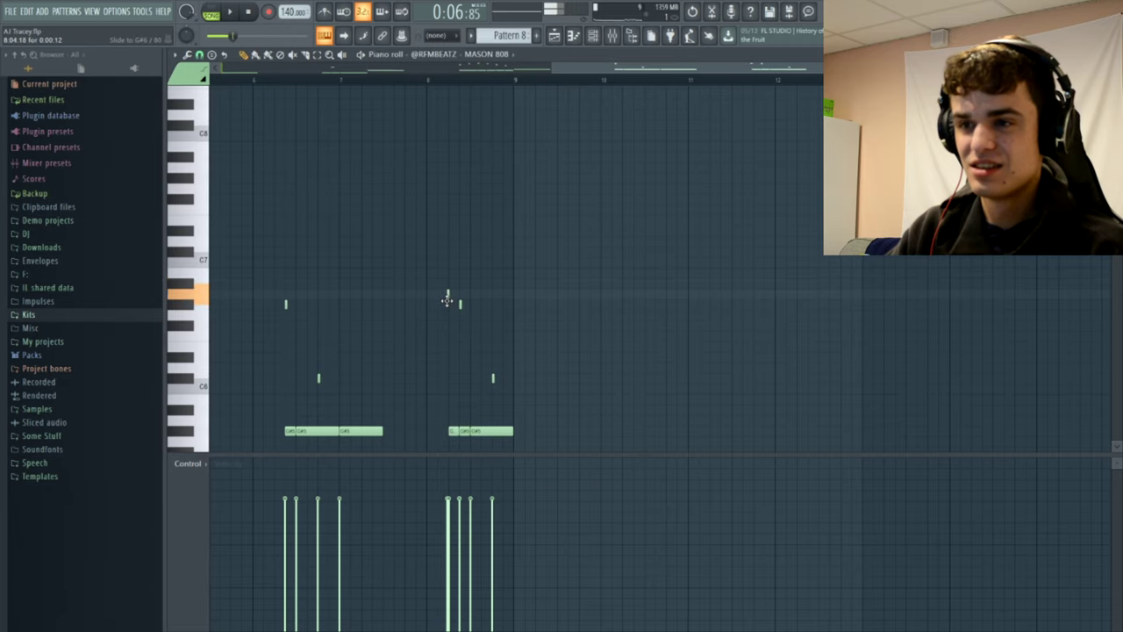
{"action": "scroll", "coordinate": [763, 141], "scroll_direction": "down", "scroll_amount": 2}
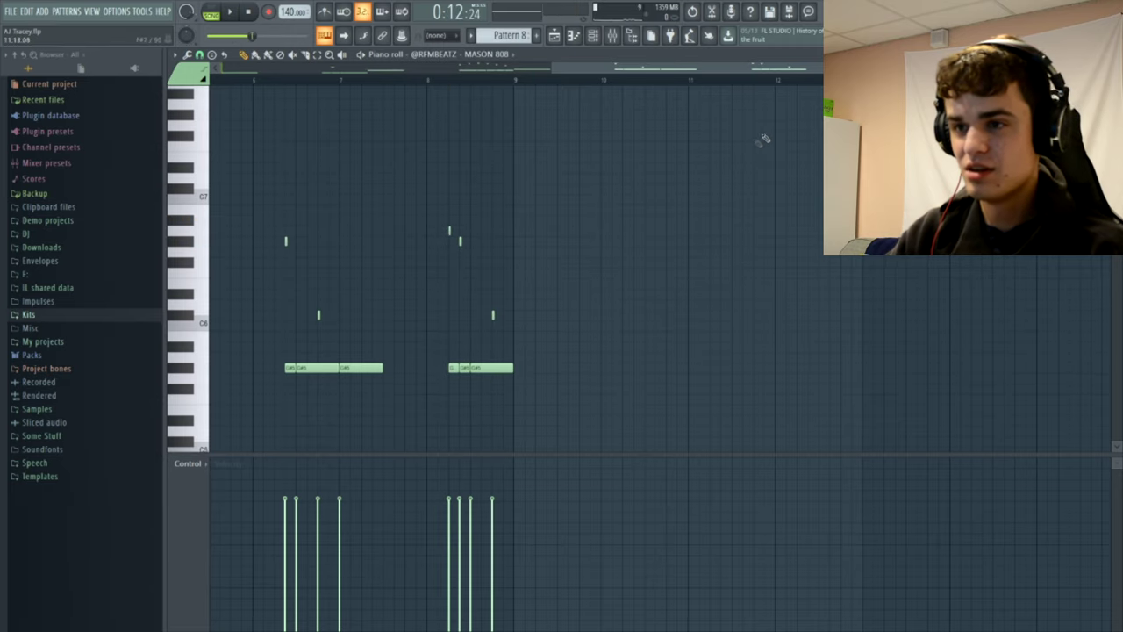
{"action": "key", "text": "space"}
{"action": "key", "text": "space"}
{"action": "scroll", "coordinate": [665, 268], "scroll_direction": "up", "scroll_amount": 2}
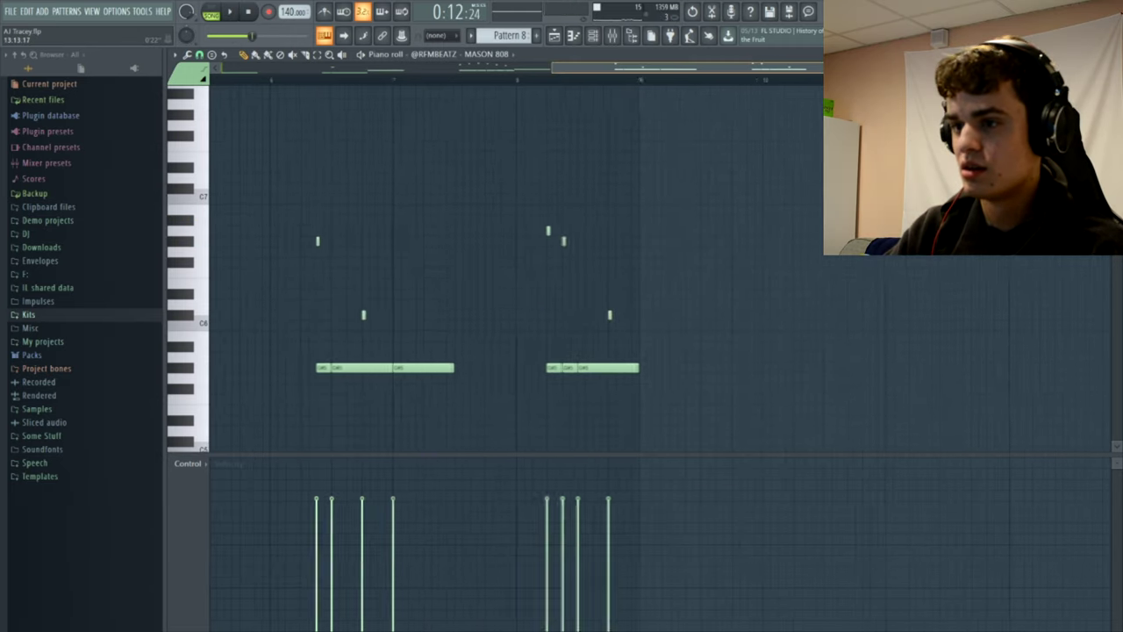
{"action": "key", "text": "space"}
{"action": "key", "text": "space"}
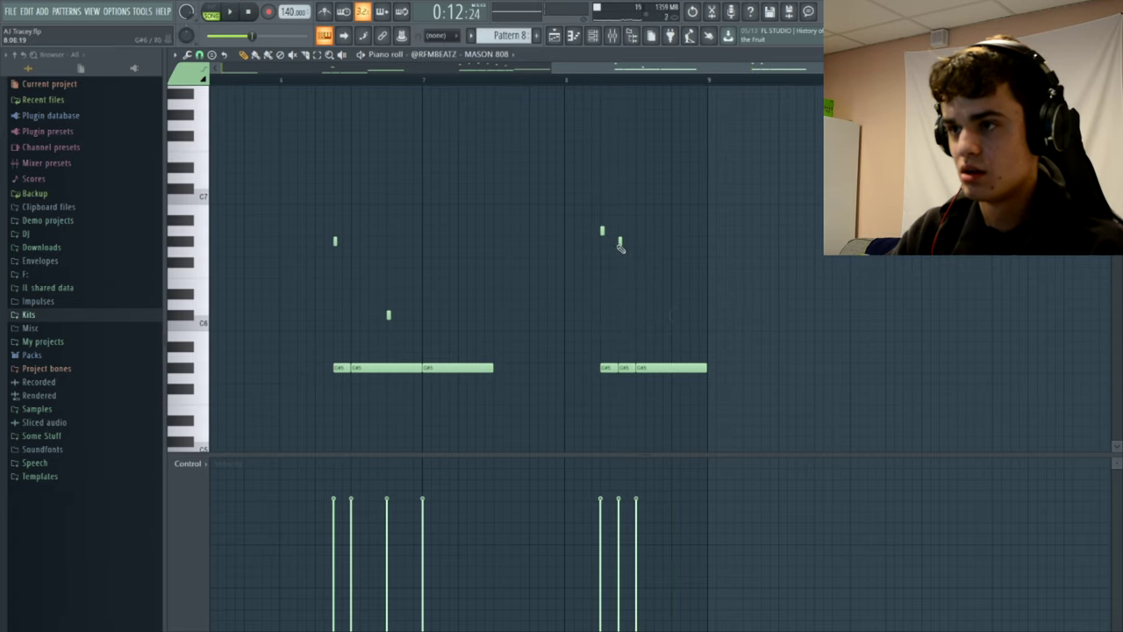
Split the long last G#5 note of bar 8 into four two-step notes and audition the bar.
{"action": "mouse_move", "coordinate": [619, 245]}
{"action": "left_mouse_down"}
{"action": "mouse_move", "coordinate": [626, 271]}
{"action": "mouse_move", "coordinate": [620, 239]}
{"action": "left_mouse_up"}
{"action": "key", "text": "space"}
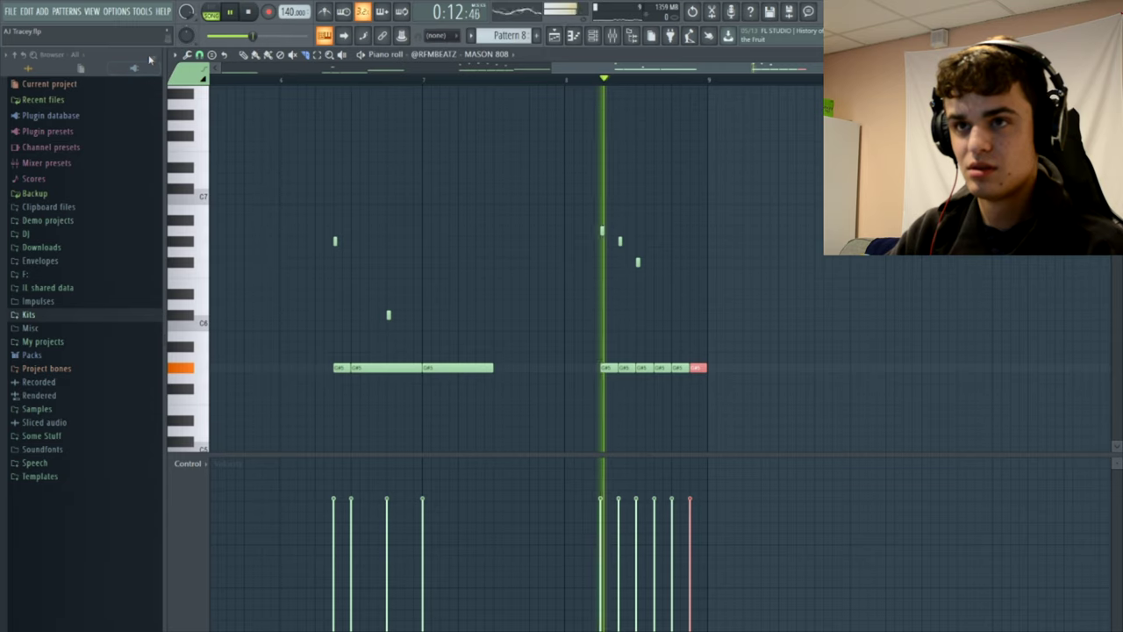
{"action": "key", "text": "space"}
Add short slide notes F#6, E6, D#6 and E6 on steps 9, 11, 13 and 15 of bar 8 and audition them.
{"action": "left_click", "coordinate": [638, 262]}
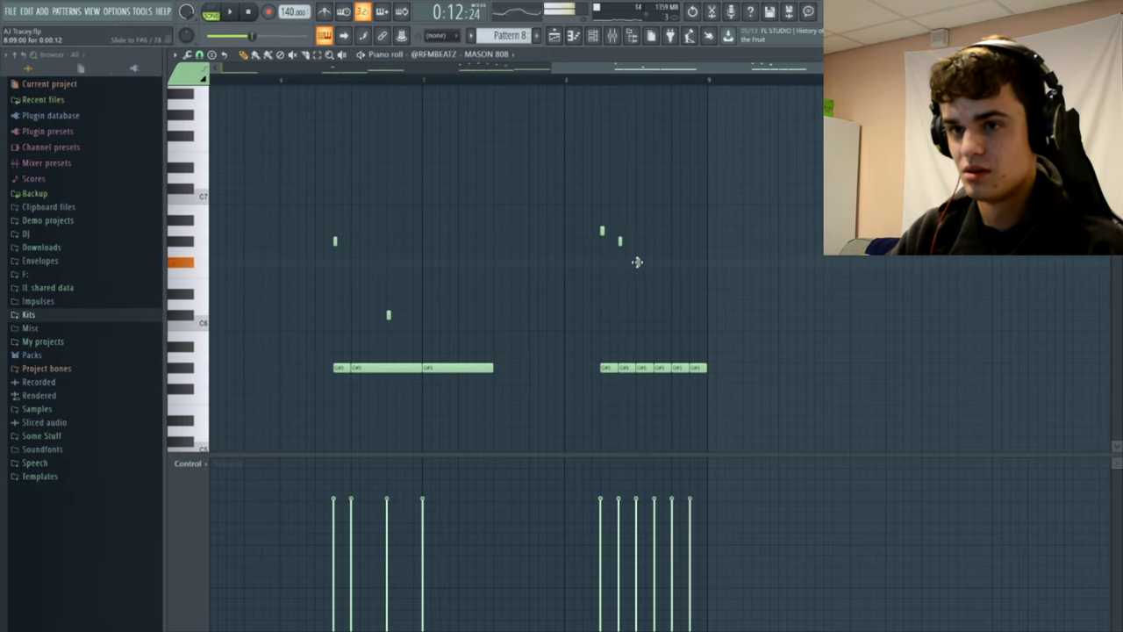
{"action": "left_click_drag", "start_coordinate": [647, 283], "coordinate": [691, 284]}
{"action": "left_click", "coordinate": [673, 293]}
{"action": "key", "text": "space"}
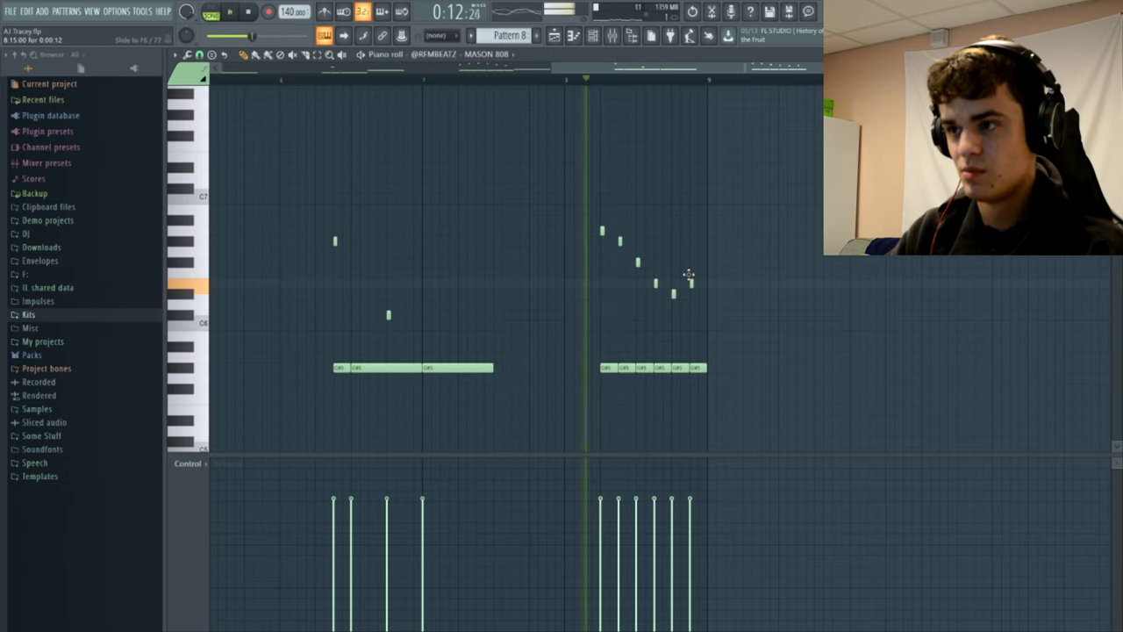
{"action": "left_click", "coordinate": [594, 80]}
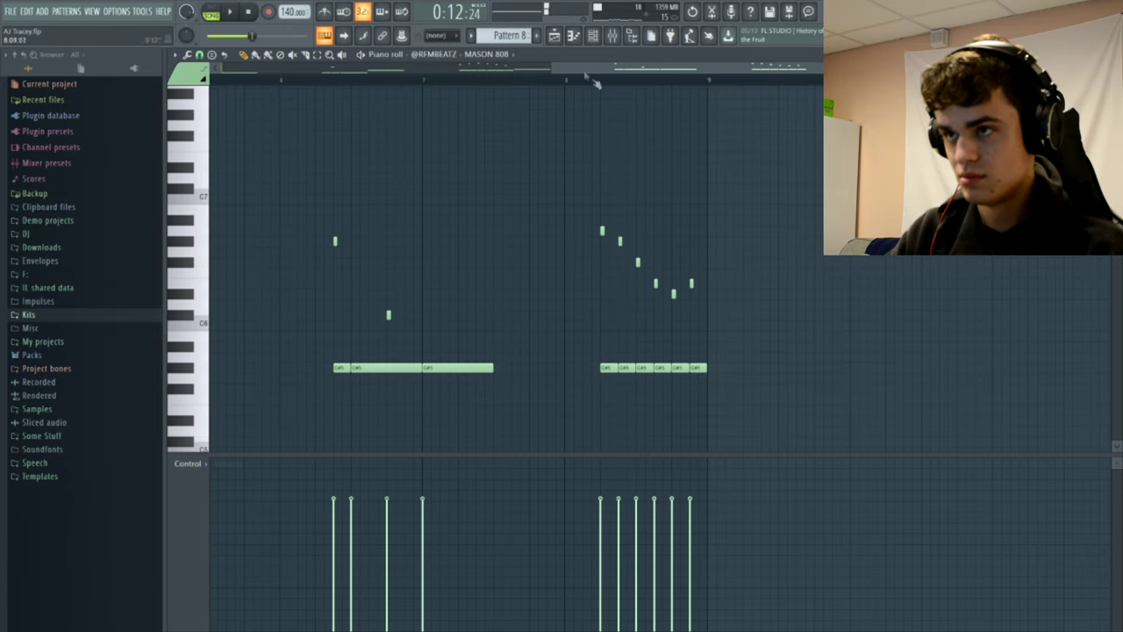
{"action": "left_click_drag", "start_coordinate": [553, 70], "coordinate": [120, 124]}
{"action": "scroll", "coordinate": [557, 263], "scroll_direction": "down", "scroll_amount": 6}
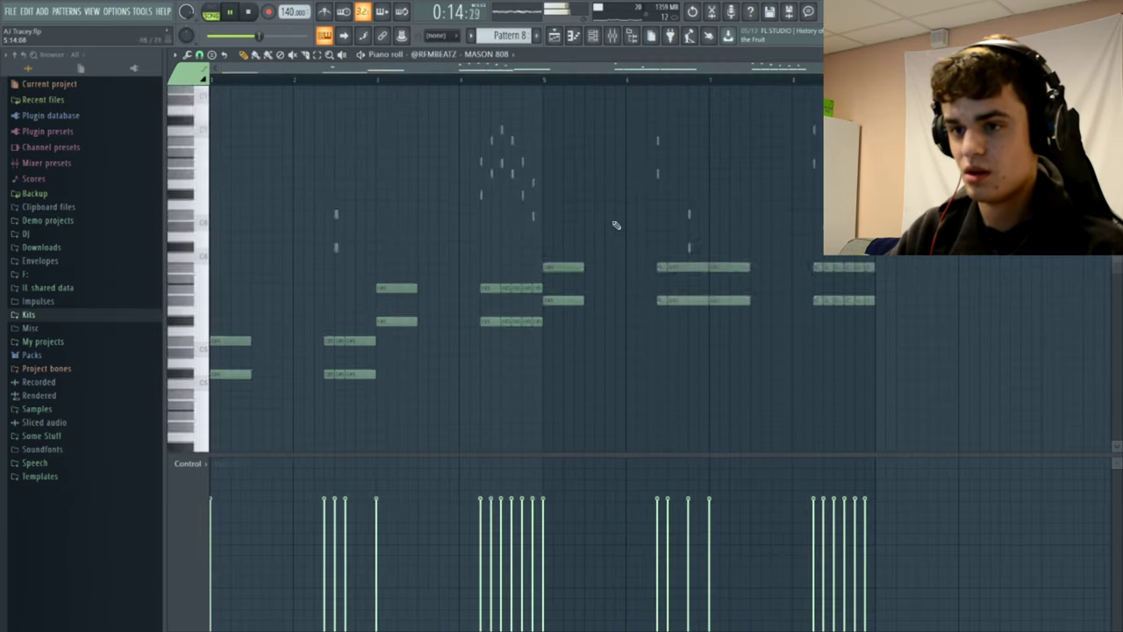
{"action": "key", "text": "space"}
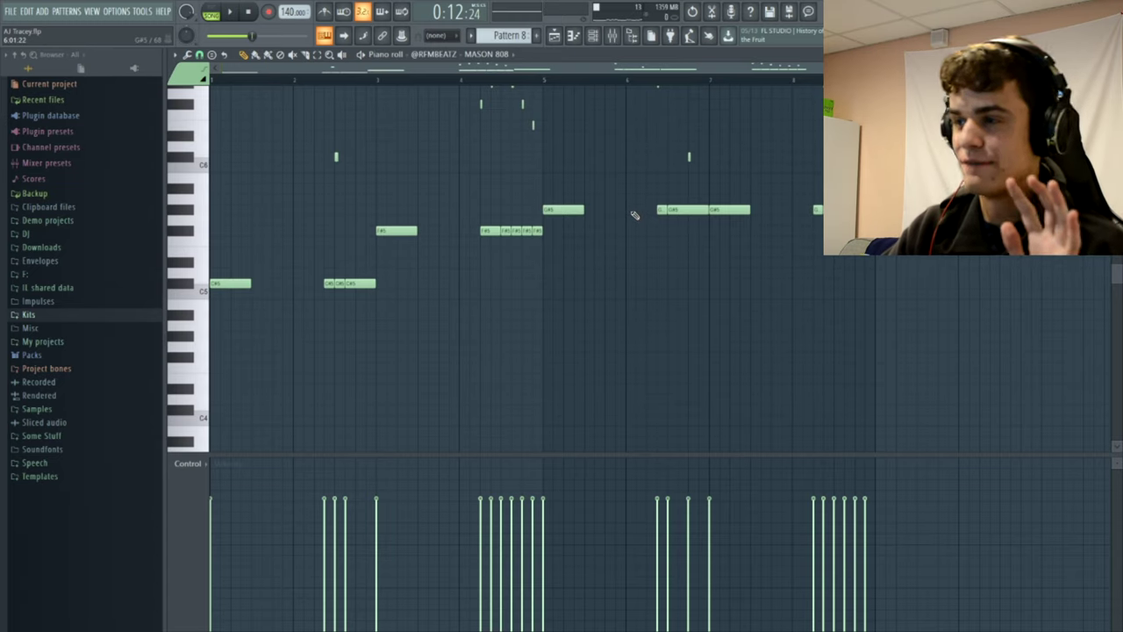
Duplicate the whole eight-bar 808 line into bars 9 to 16 and deselect the copied notes.
{"action": "key", "text": "ctrl+a"}
{"action": "key", "text": "ctrl+b"}
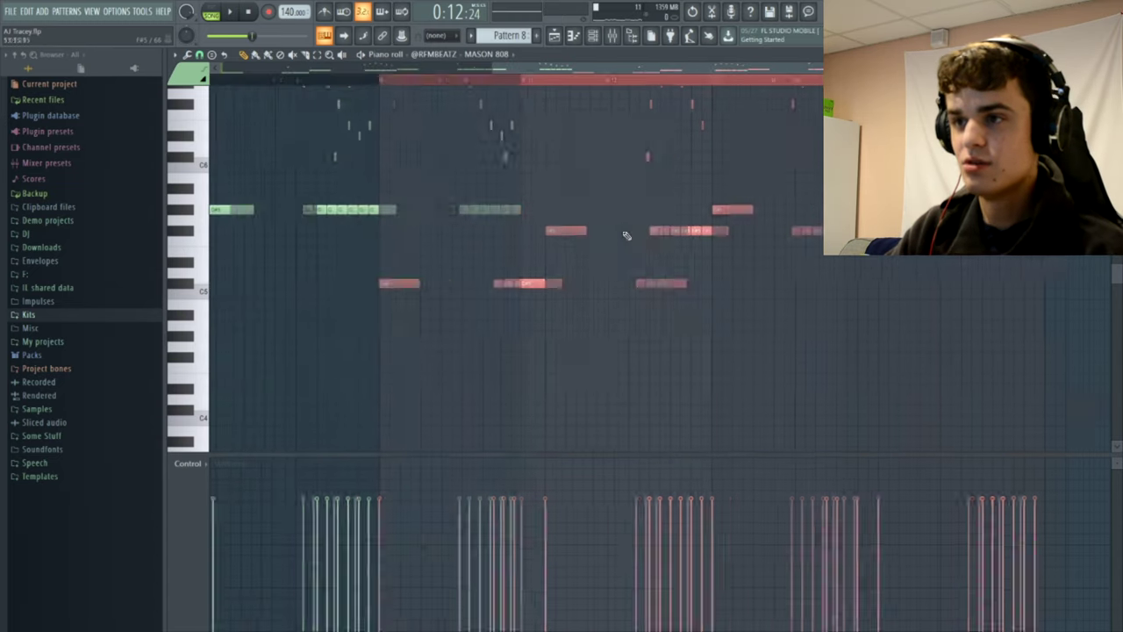
{"action": "scroll", "coordinate": [626, 259], "scroll_direction": "up", "scroll_amount": 6}
{"action": "scroll", "coordinate": [624, 270], "scroll_direction": "down", "scroll_amount": 2}
{"action": "key", "text": "ctrl+d"}
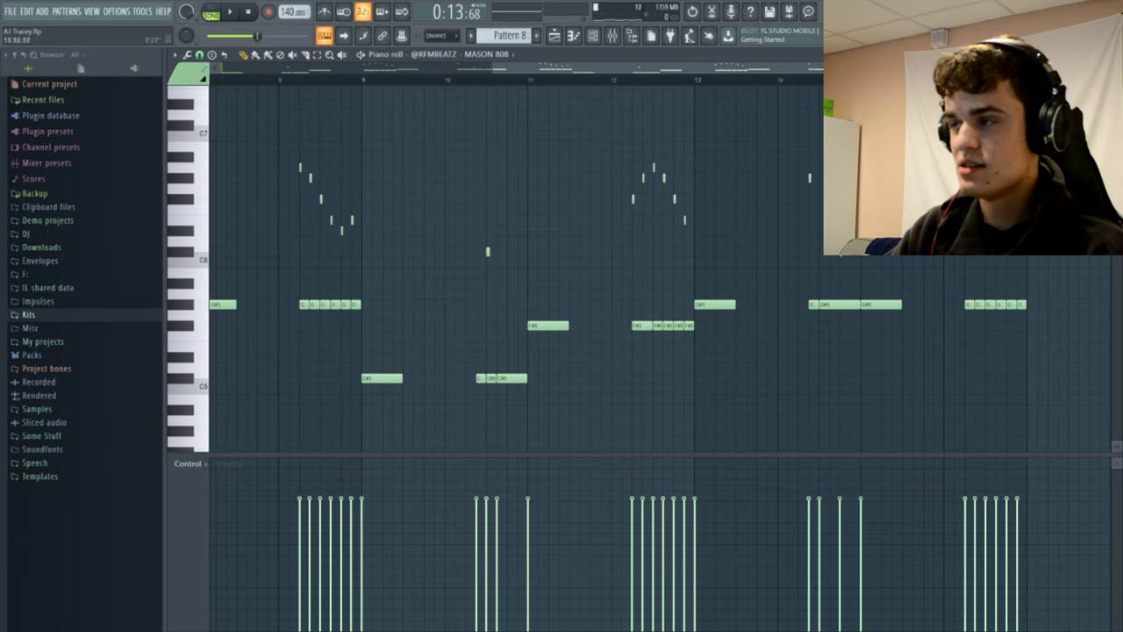
Place short slide notes A6, G#6 and C#6 on steps 7, 9 and 11 of bar 10 and audition them.
{"action": "scroll", "coordinate": [683, 88], "scroll_direction": "up", "scroll_amount": 4}
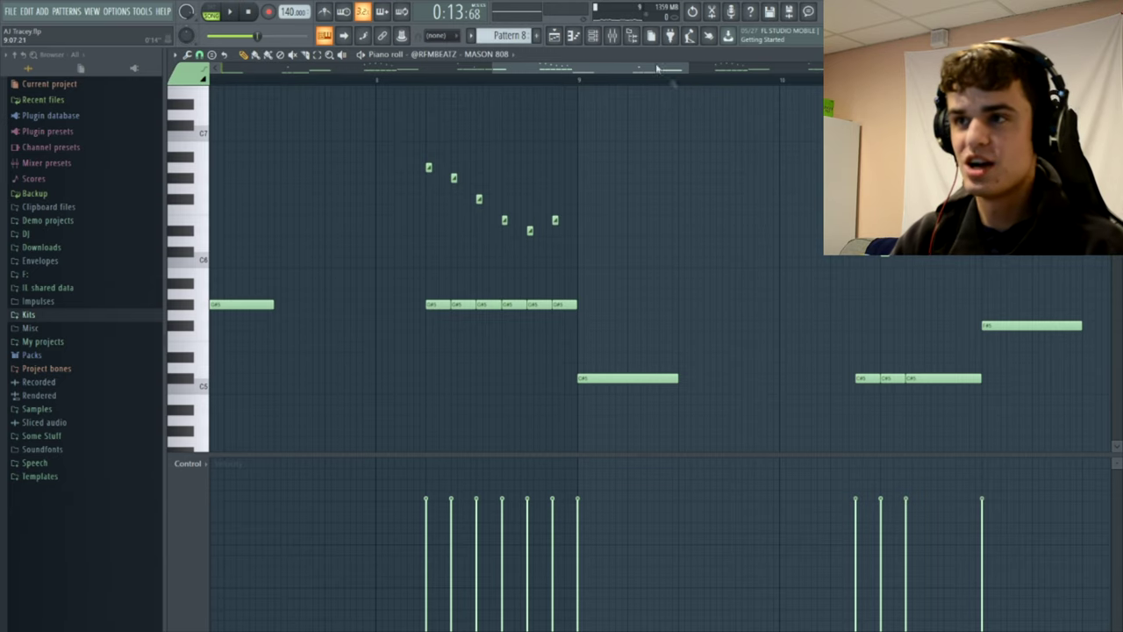
{"action": "left_click_drag", "start_coordinate": [592, 69], "coordinate": [648, 92]}
{"action": "scroll", "coordinate": [644, 194], "scroll_direction": "up", "scroll_amount": 1}
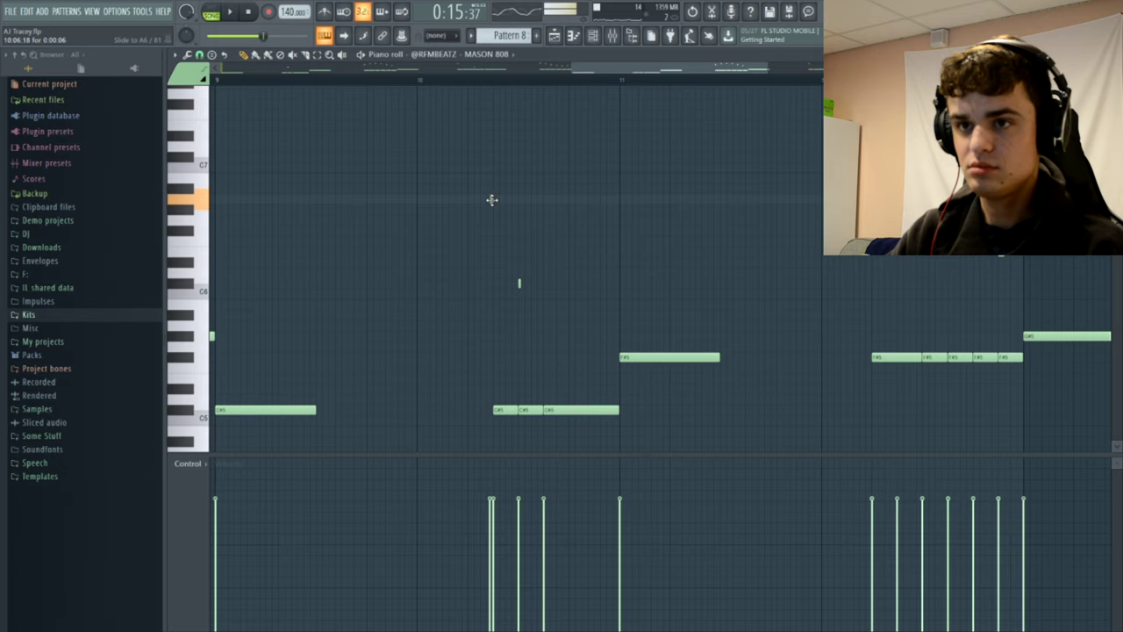
{"action": "key", "text": "space"}
{"action": "left_click_drag", "start_coordinate": [491, 202], "coordinate": [494, 205]}
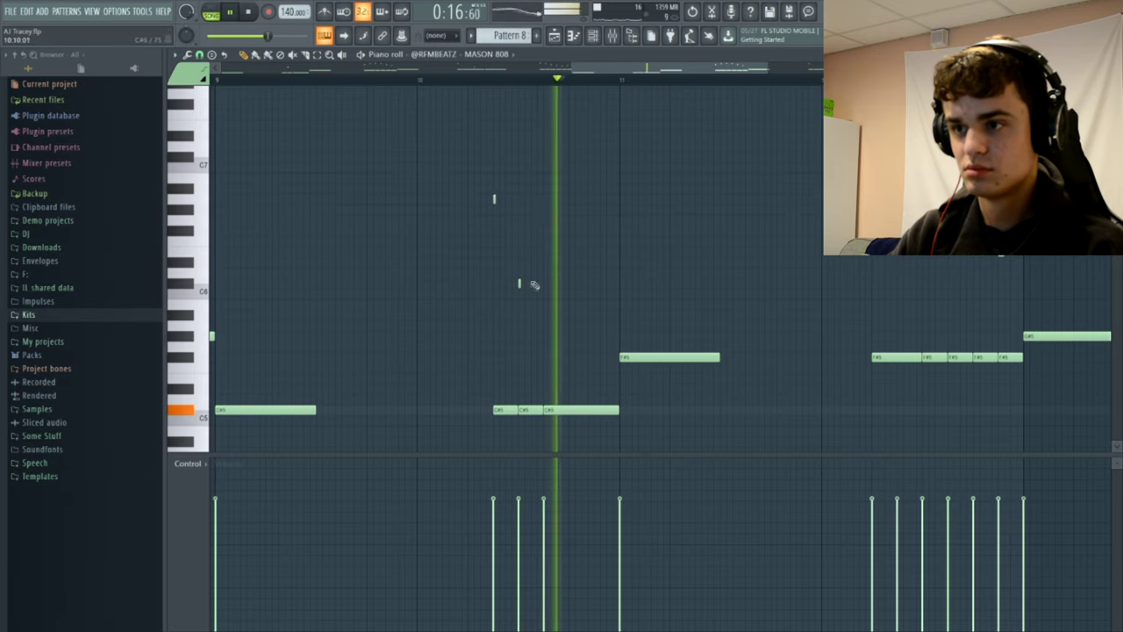
{"action": "key", "text": "space"}
{"action": "left_click_drag", "start_coordinate": [519, 290], "coordinate": [518, 209]}
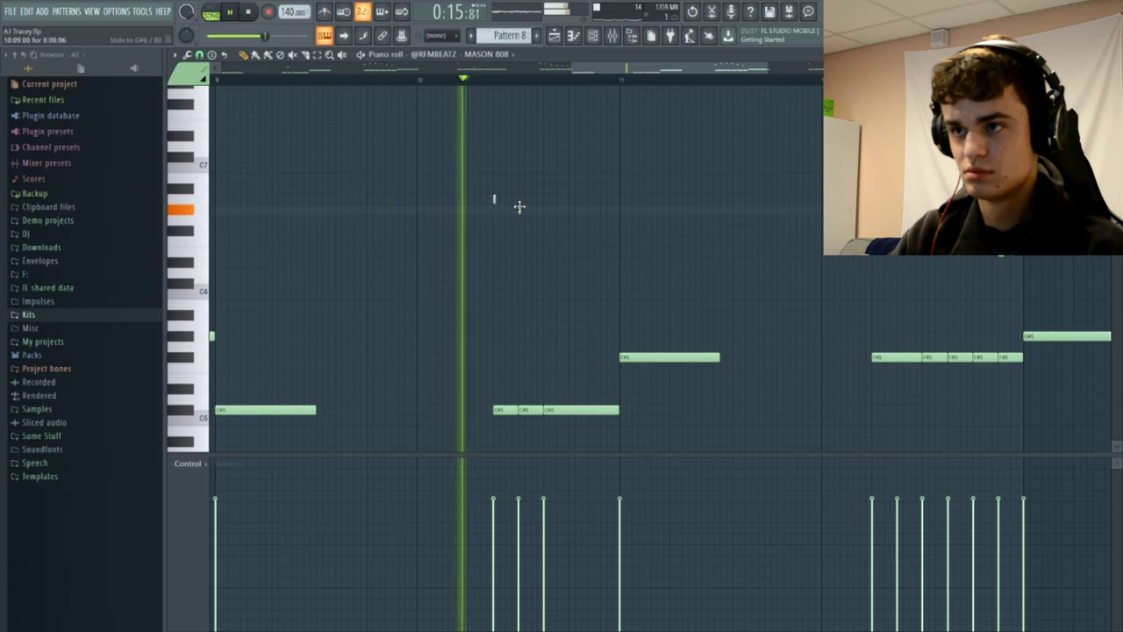
{"action": "key", "text": "space"}
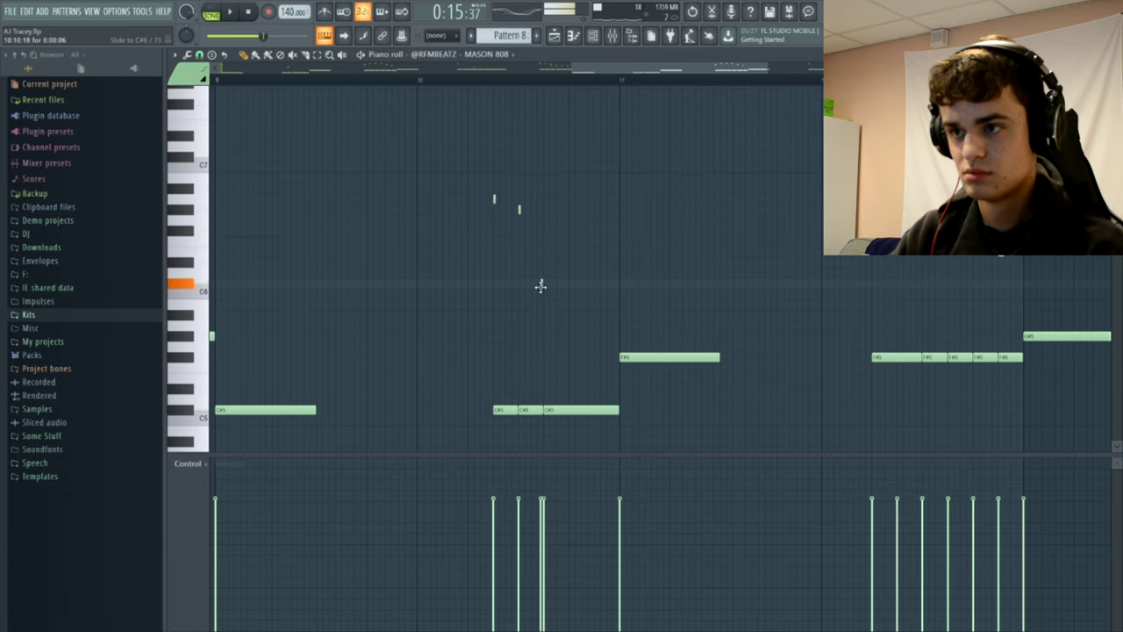
{"action": "left_click_drag", "start_coordinate": [541, 286], "coordinate": [544, 286]}
{"action": "key", "text": "space"}
{"action": "mouse_move", "coordinate": [570, 399]}
{"action": "left_mouse_down"}
{"action": "mouse_move", "coordinate": [569, 419]}
{"action": "mouse_move", "coordinate": [570, 407]}
{"action": "left_mouse_up"}
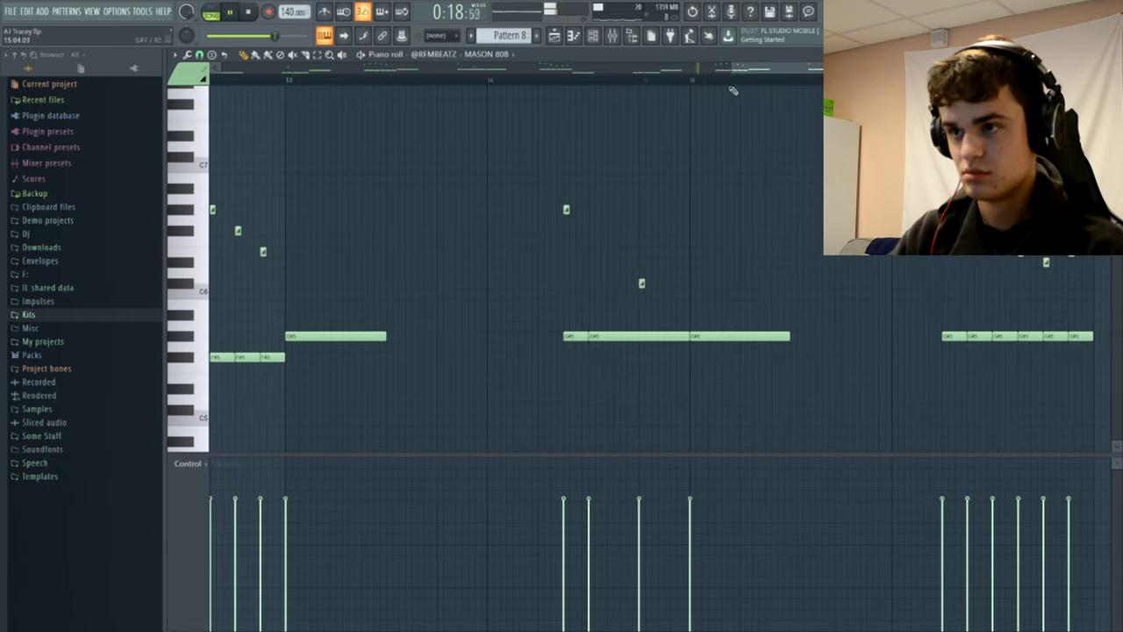
Move bar 12's slide notes on steps 7, 9 and 11 to A6, G#6 and C#7 and audition the bar.
{"action": "left_click_drag", "start_coordinate": [748, 74], "coordinate": [685, 80]}
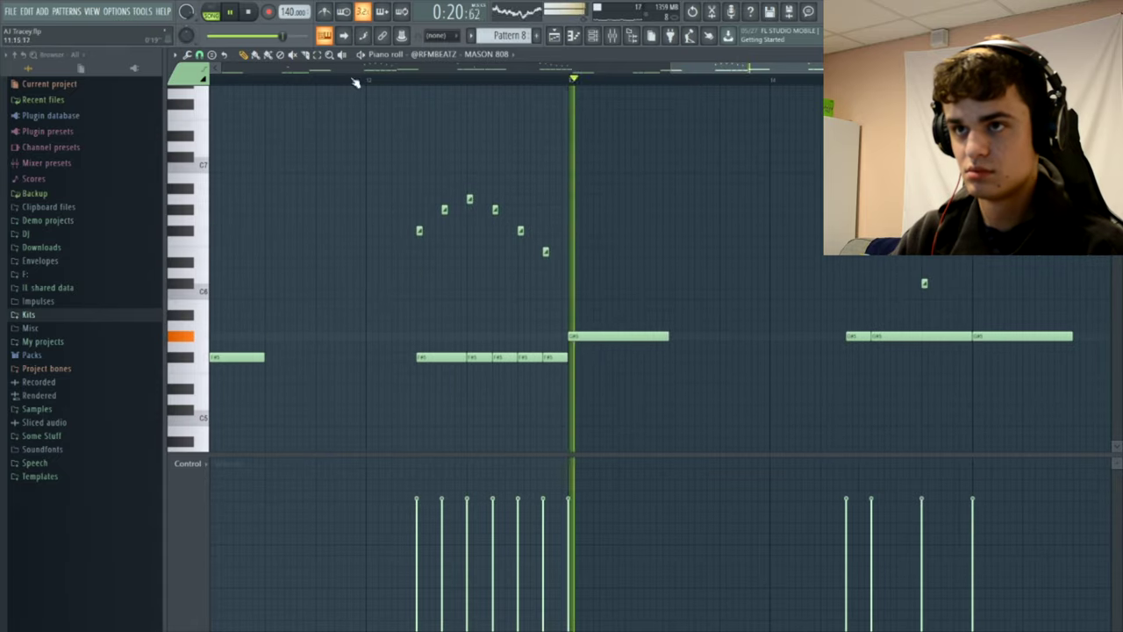
{"action": "key", "text": "space"}
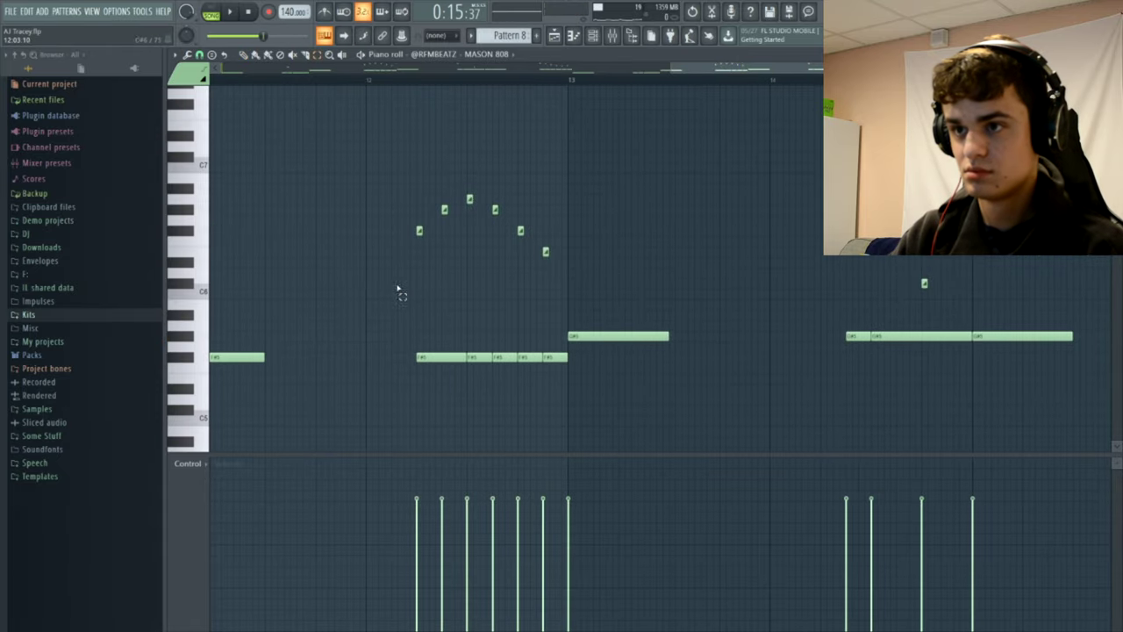
{"action": "left_click_drag", "start_coordinate": [397, 289], "coordinate": [433, 200]}
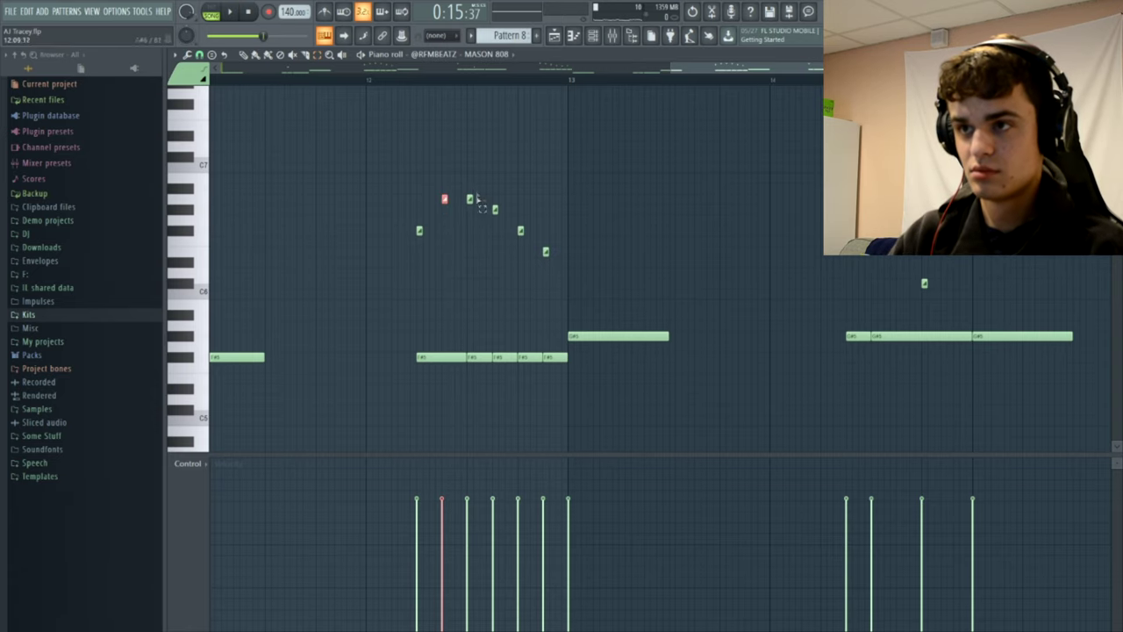
{"action": "left_click", "coordinate": [471, 198]}
{"action": "left_click", "coordinate": [496, 209]}
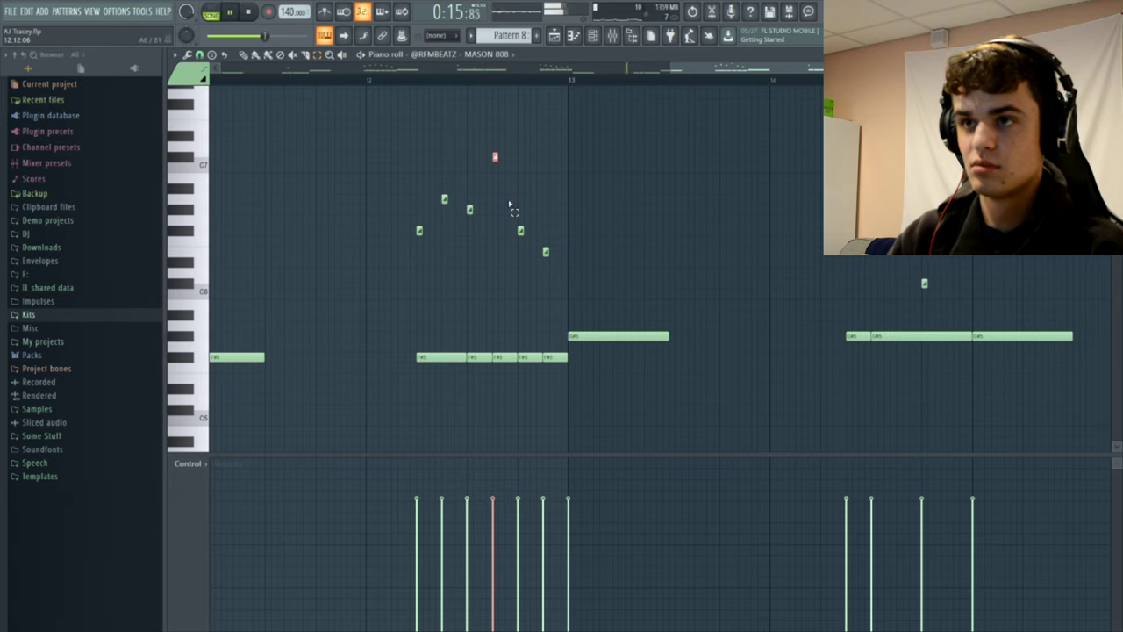
{"action": "left_click", "coordinate": [406, 82]}
{"action": "left_click", "coordinate": [606, 183], "text": "ctrl"}
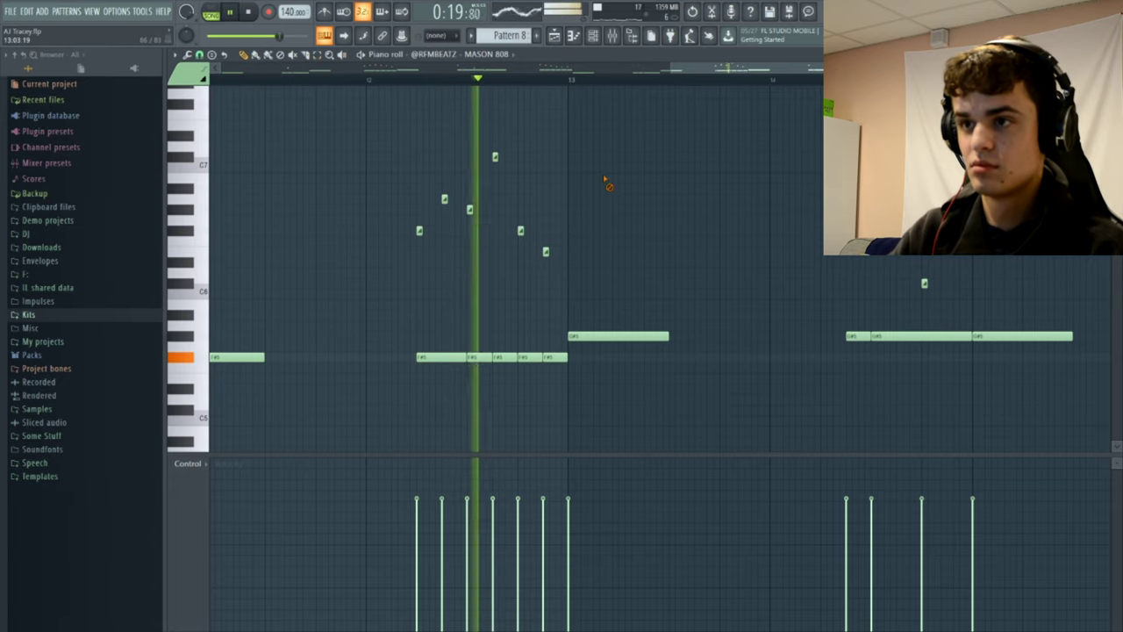
{"action": "left_click", "coordinate": [393, 82]}
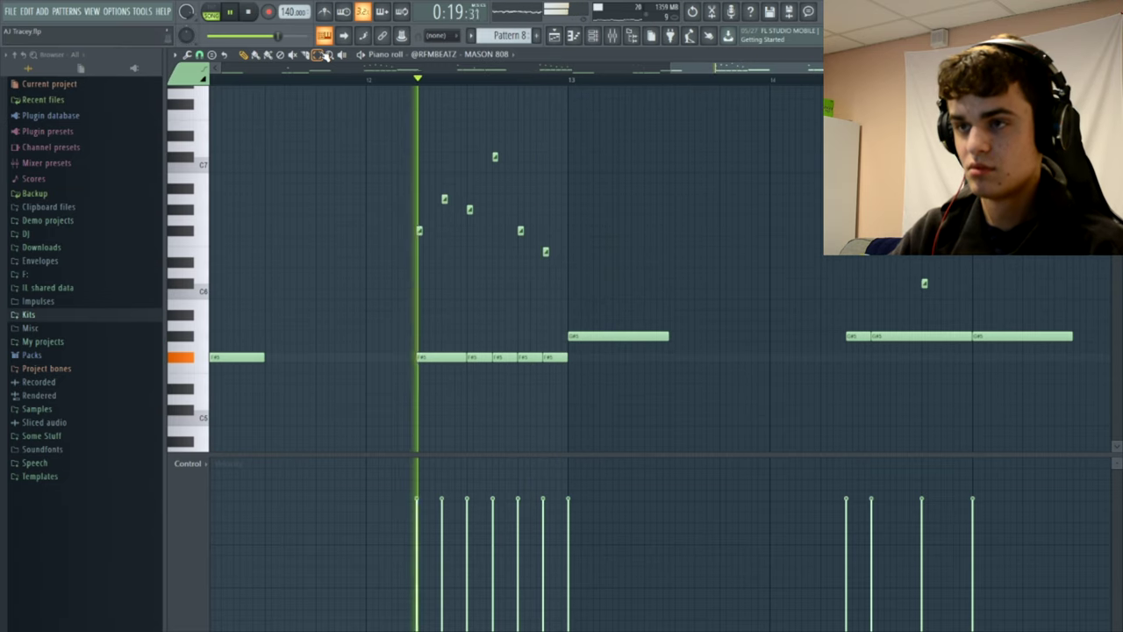
Merge bar 12's F#5 notes on steps 9 and 11 into one four-step note, audition it, and keep two-step notes on steps 13 and 15.
{"action": "key", "text": "space"}
{"action": "right_click", "coordinate": [498, 360]}
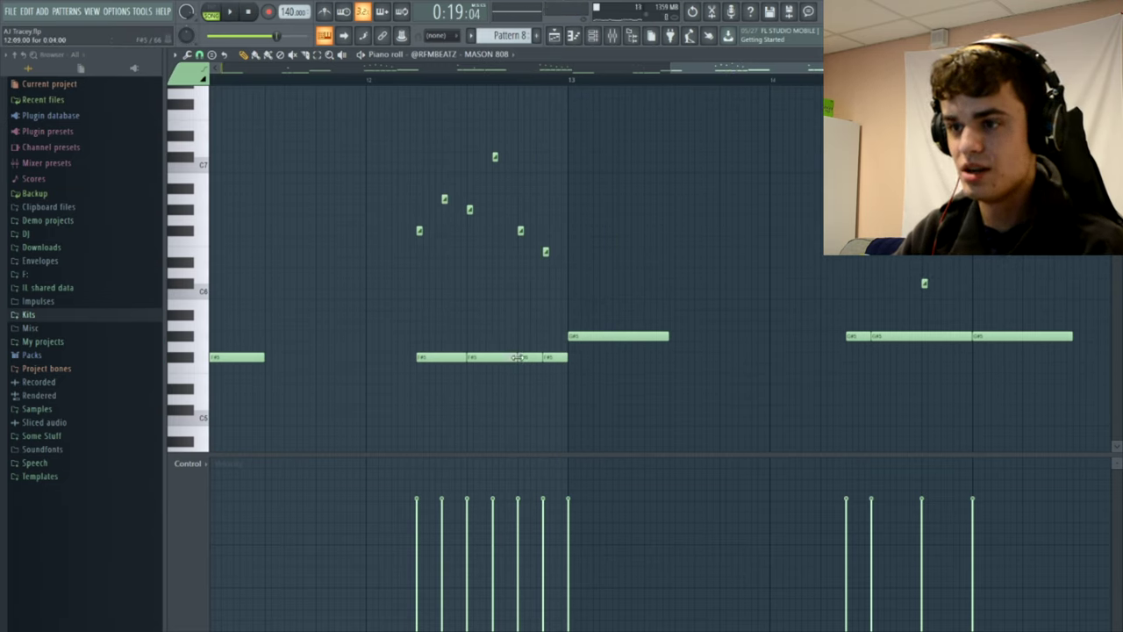
{"action": "left_click", "coordinate": [409, 80]}
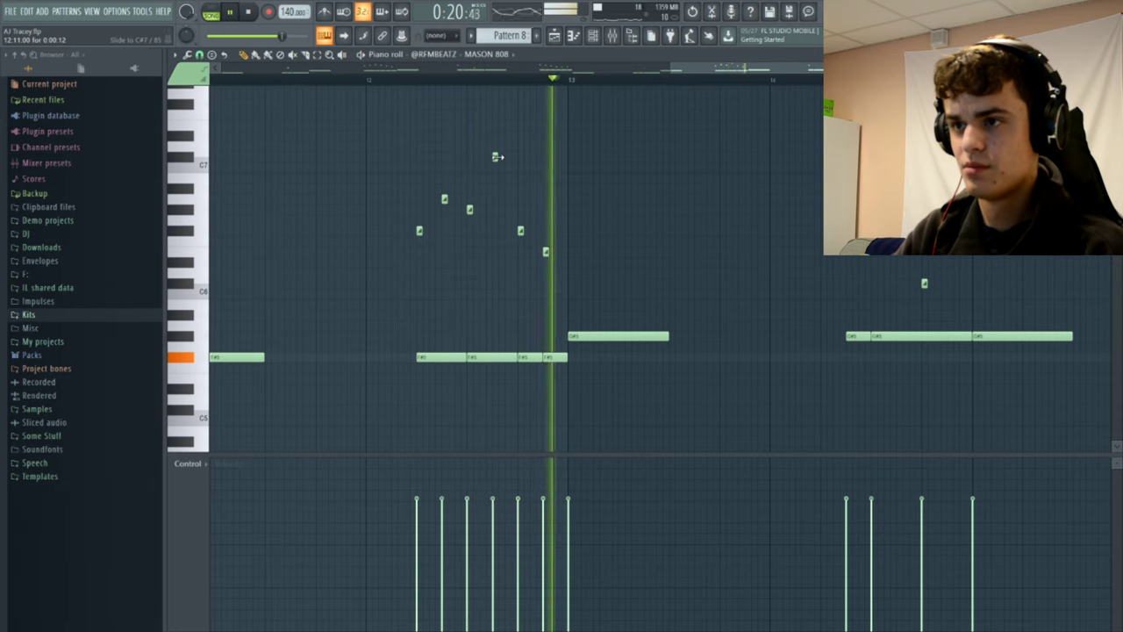
{"action": "key", "text": "space"}
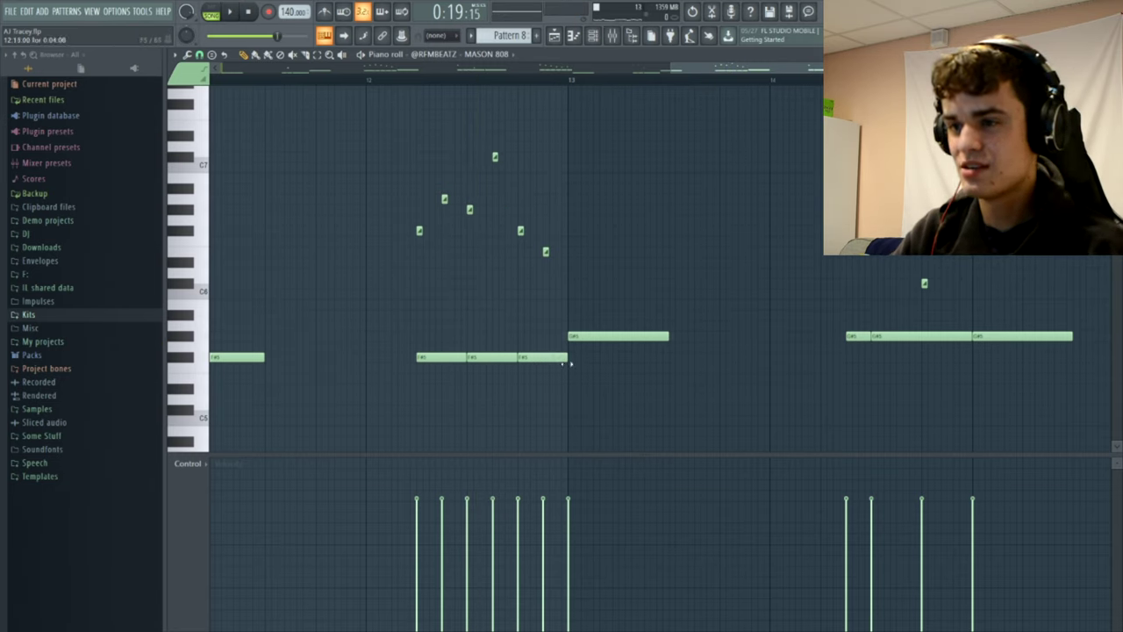
{"action": "key", "text": "space"}
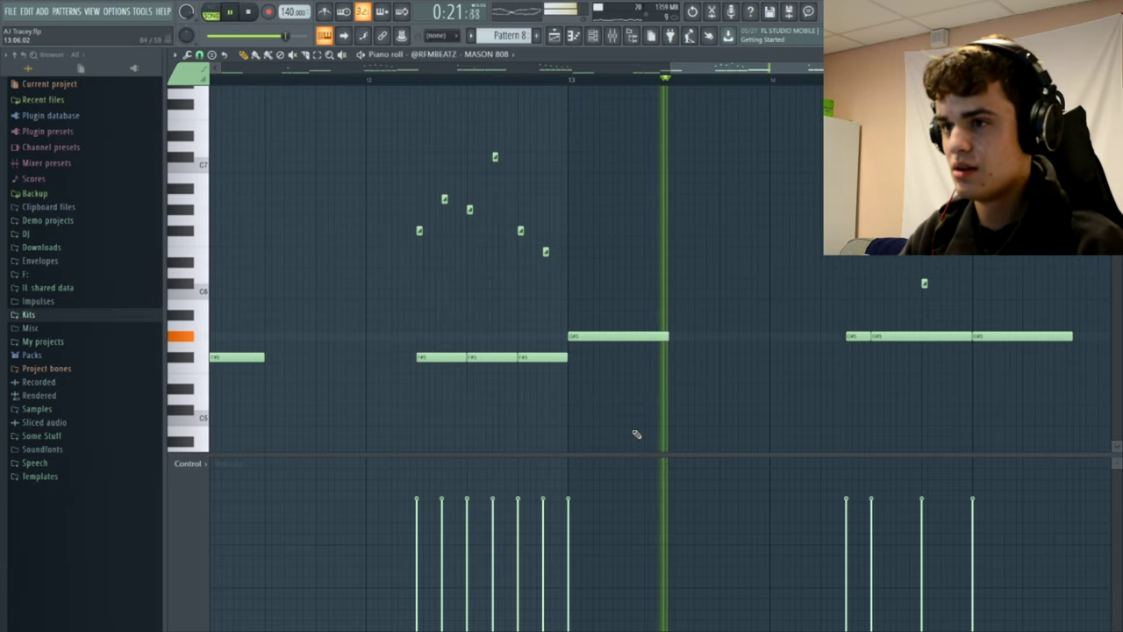
{"action": "key", "text": "space"}
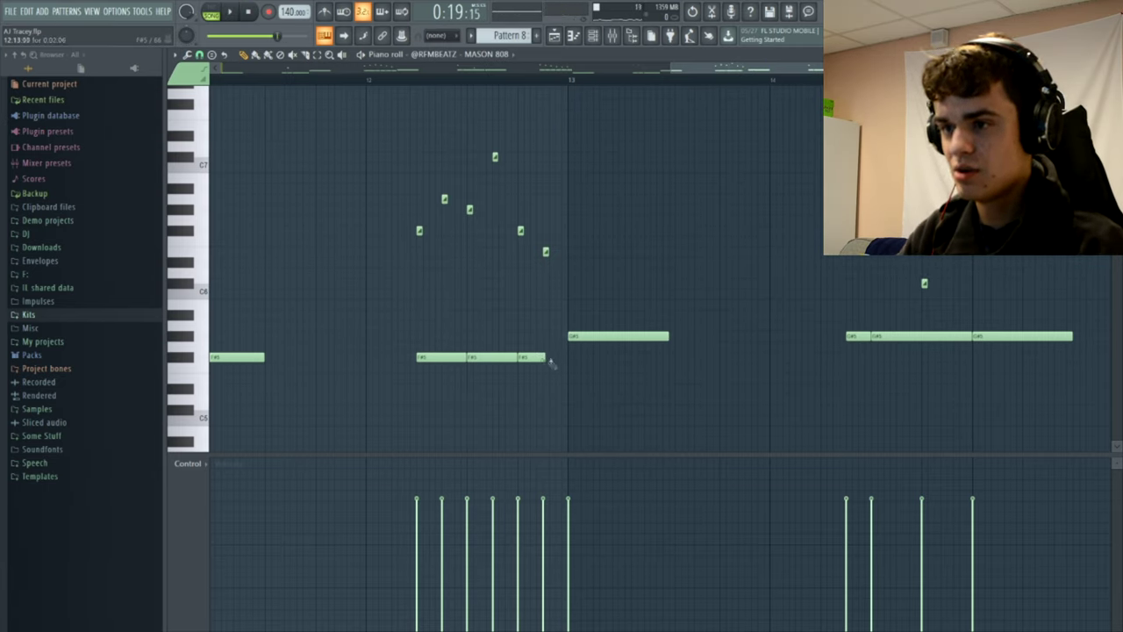
{"action": "left_click_drag", "start_coordinate": [542, 359], "coordinate": [544, 363]}
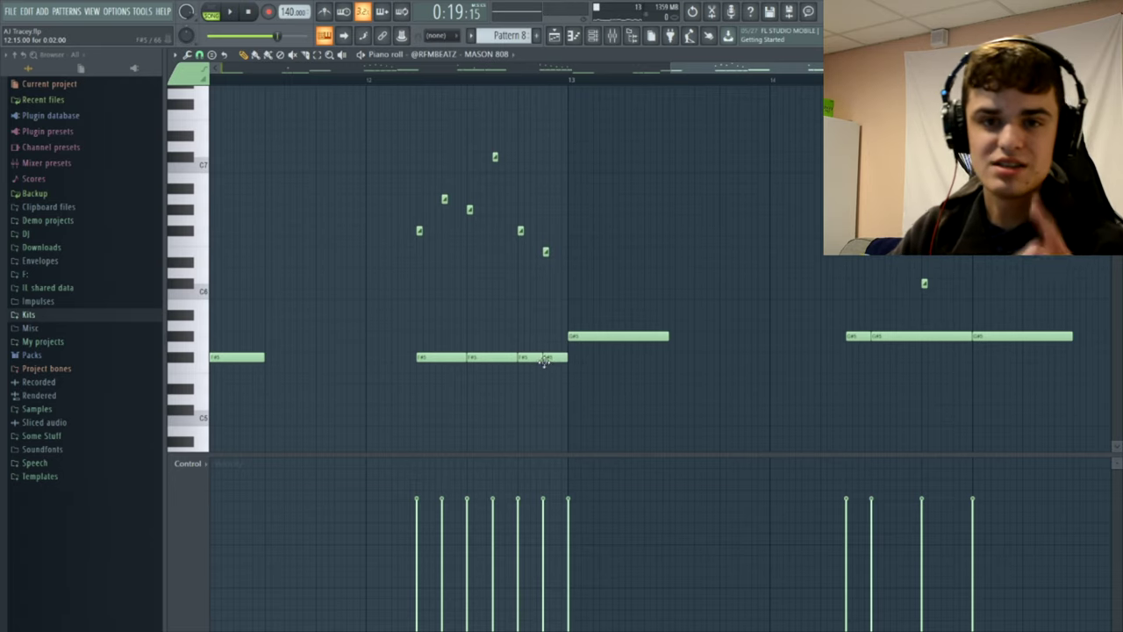
Add short slide notes A6 and G#6 on steps 9 and 11 of bar 14, and split its long G#5 note at step 13.
{"action": "left_click_drag", "start_coordinate": [684, 69], "coordinate": [755, 71]}
{"action": "key", "text": "space"}
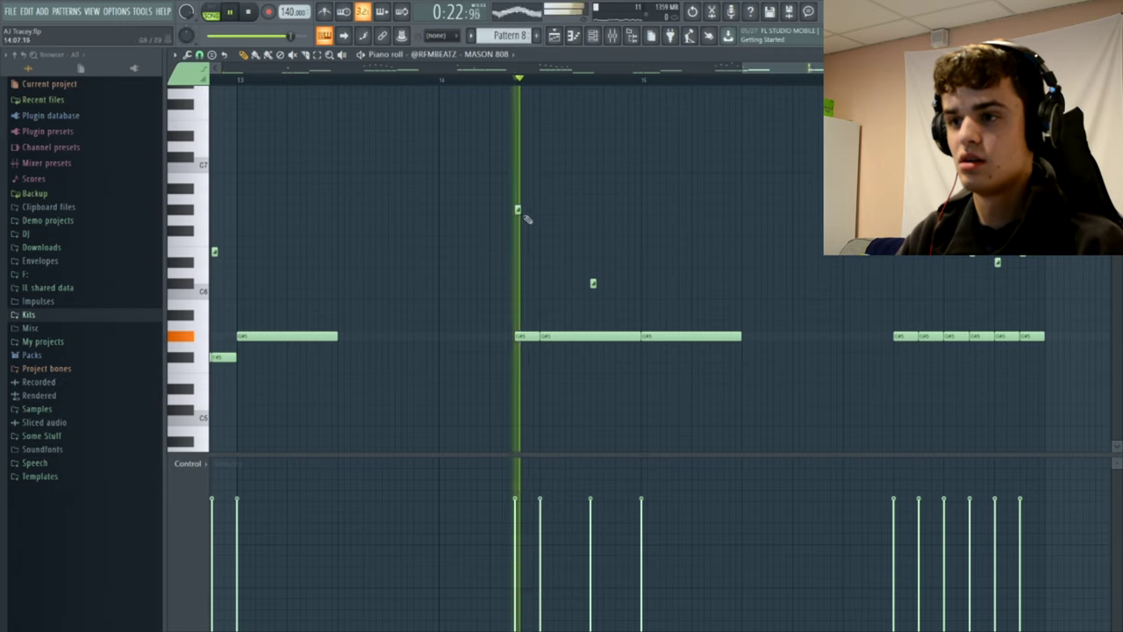
{"action": "left_click_drag", "start_coordinate": [534, 218], "coordinate": [543, 199]}
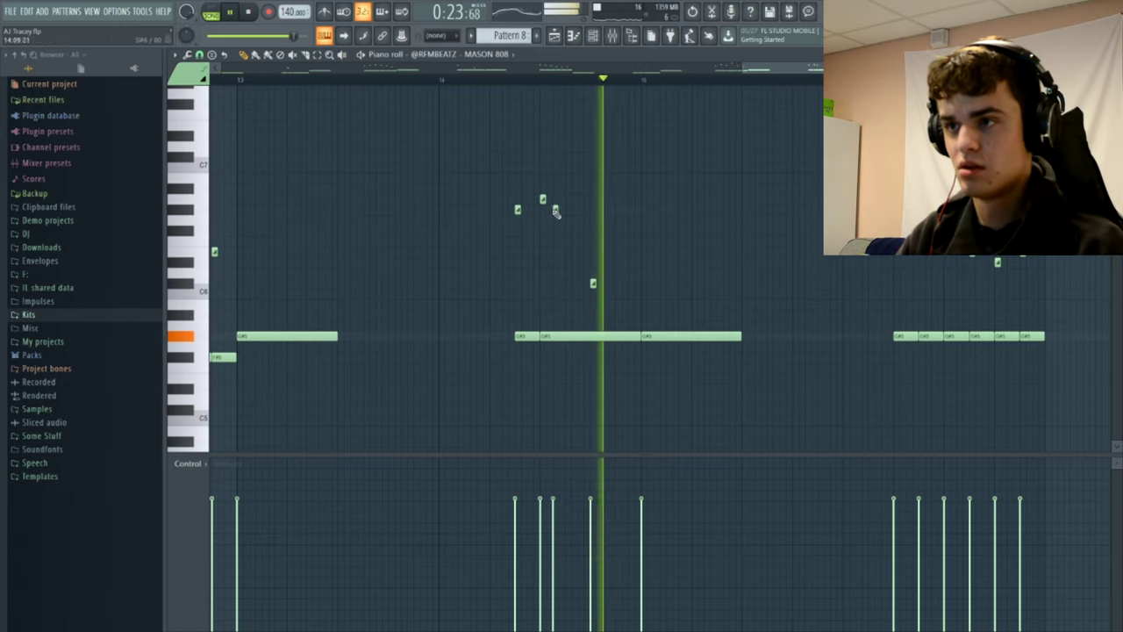
{"action": "left_click", "coordinate": [568, 211]}
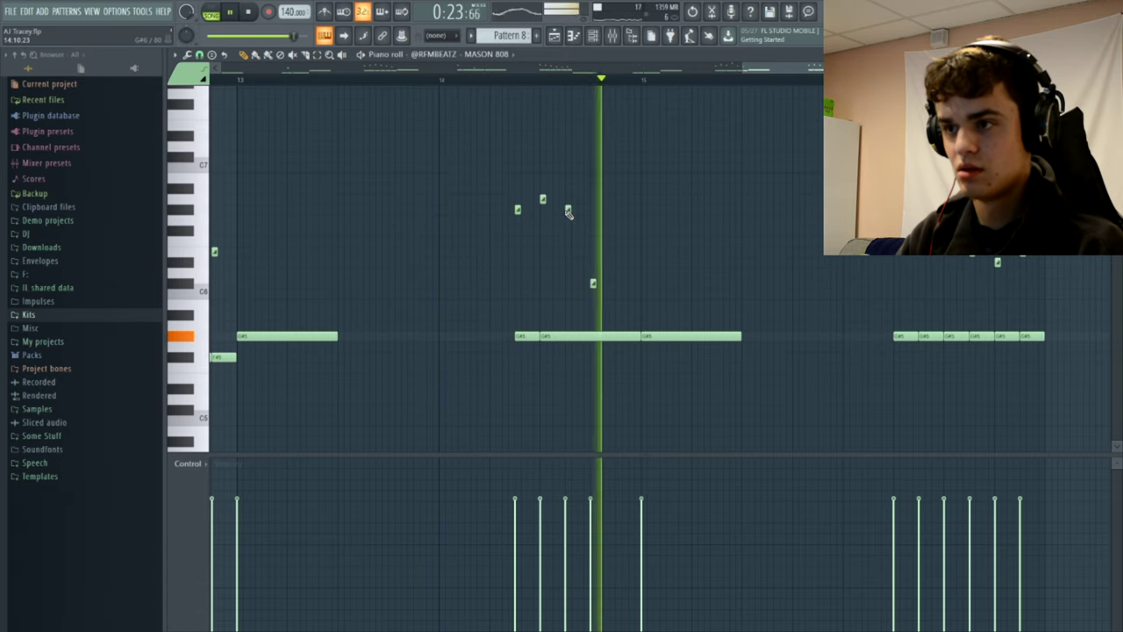
{"action": "left_click", "coordinate": [586, 337]}
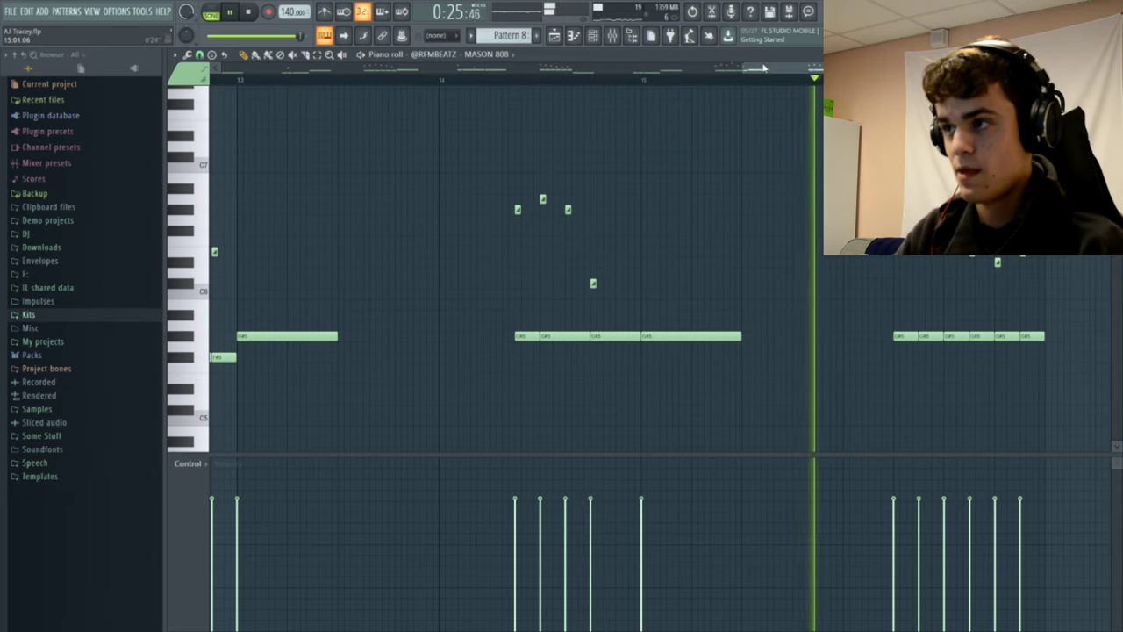
Stop playback and add two-step G#5 notes on steps 1 and 3 of bar 16.
{"action": "key", "text": "space"}
{"action": "left_click", "coordinate": [321, 337]}
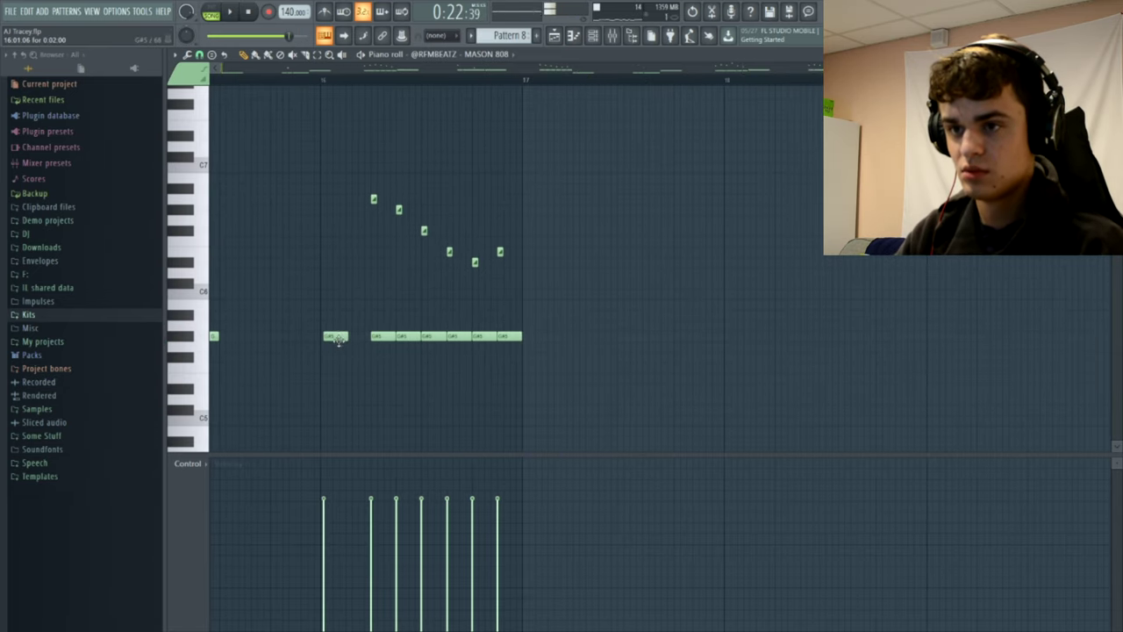
{"action": "left_click", "coordinate": [345, 337]}
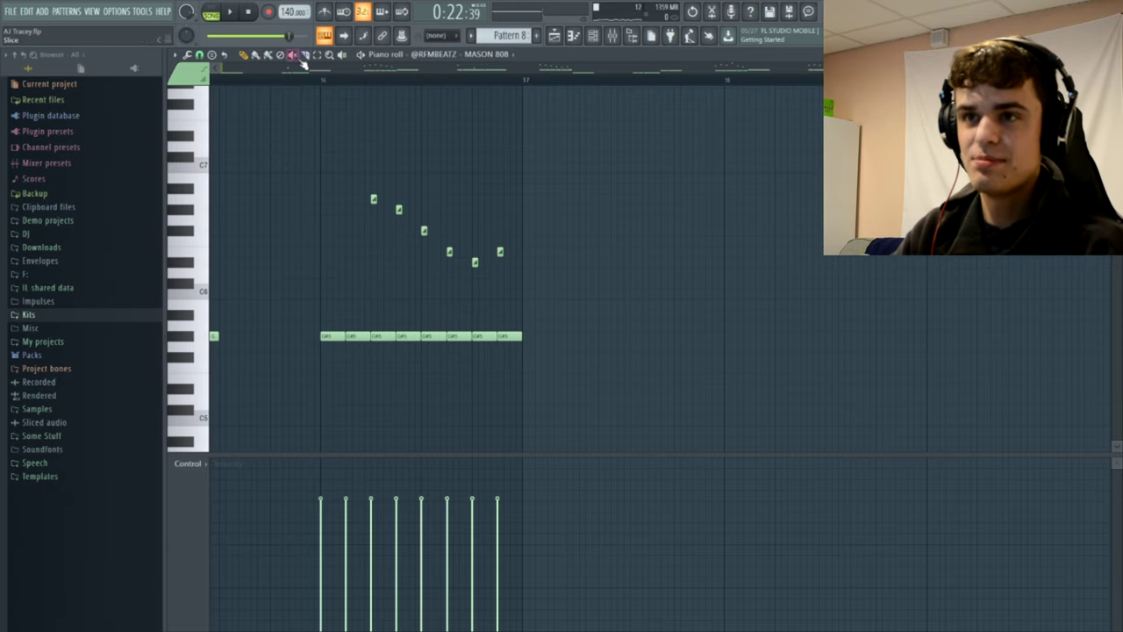
Raise the slide notes of bar 16 by one octave and transpose the bar's last four G#5 notes up to B5.
{"action": "left_click_drag", "start_coordinate": [355, 268], "coordinate": [647, 131]}
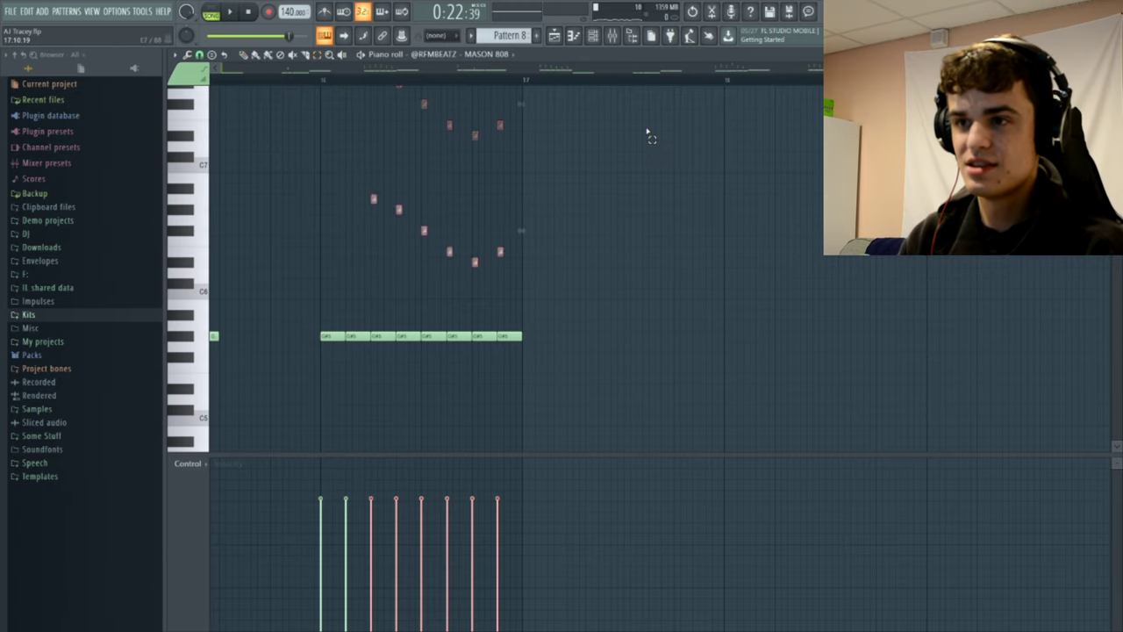
{"action": "key", "text": "ctrl+Up"}
{"action": "left_click_drag", "start_coordinate": [420, 351], "coordinate": [532, 322]}
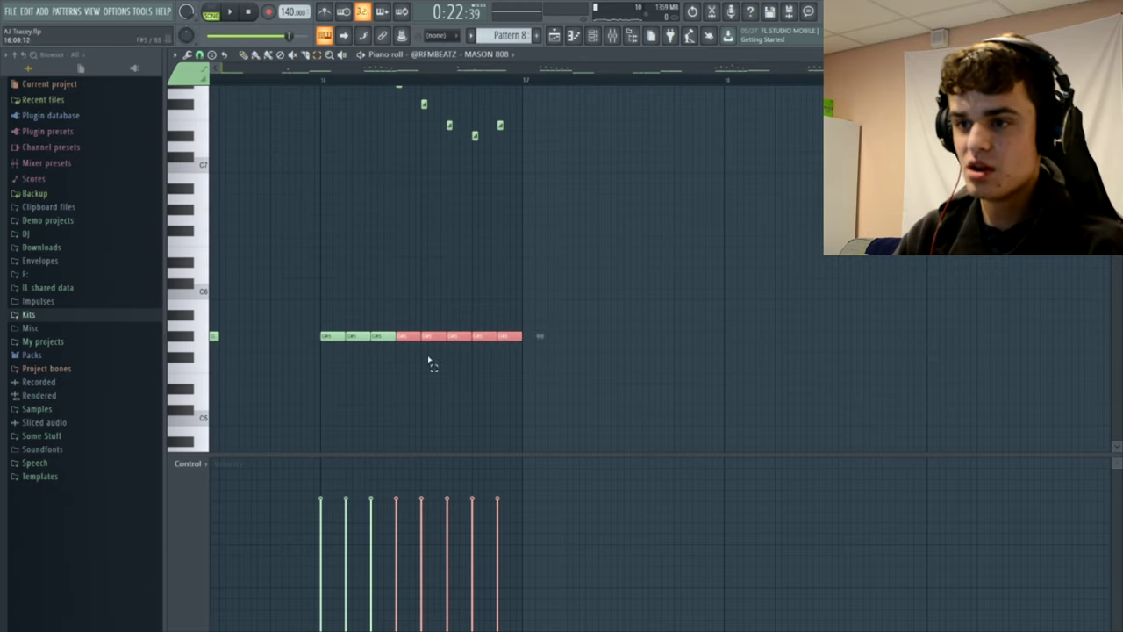
{"action": "key", "text": "shift+Up"}
{"action": "key", "text": "shift+Up"}
{"action": "key", "text": "shift+Up"}
{"action": "scroll", "coordinate": [440, 231], "scroll_direction": "up", "scroll_amount": 3}
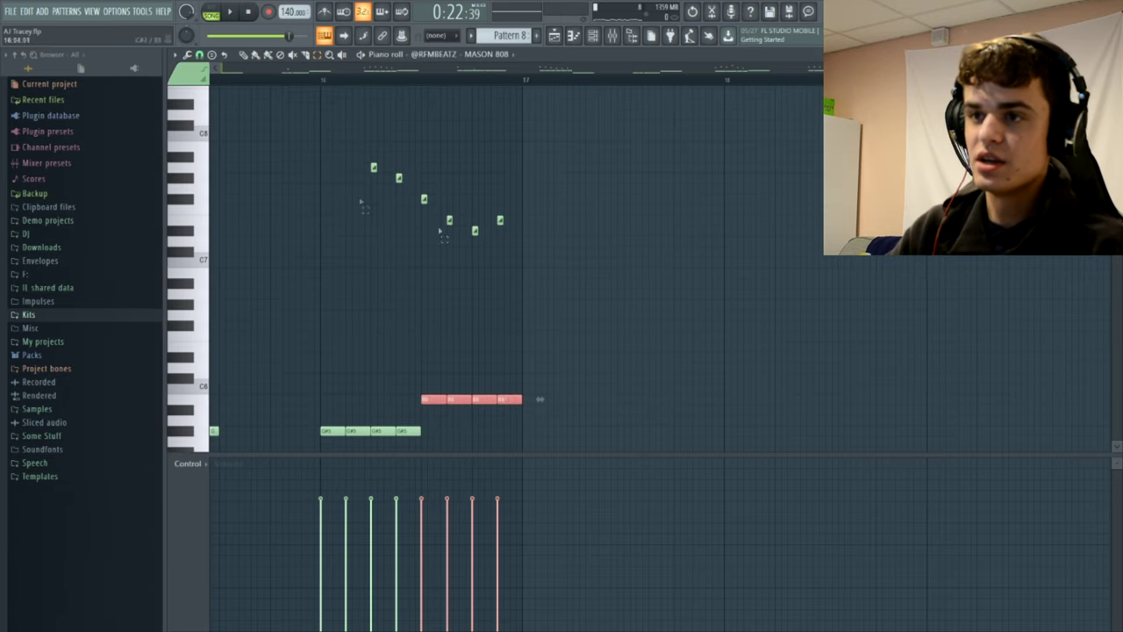
{"action": "scroll", "coordinate": [347, 129], "scroll_direction": "down", "scroll_amount": 3}
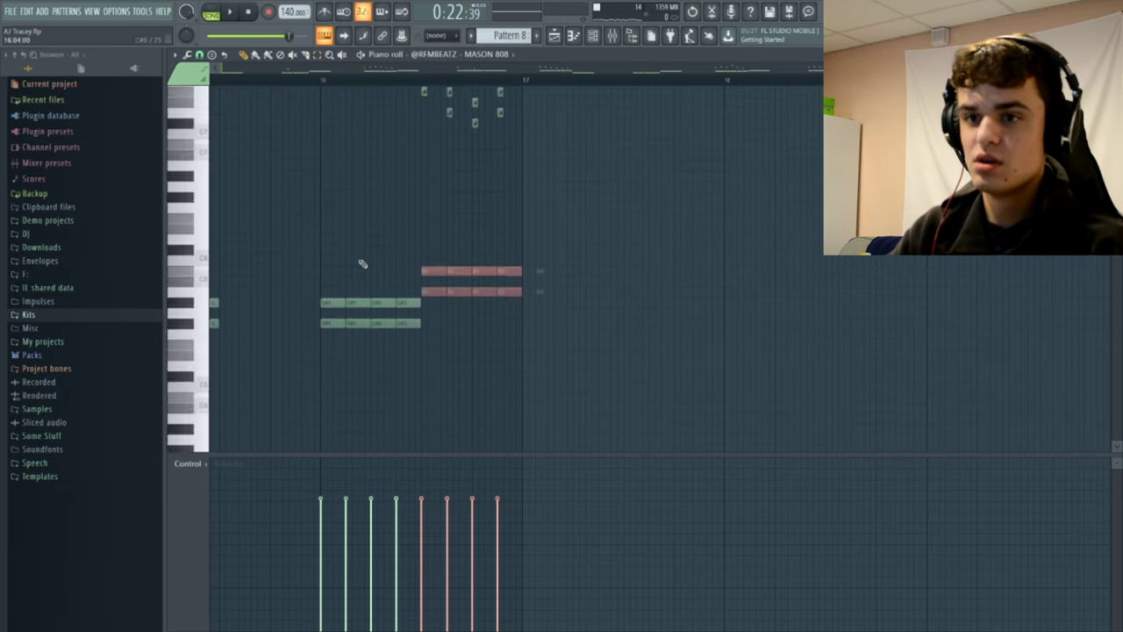
{"action": "scroll", "coordinate": [515, 269], "scroll_direction": "left", "scroll_amount": 2}
{"action": "scroll", "coordinate": [712, 173], "scroll_direction": "up", "scroll_amount": 3}
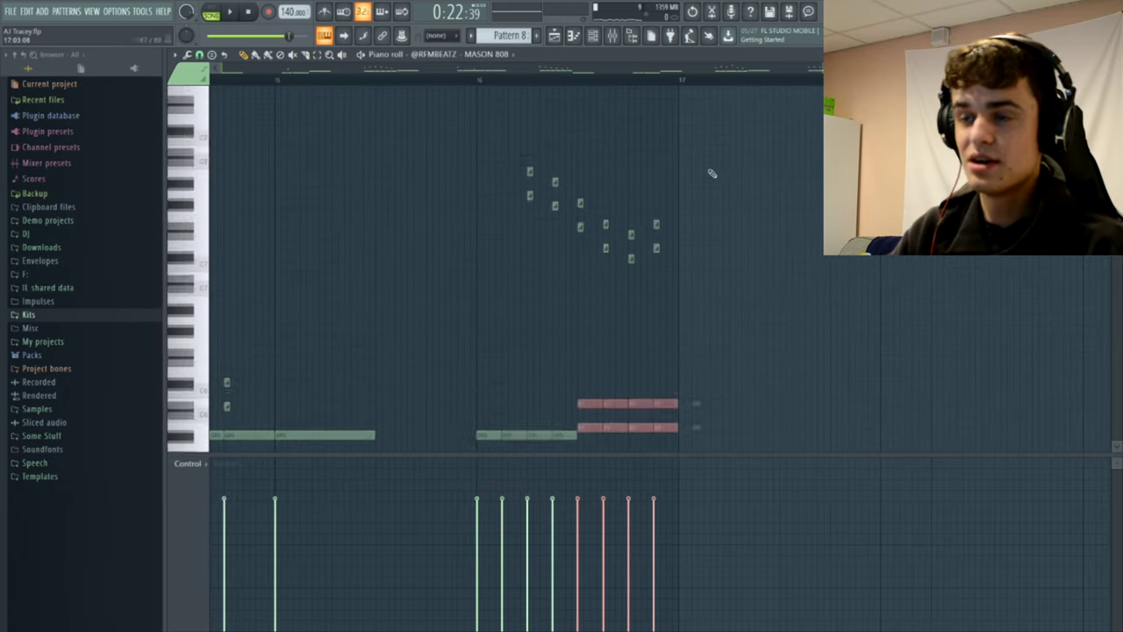
{"action": "scroll", "coordinate": [712, 173], "scroll_direction": "down", "scroll_amount": 2}
{"action": "key", "text": "ctrl+d"}
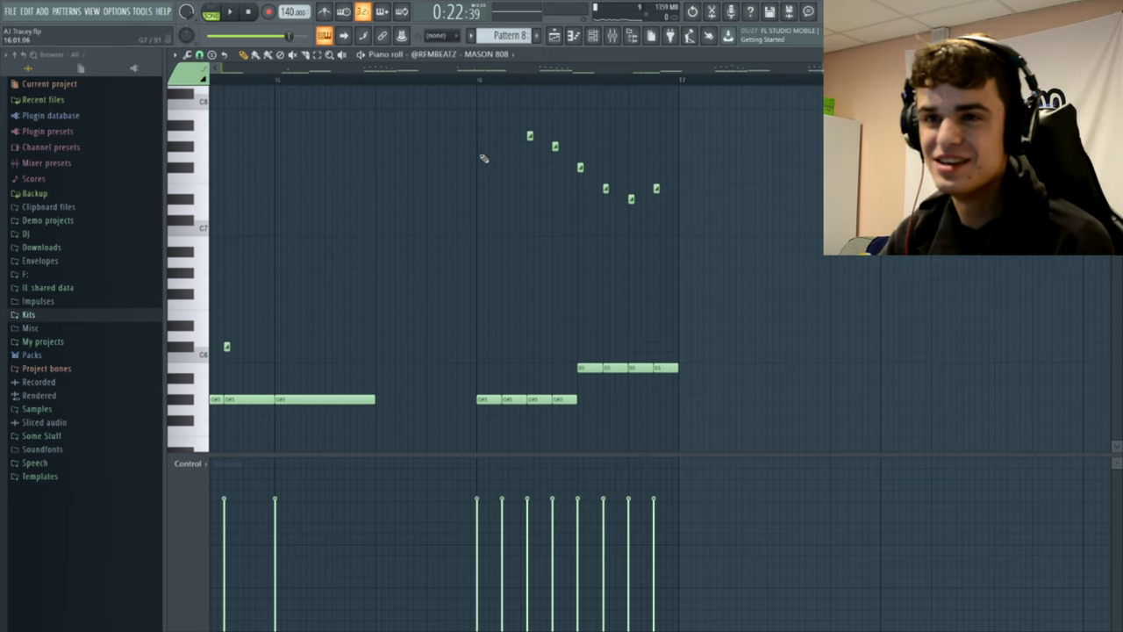
Add short slide notes G#7 and B7 on steps 1 and 3 of bar 16 and audition the bar.
{"action": "left_click_drag", "start_coordinate": [483, 158], "coordinate": [483, 146]}
{"action": "key", "text": "space"}
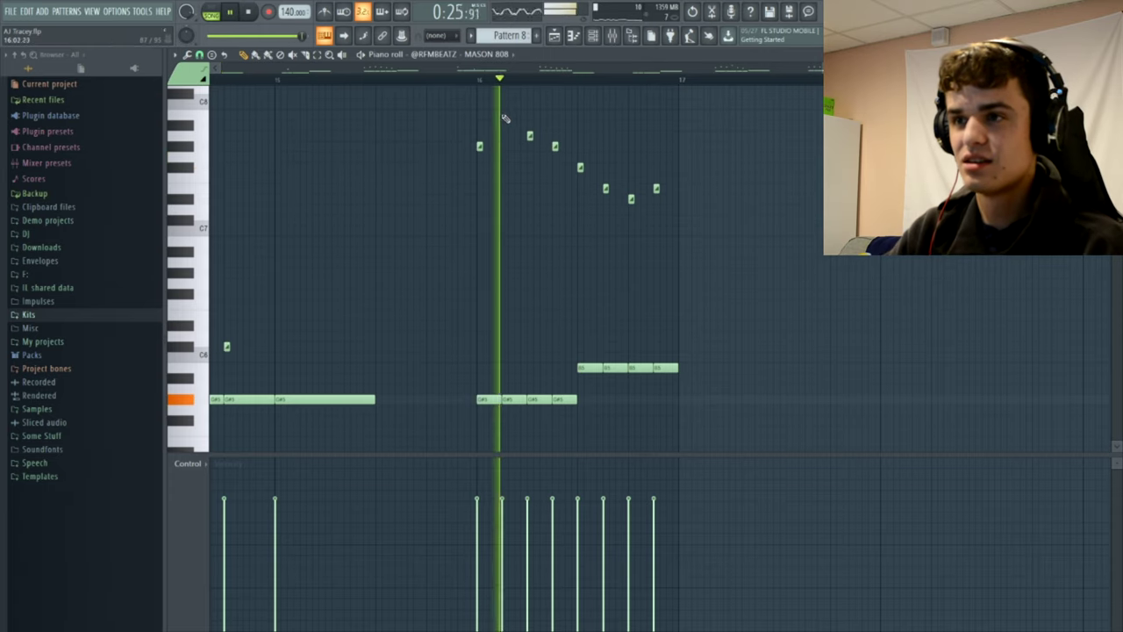
{"action": "key", "text": "space"}
{"action": "left_click", "coordinate": [504, 117]}
{"action": "key", "text": "space"}
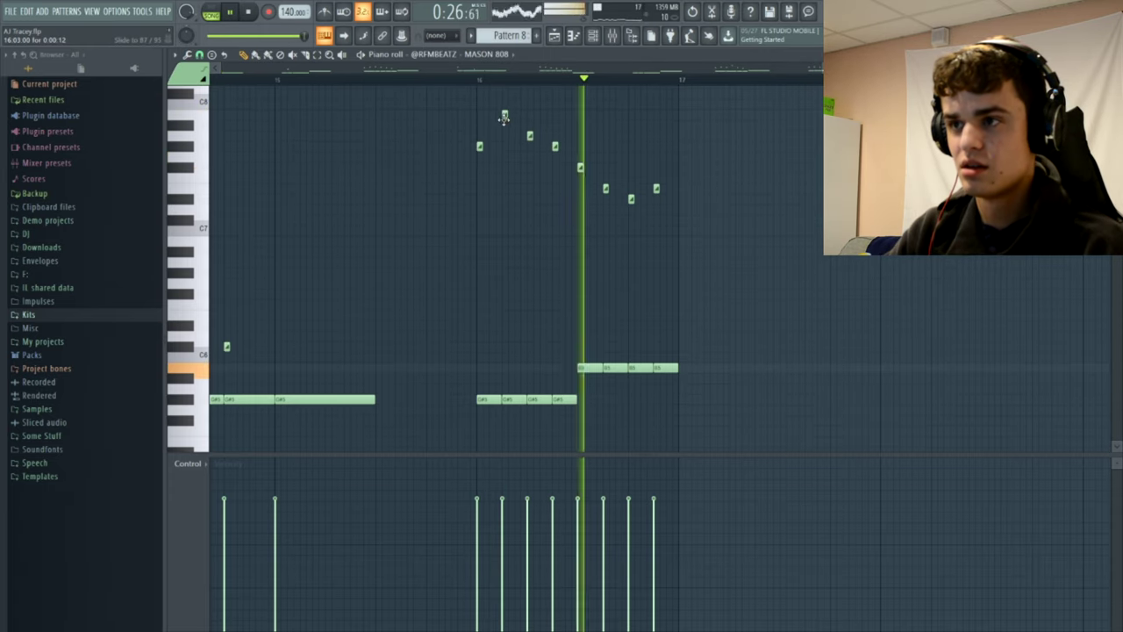
{"action": "key", "text": "space"}
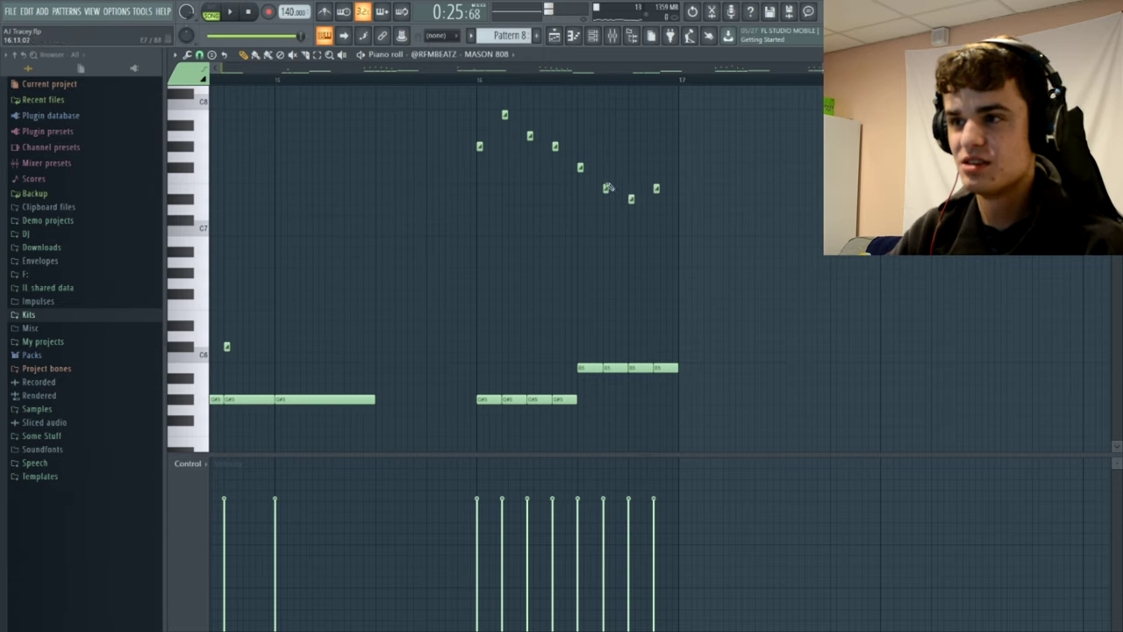
{"action": "left_click", "coordinate": [575, 166]}
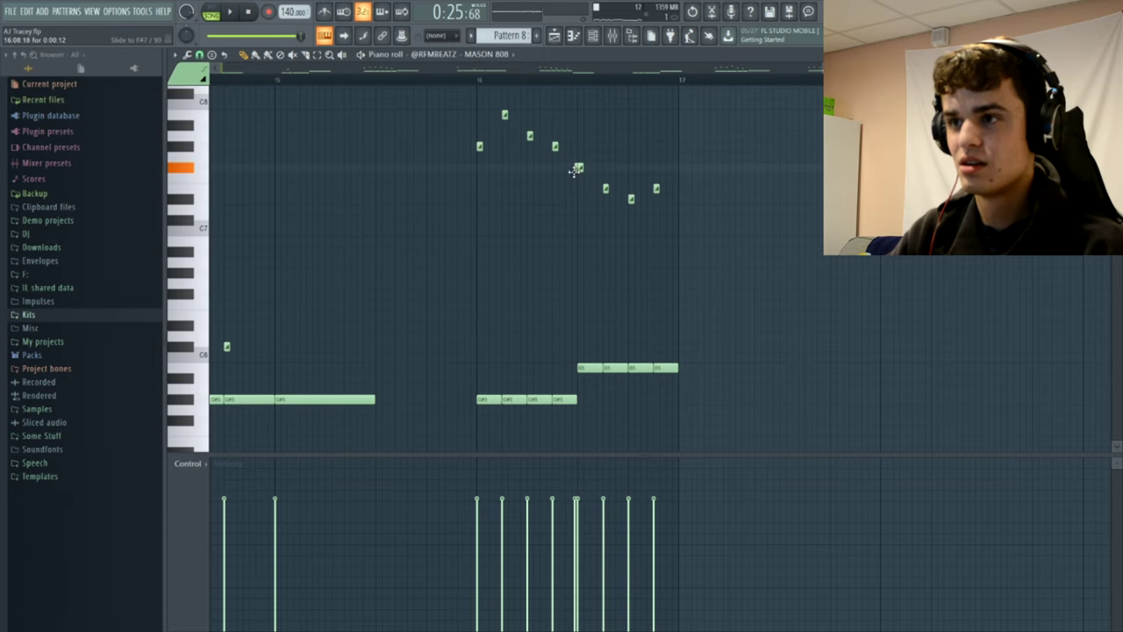
{"action": "right_click", "coordinate": [575, 170]}
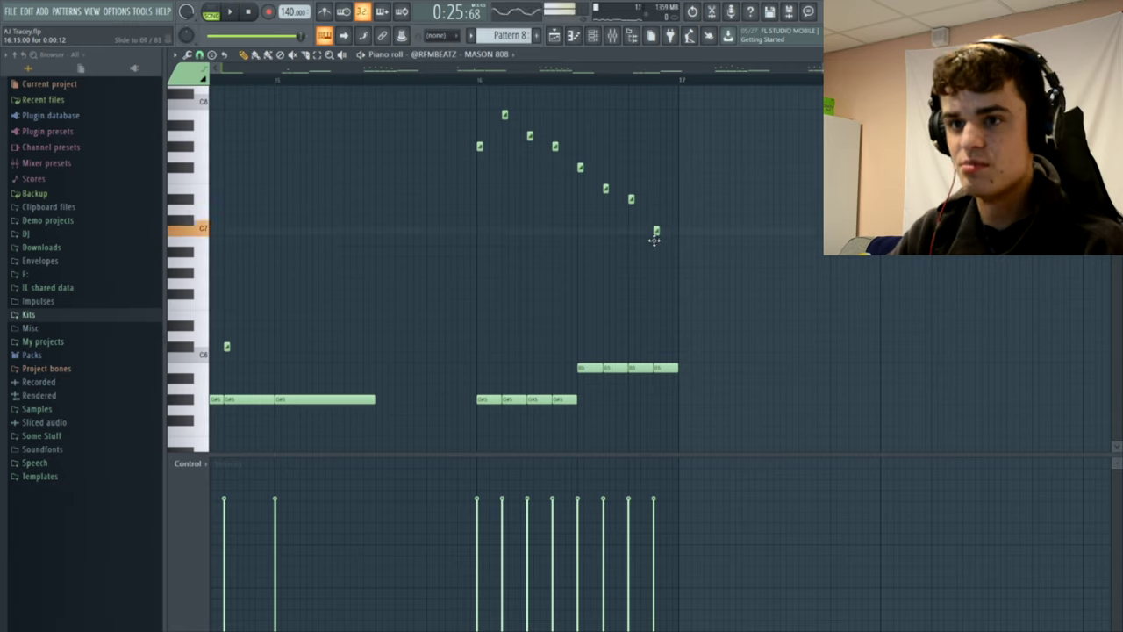
Audition the 808 slide run in bar 16 from the start of the bar, and stop playback.
{"action": "key", "text": "space"}
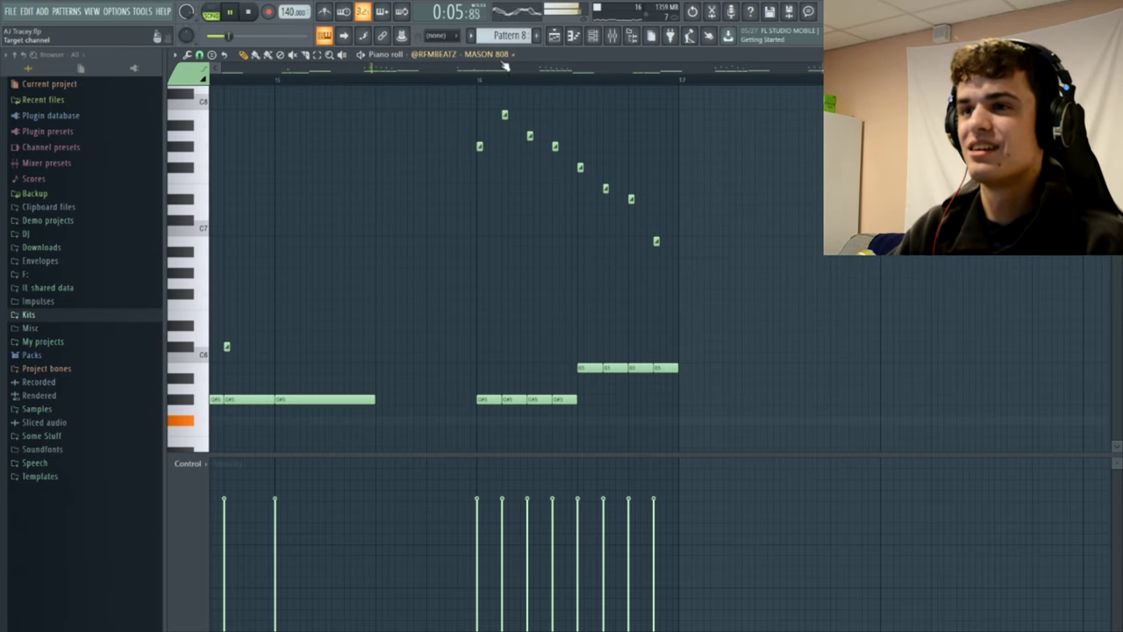
{"action": "left_click", "coordinate": [485, 79]}
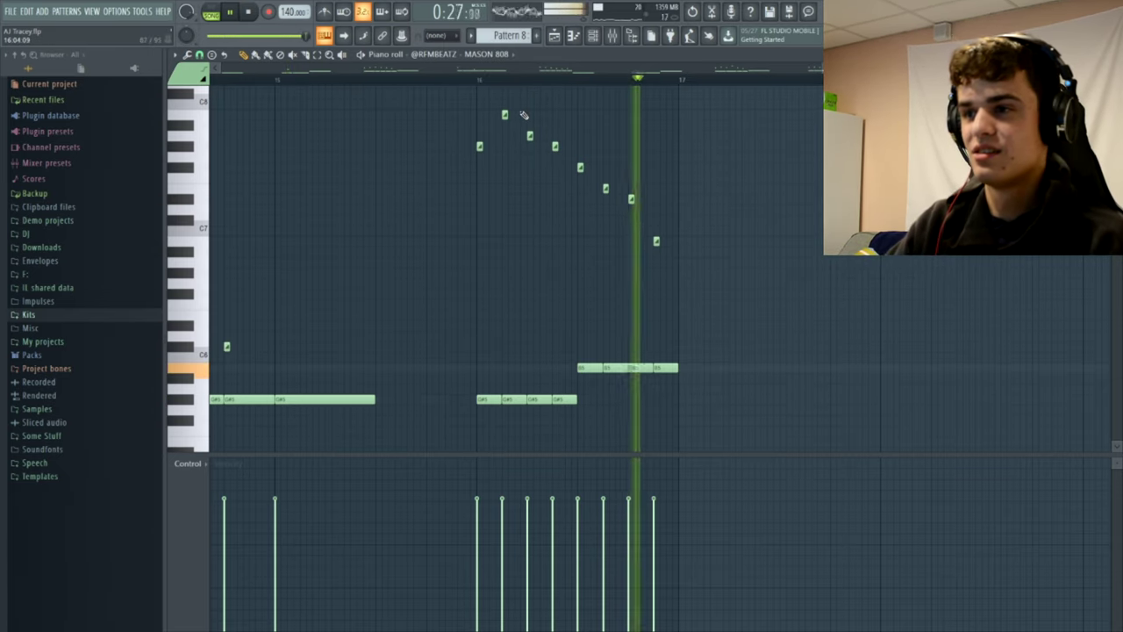
{"action": "key", "text": "space"}
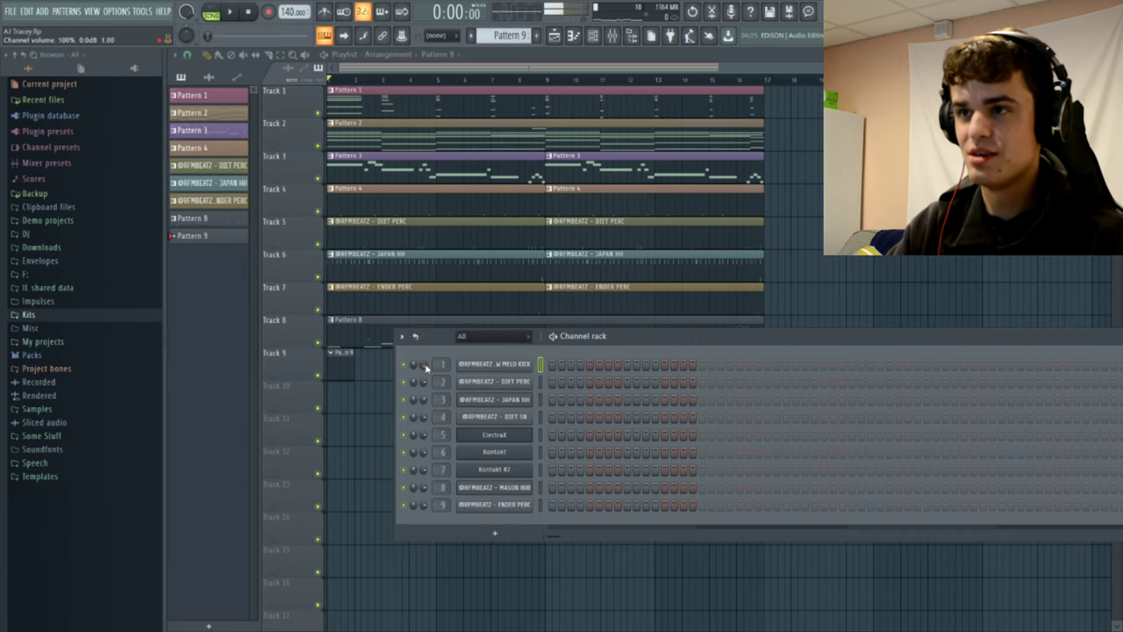
During playback, program Pattern 9's kick on bar 1 step 1, bar 2 step 9, bar 3 step 1, and bar 4 steps 7 and 9.
{"action": "key", "text": "F6"}
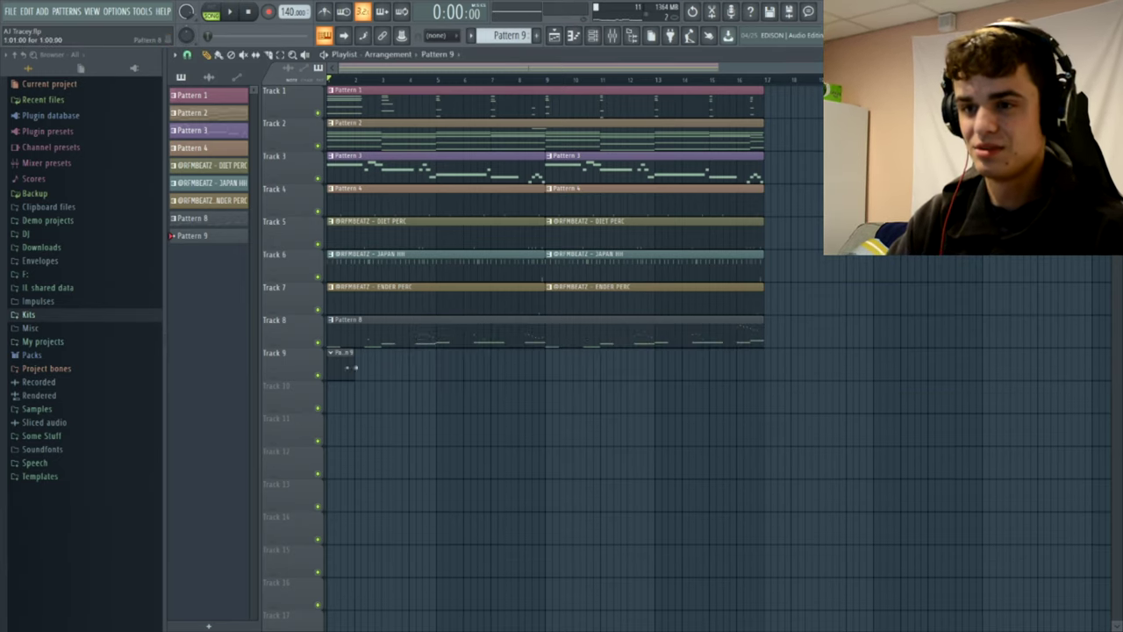
{"action": "key", "text": "F6"}
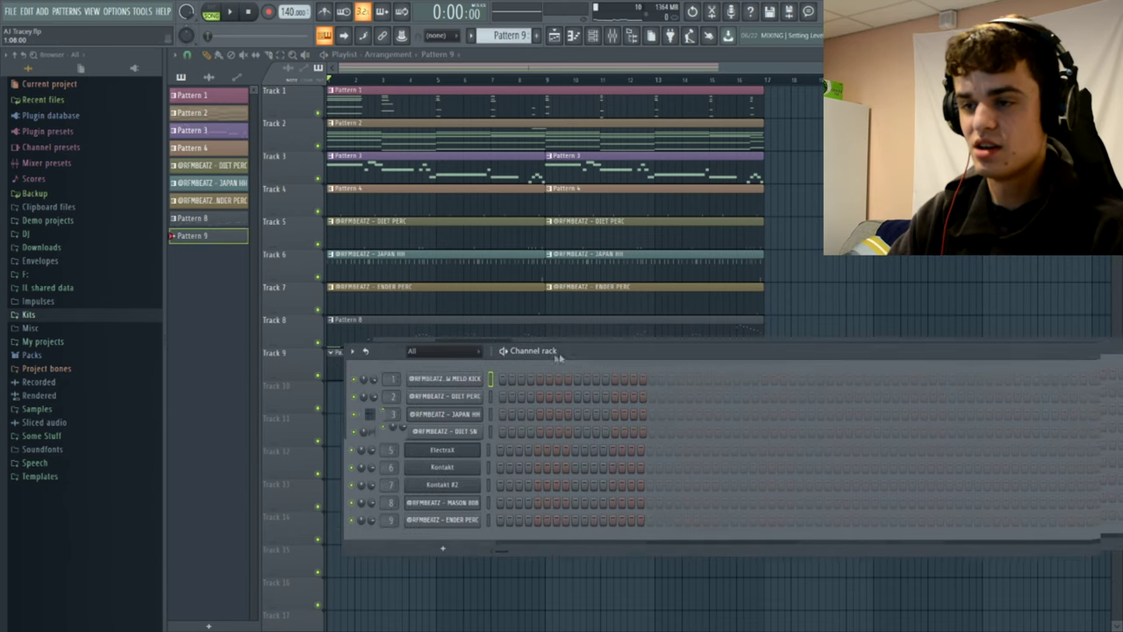
{"action": "key", "text": "space"}
{"action": "left_click_drag", "start_coordinate": [637, 353], "coordinate": [507, 372]}
{"action": "left_click", "coordinate": [525, 401]}
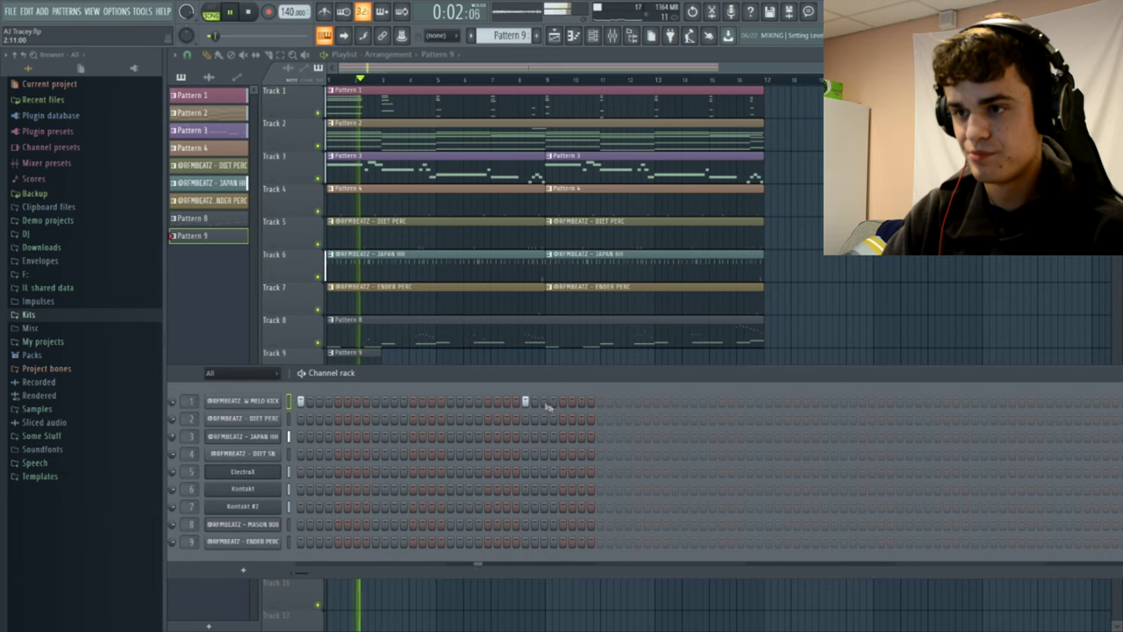
{"action": "left_click", "coordinate": [599, 401]}
{"action": "left_click", "coordinate": [805, 401]}
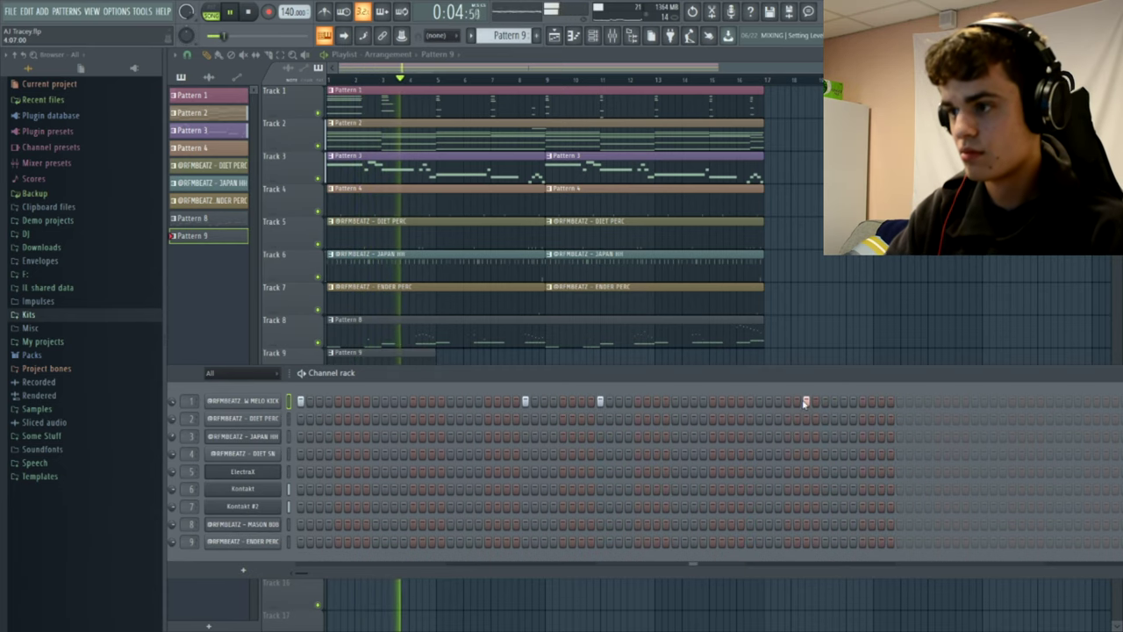
{"action": "left_click", "coordinate": [825, 401]}
Continue the kick pattern with hits on bar 5 step 1, bar 6 step 9 and bar 7 step 1.
{"action": "left_click_drag", "start_coordinate": [838, 380], "coordinate": [579, 368]}
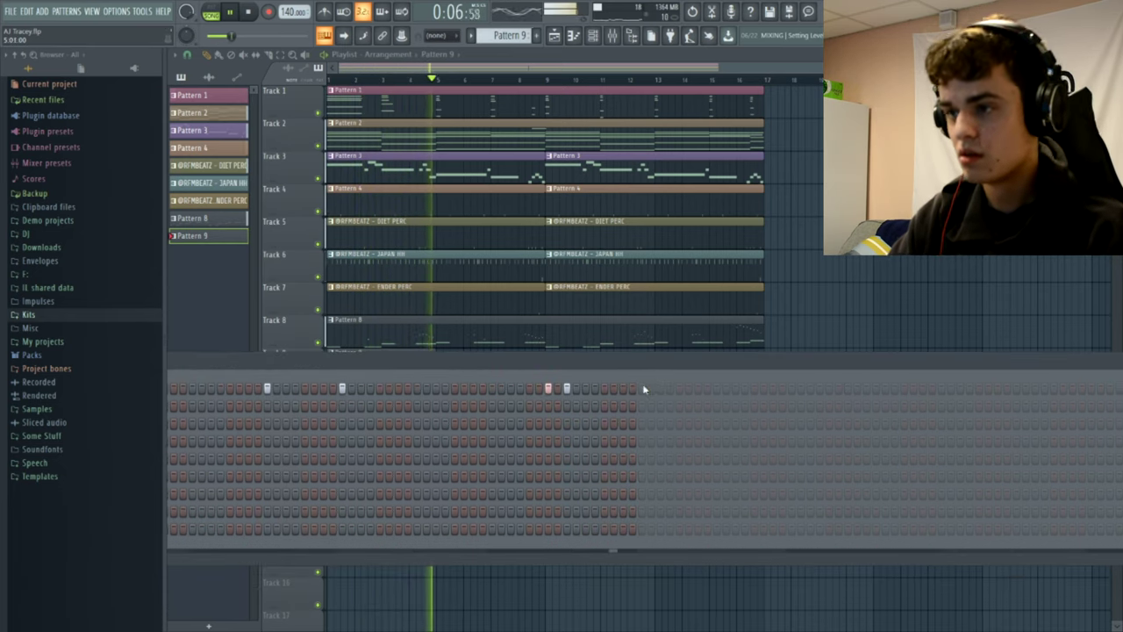
{"action": "left_click", "coordinate": [642, 387]}
{"action": "left_click_drag", "start_coordinate": [684, 369], "coordinate": [605, 381]}
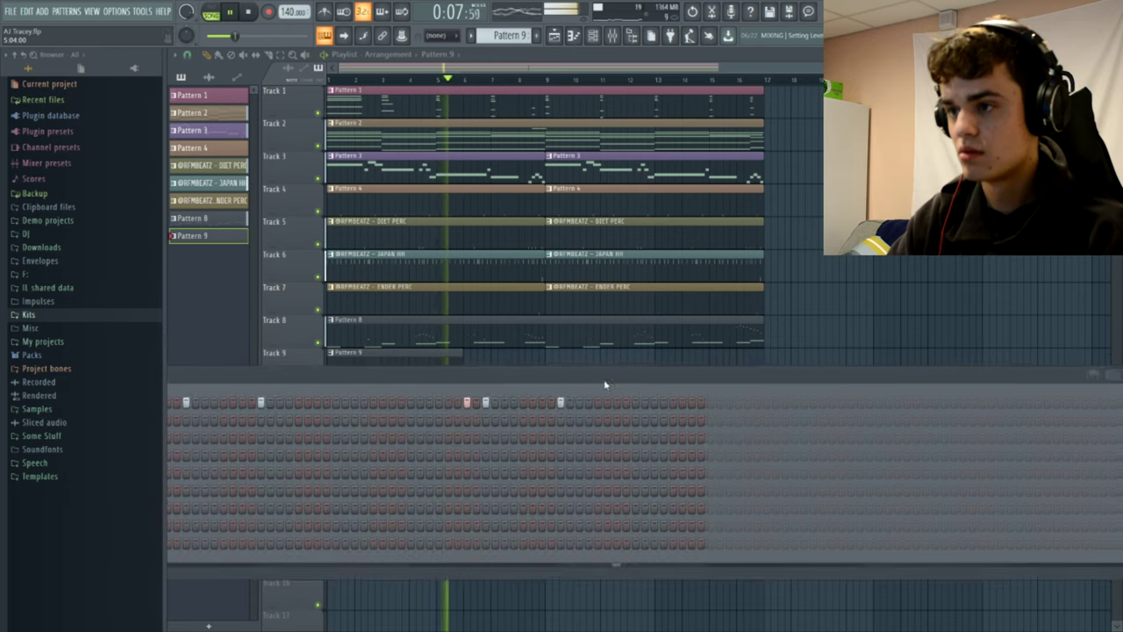
{"action": "left_click", "coordinate": [786, 401]}
{"action": "left_click", "coordinate": [860, 402]}
Add kicks on steps 5 and 9 of bar 8 and place a second Pattern 9 clip at bar 9 on Track 9.
{"action": "left_click_drag", "start_coordinate": [862, 381], "coordinate": [637, 394]}
{"action": "left_click", "coordinate": [823, 416]}
{"action": "left_click", "coordinate": [851, 416]}
{"action": "left_click", "coordinate": [861, 416]}
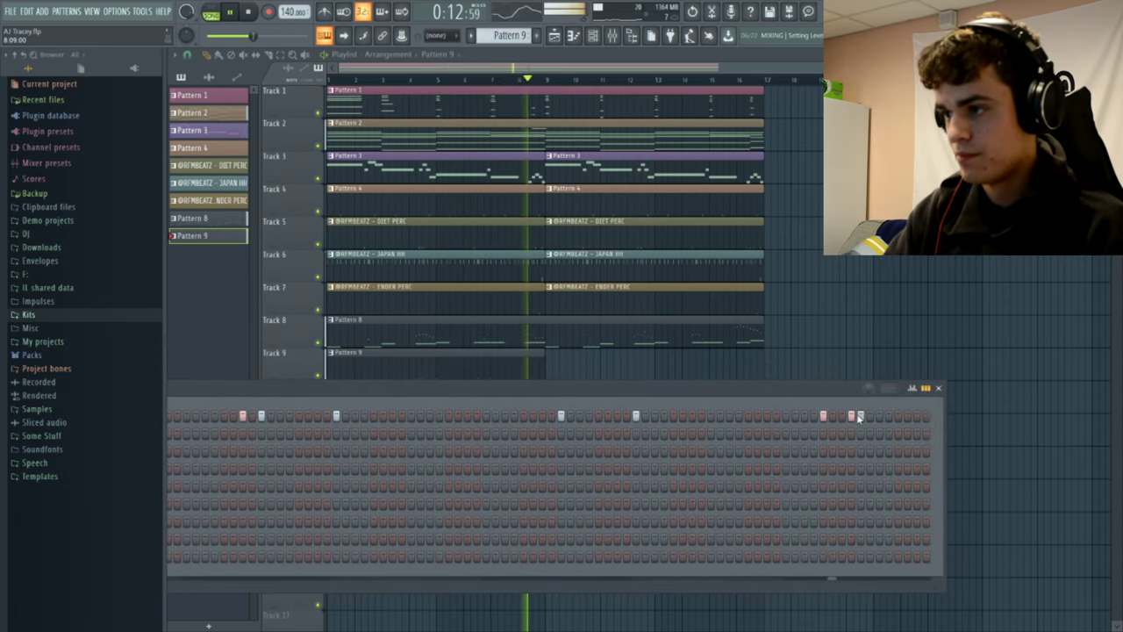
{"action": "right_click", "coordinate": [851, 416]}
{"action": "left_click", "coordinate": [549, 365]}
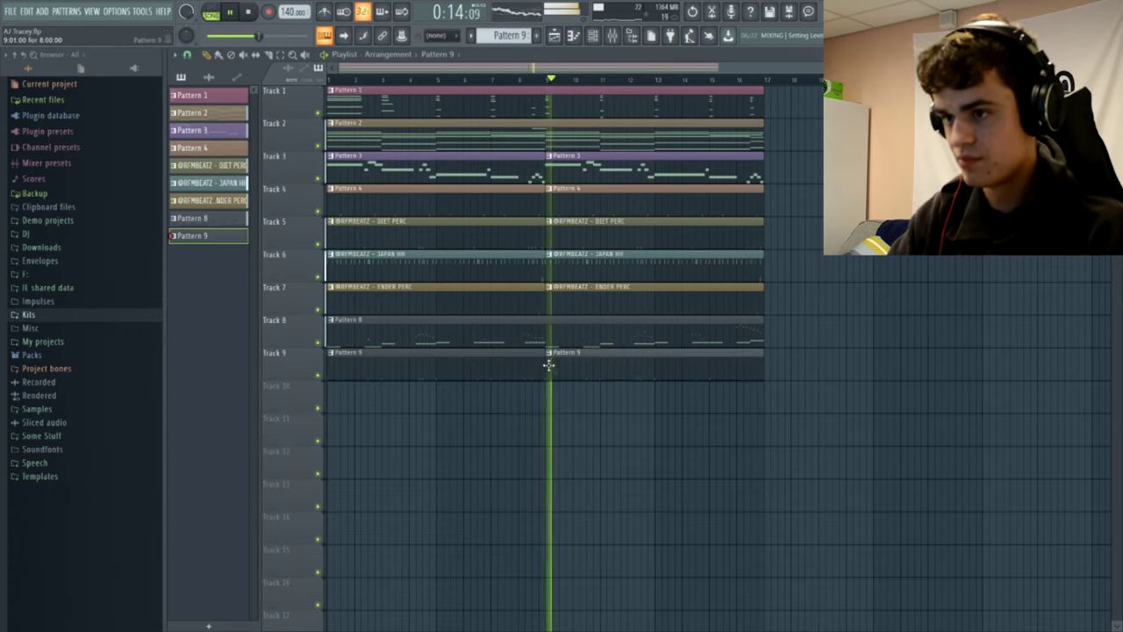
Open Pattern 9's kick notes in the piano roll, select them all and transpose them down.
{"action": "double_click", "coordinate": [479, 362]}
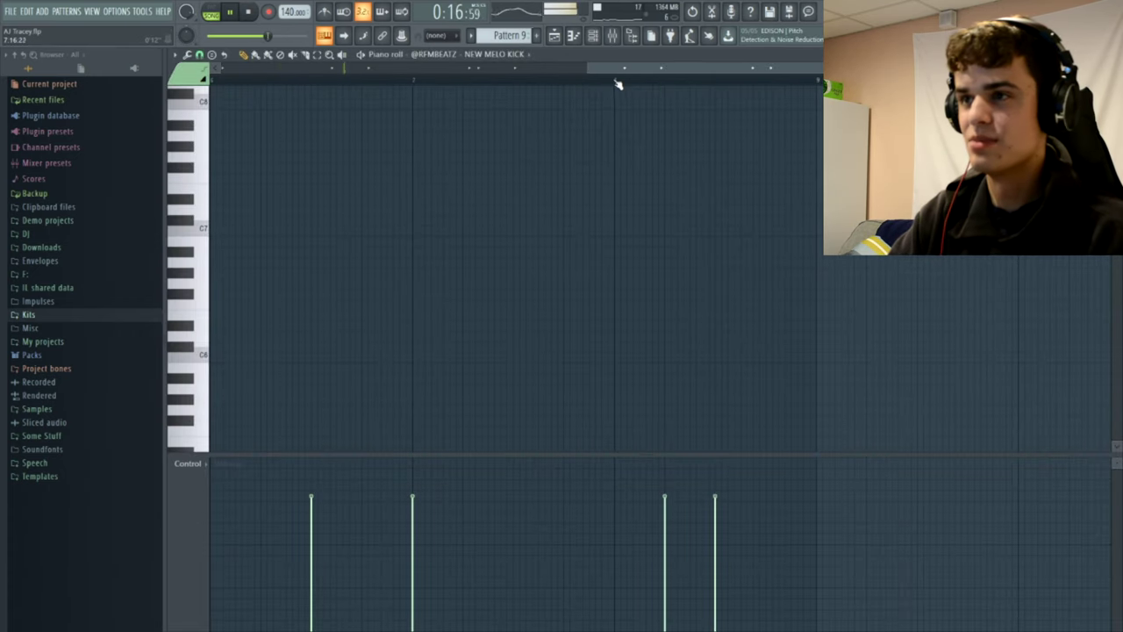
{"action": "left_click_drag", "start_coordinate": [590, 70], "coordinate": [211, 71]}
{"action": "scroll", "coordinate": [659, 363], "scroll_direction": "down", "scroll_amount": 7}
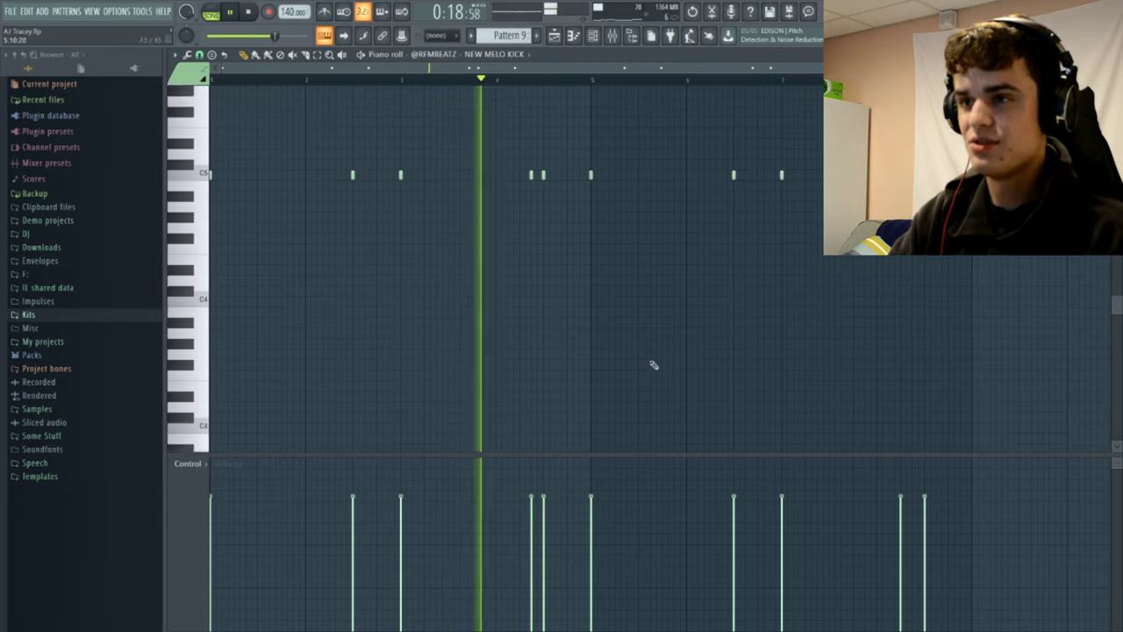
{"action": "scroll", "coordinate": [652, 364], "scroll_direction": "up", "scroll_amount": 2}
{"action": "key", "text": "ctrl+a"}
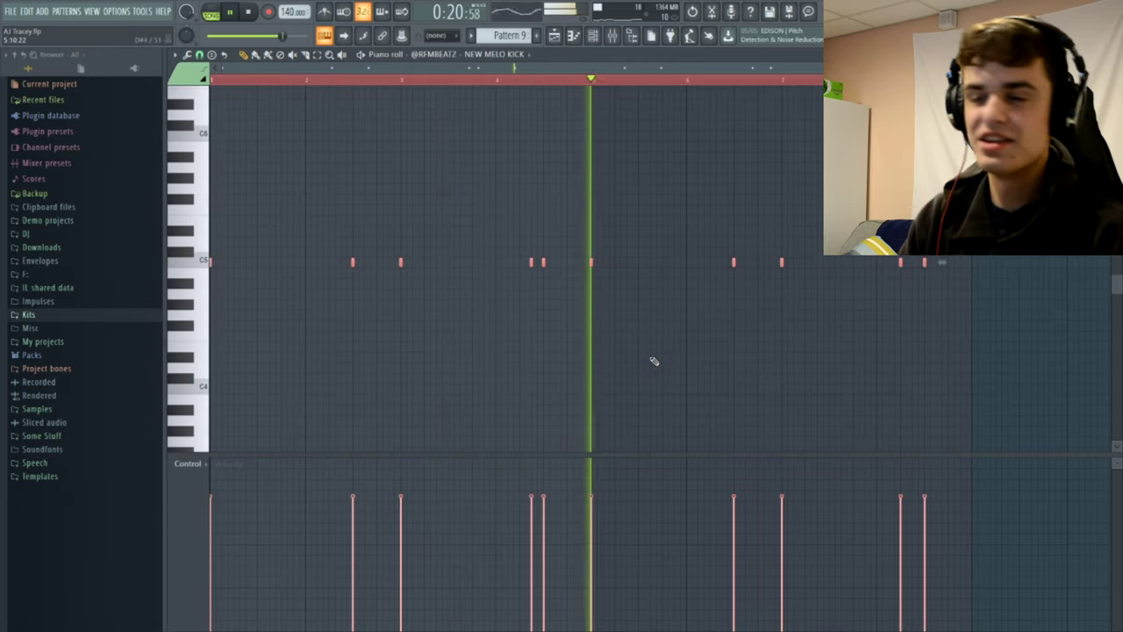
{"action": "key", "text": "Down"}
{"action": "key", "text": "Down"}
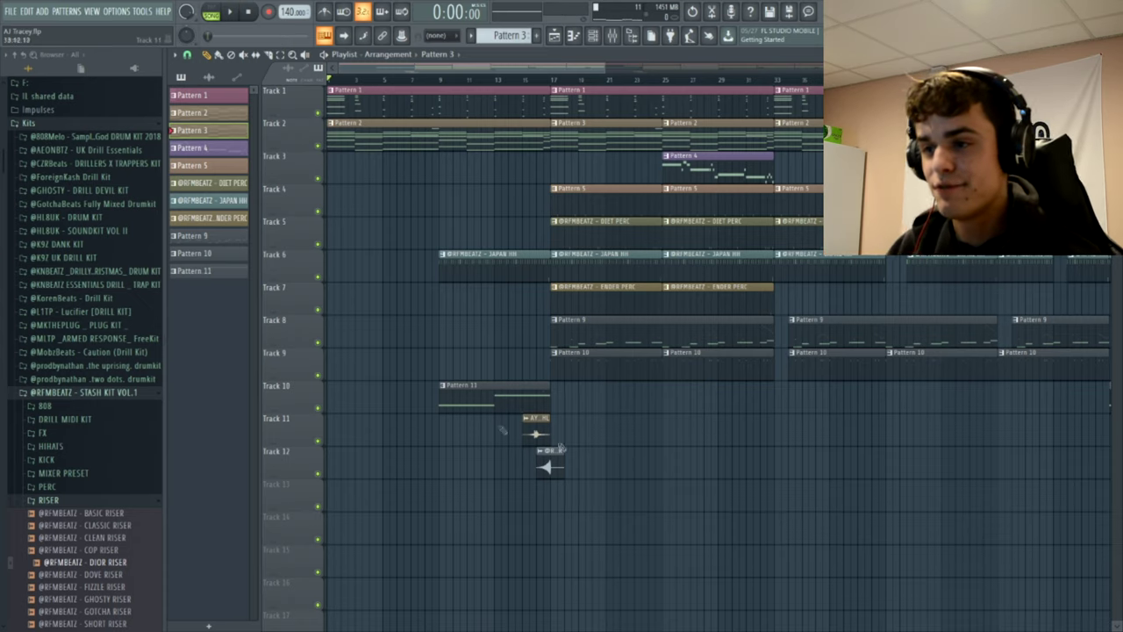
Open Pattern 11 from Track 10 and examine the full eight-bar reese sub line with its slide notes.
{"action": "left_click", "coordinate": [461, 395]}
{"action": "double_click", "coordinate": [463, 392]}
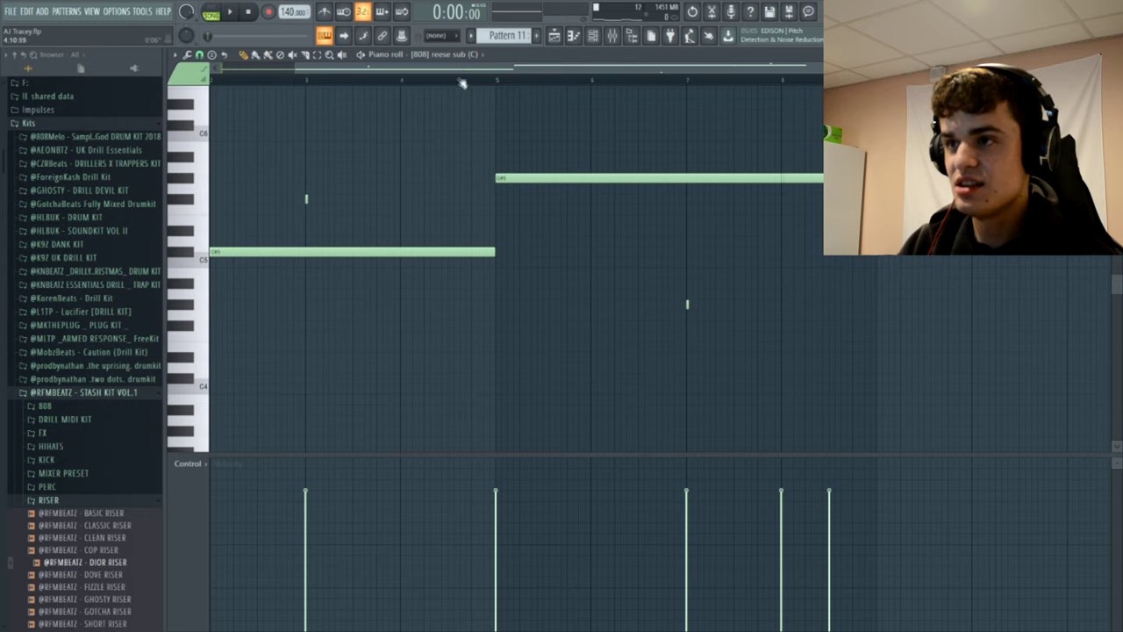
{"action": "left_click_drag", "start_coordinate": [465, 70], "coordinate": [97, 77]}
{"action": "scroll", "coordinate": [565, 234], "scroll_direction": "up", "scroll_amount": 2}
{"action": "scroll", "coordinate": [555, 72], "scroll_direction": "down", "scroll_amount": 2}
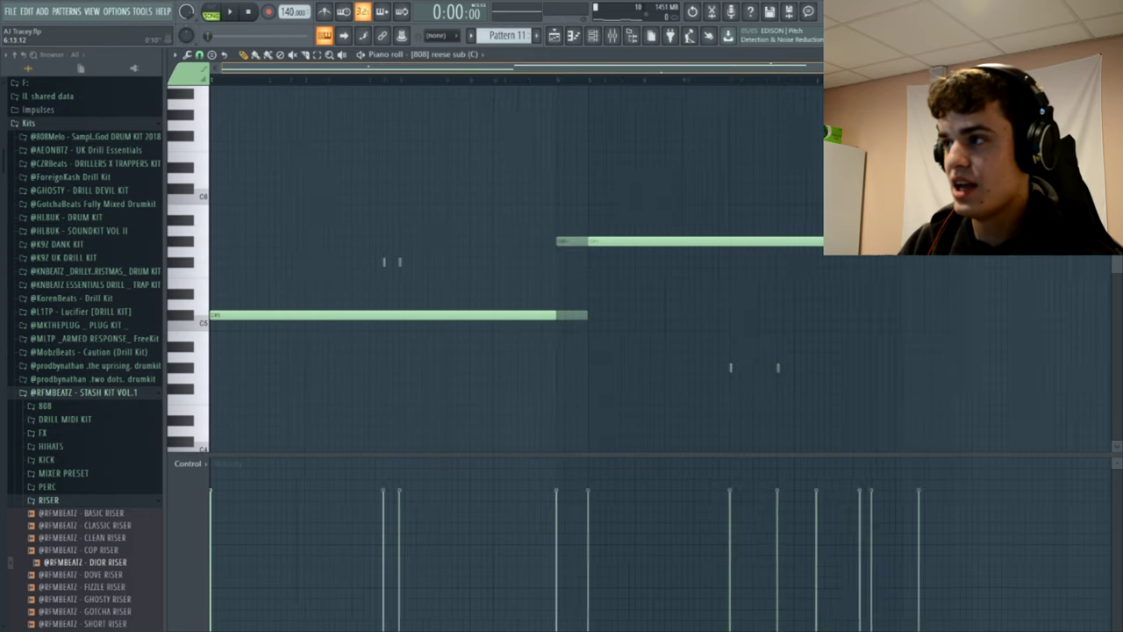
{"action": "left_click_drag", "start_coordinate": [965, 70], "coordinate": [1108, 70]}
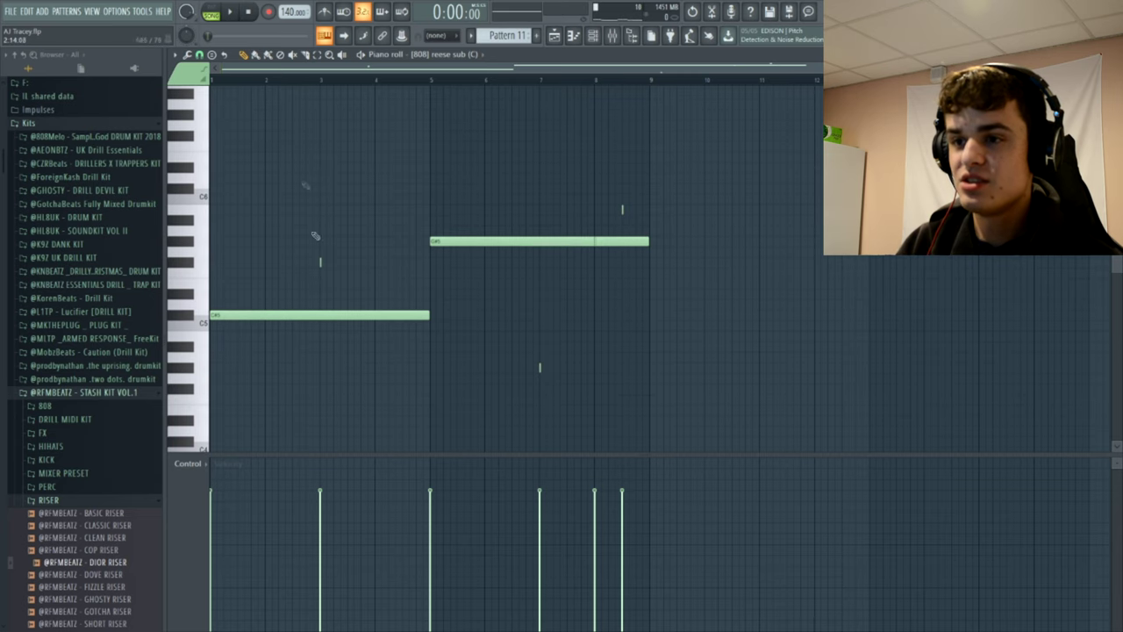
Open the [808] reese sub (C) channel and examine its volume envelope and sample settings.
{"action": "left_click", "coordinate": [613, 36]}
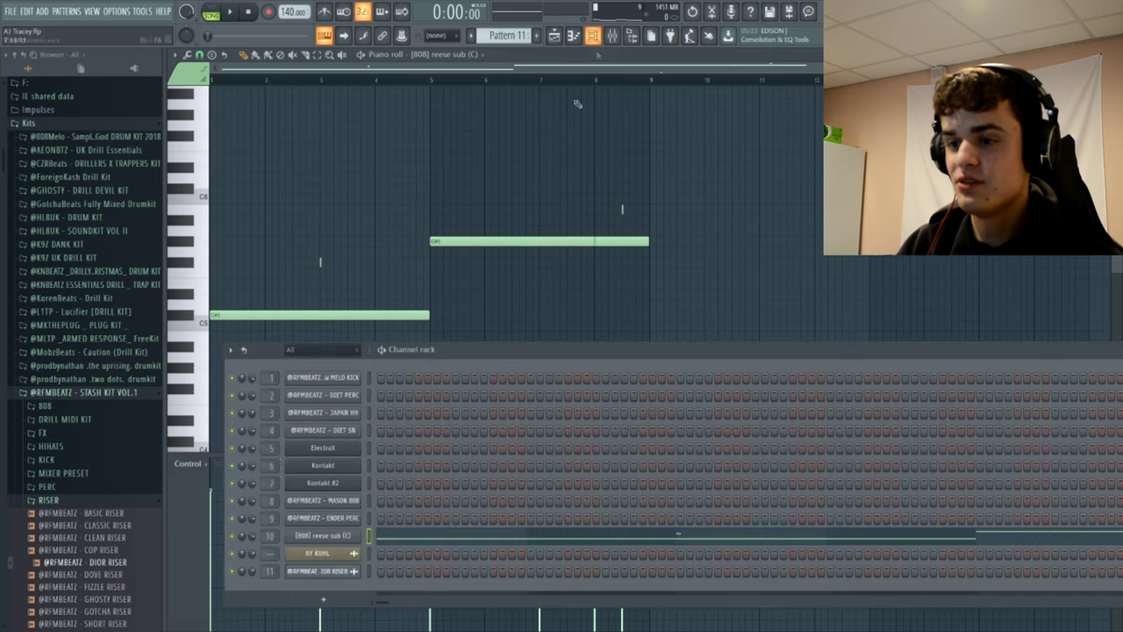
{"action": "left_click", "coordinate": [347, 536]}
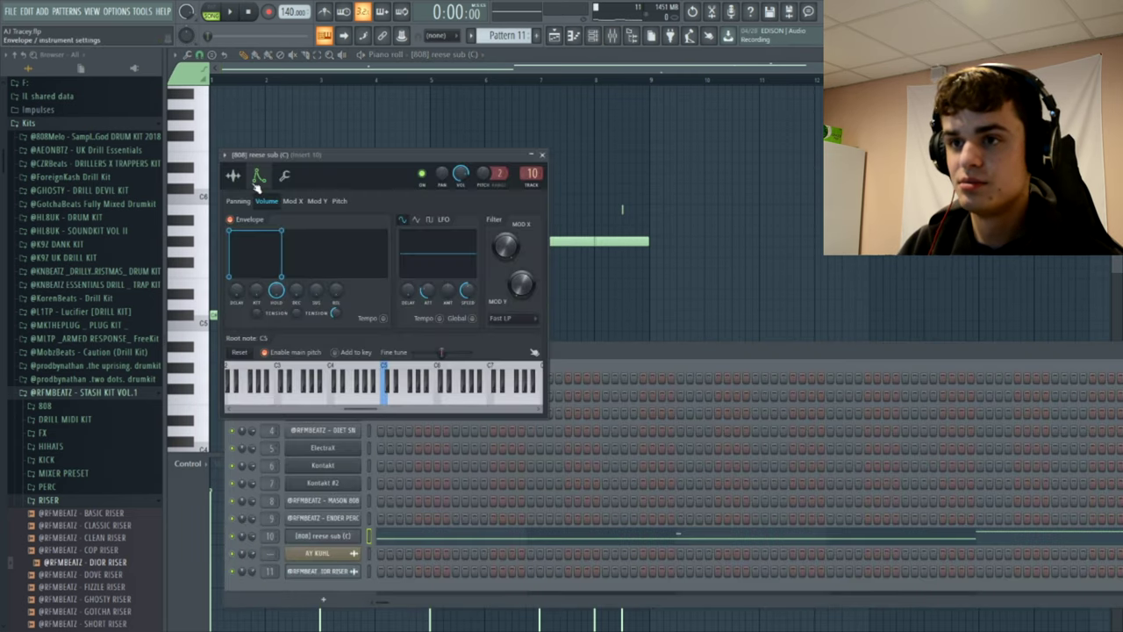
{"action": "left_click", "coordinate": [232, 175]}
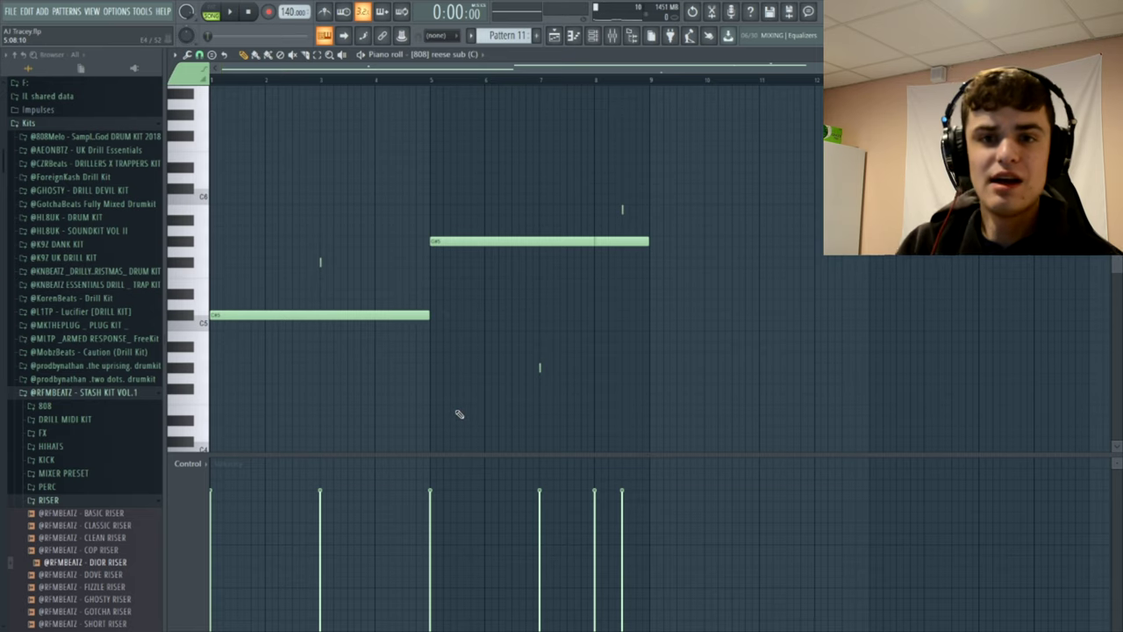
Return to the playlist, open Pattern 3 on Track 2 and examine its Kontakt chord notes.
{"action": "left_click", "coordinate": [567, 35]}
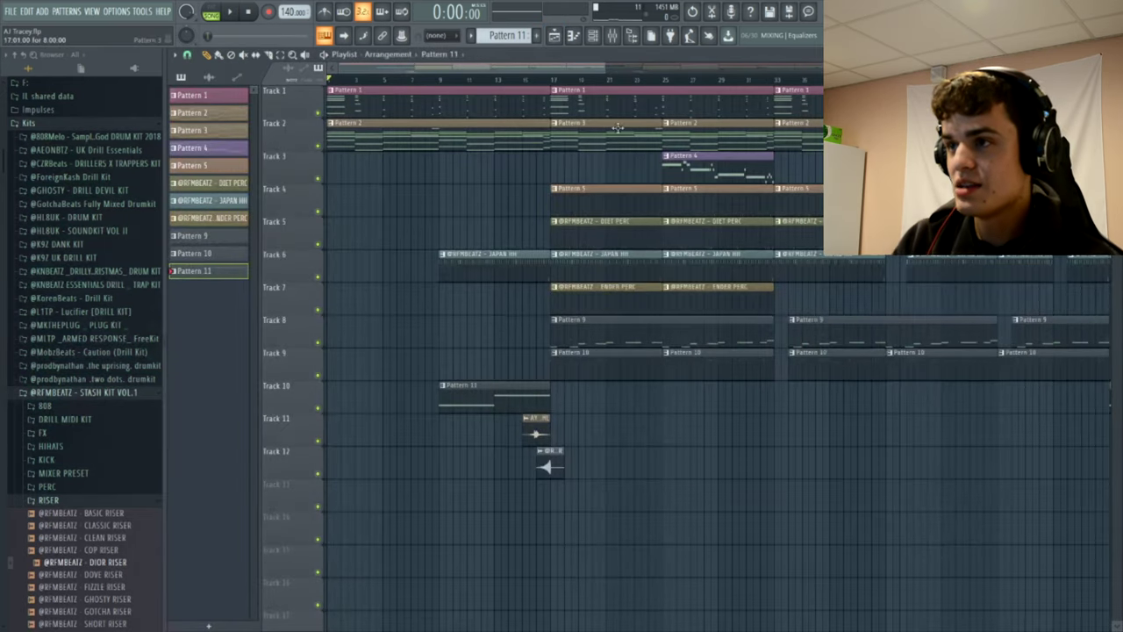
{"action": "left_click_drag", "start_coordinate": [588, 69], "coordinate": [175, 102]}
{"action": "double_click", "coordinate": [569, 126]}
{"action": "scroll", "coordinate": [421, 462], "scroll_direction": "down", "scroll_amount": 3}
{"action": "scroll", "coordinate": [612, 141], "scroll_direction": "up", "scroll_amount": 4}
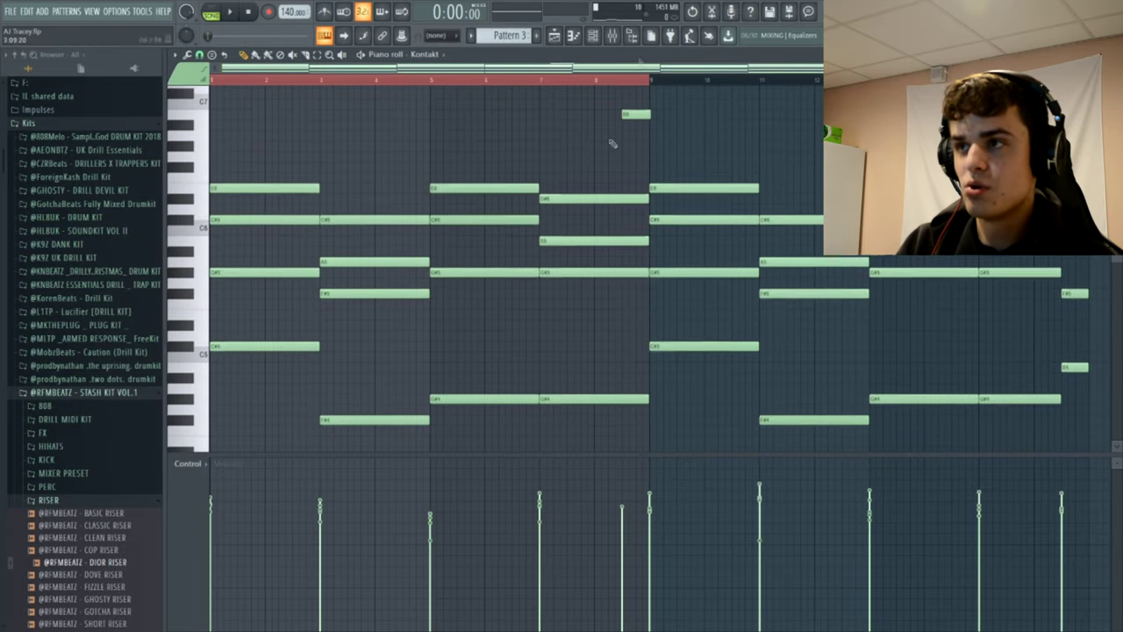
Return to the playlist and play the full arrangement from bar 1.
{"action": "left_click", "coordinate": [555, 35]}
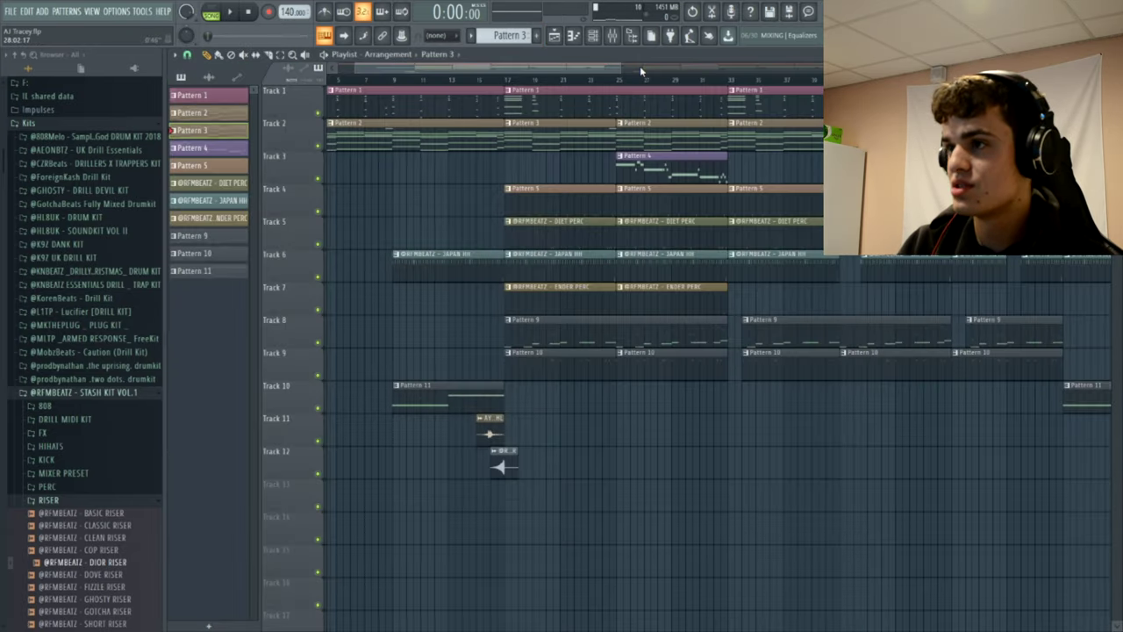
{"action": "left_click_drag", "start_coordinate": [615, 69], "coordinate": [598, 69]}
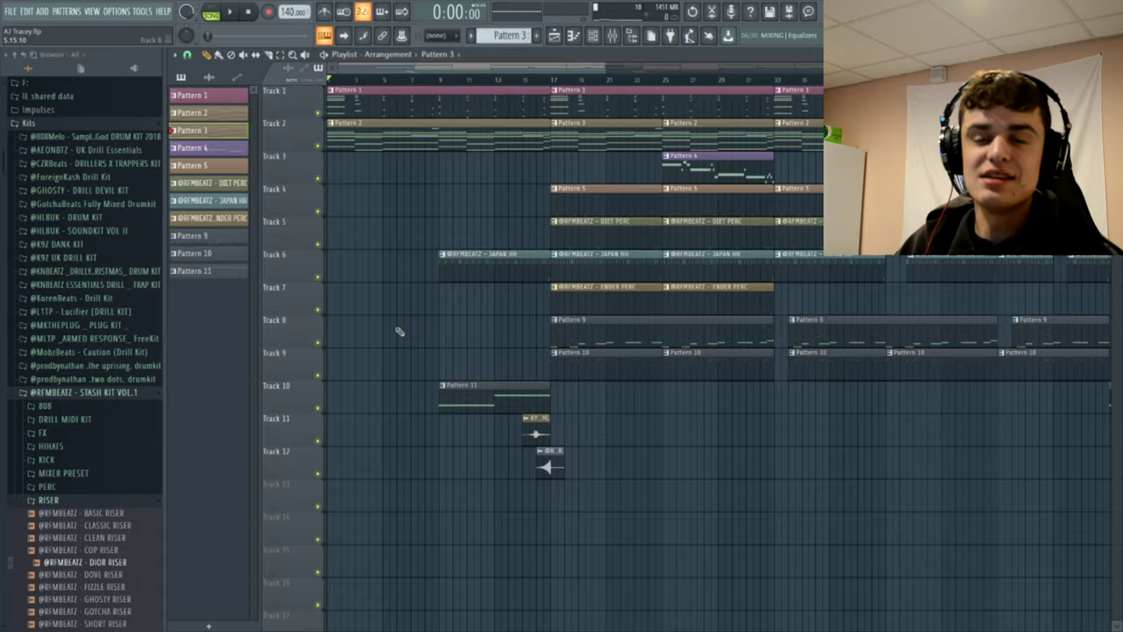
{"action": "key", "text": "space"}
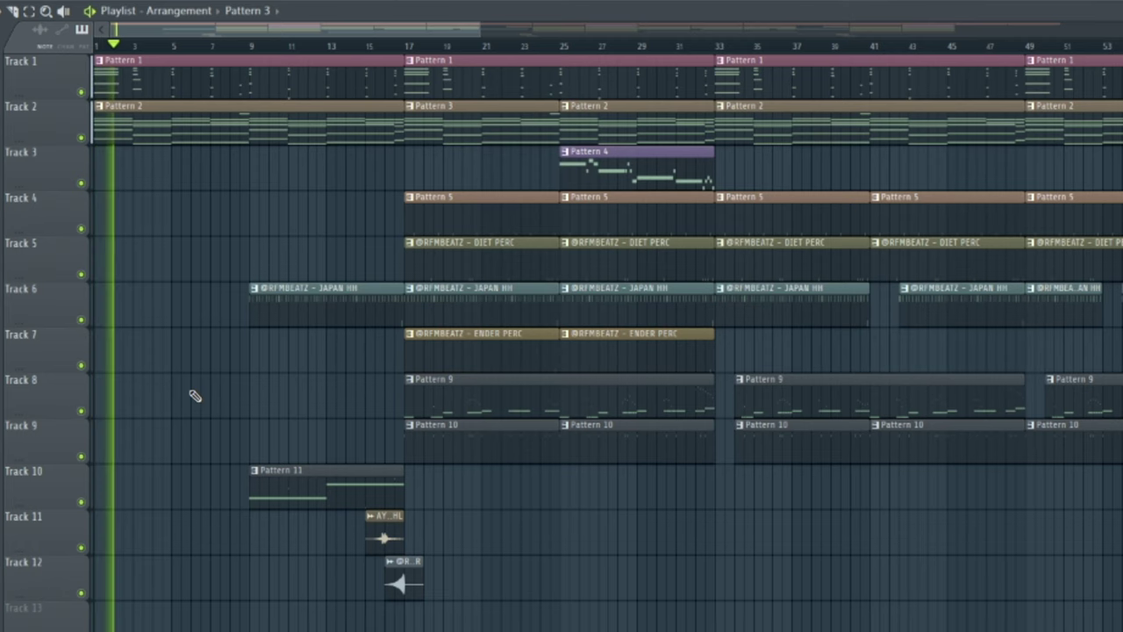